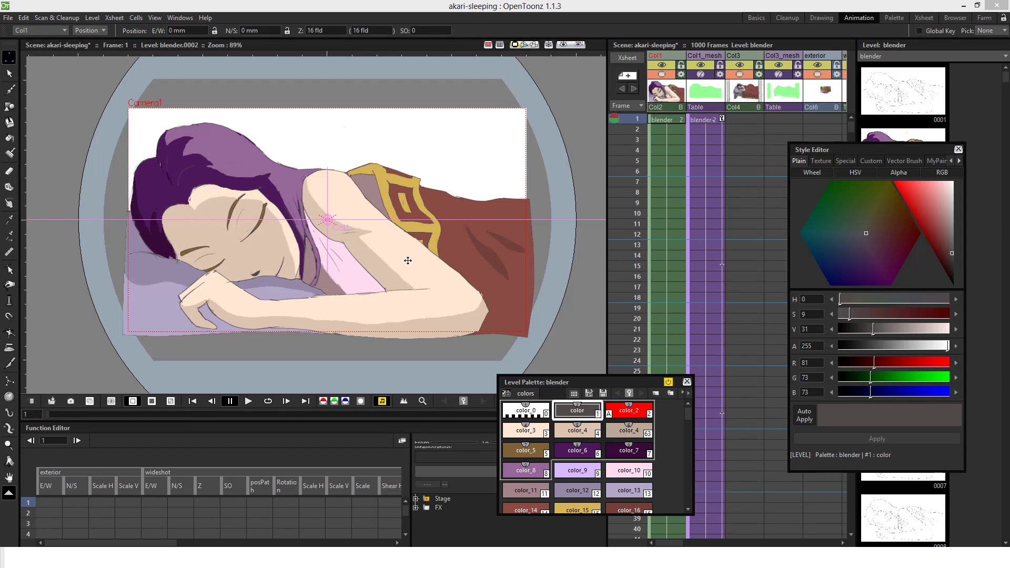
Create a new Toonz Vector Level named H in the first column.
{"action": "left_click", "coordinate": [659, 95]}
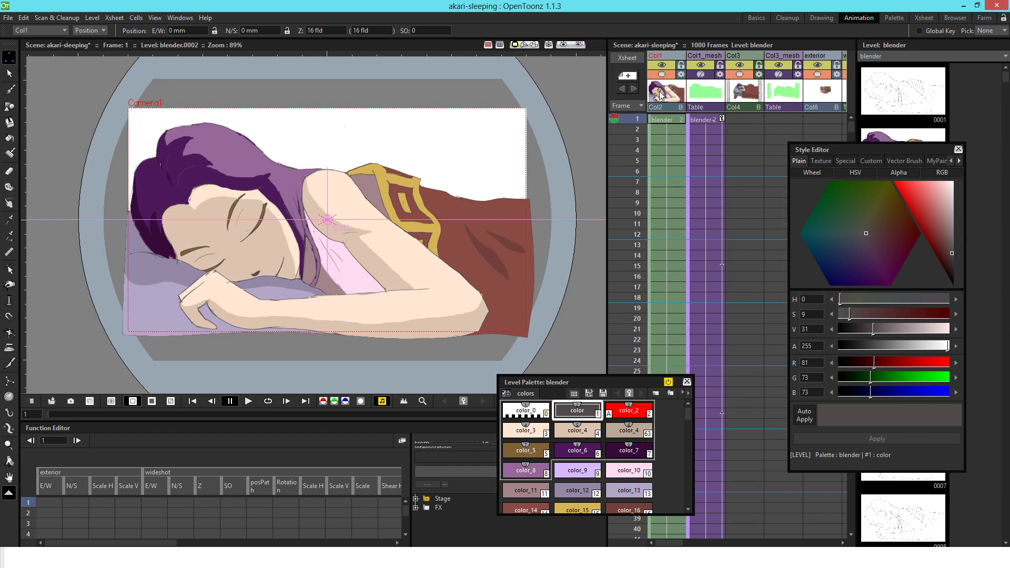
{"action": "right_click", "coordinate": [659, 93]}
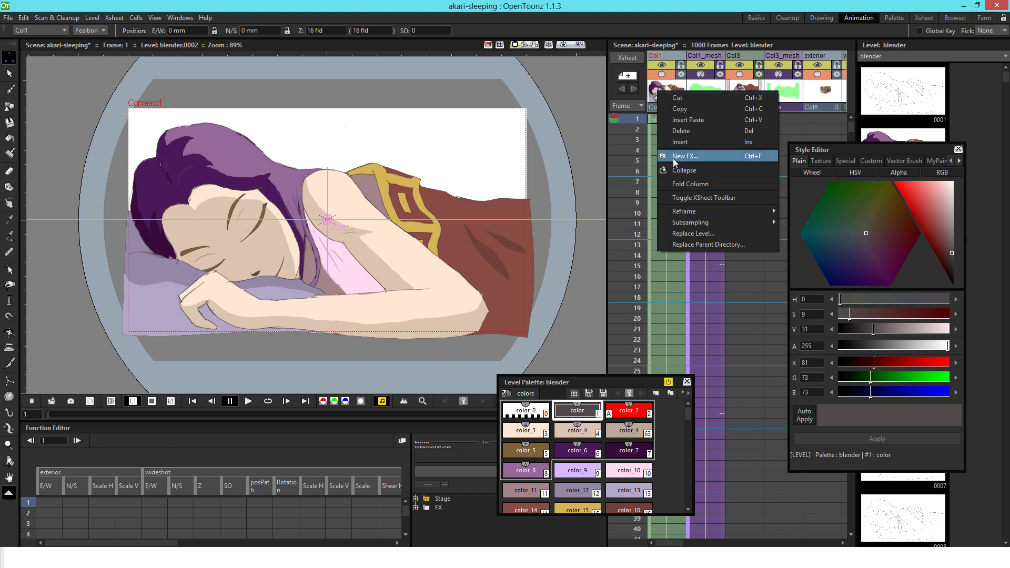
{"action": "left_click", "coordinate": [654, 89]}
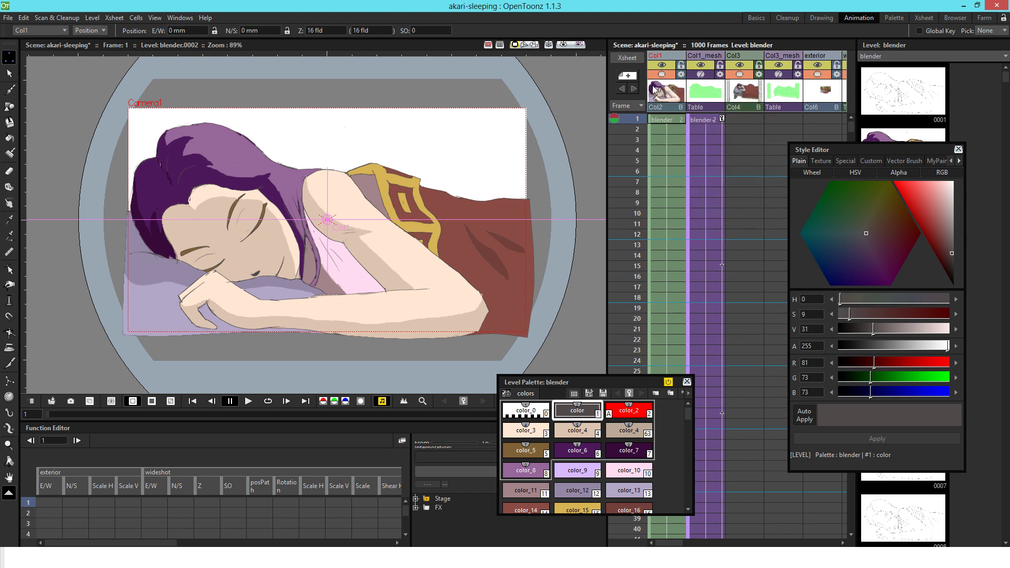
{"action": "key", "text": "alt+n"}
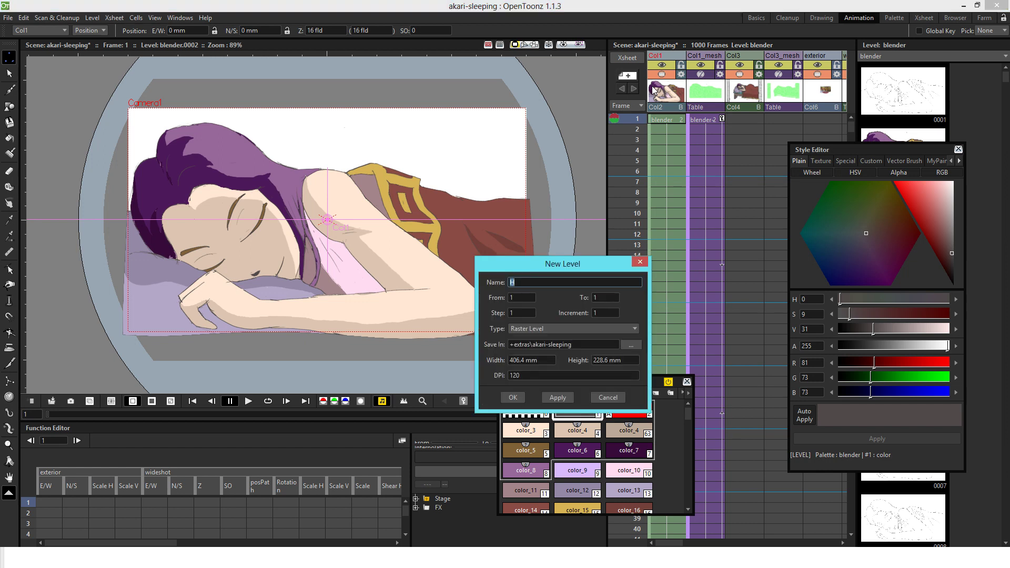
{"action": "left_click", "coordinate": [548, 328]}
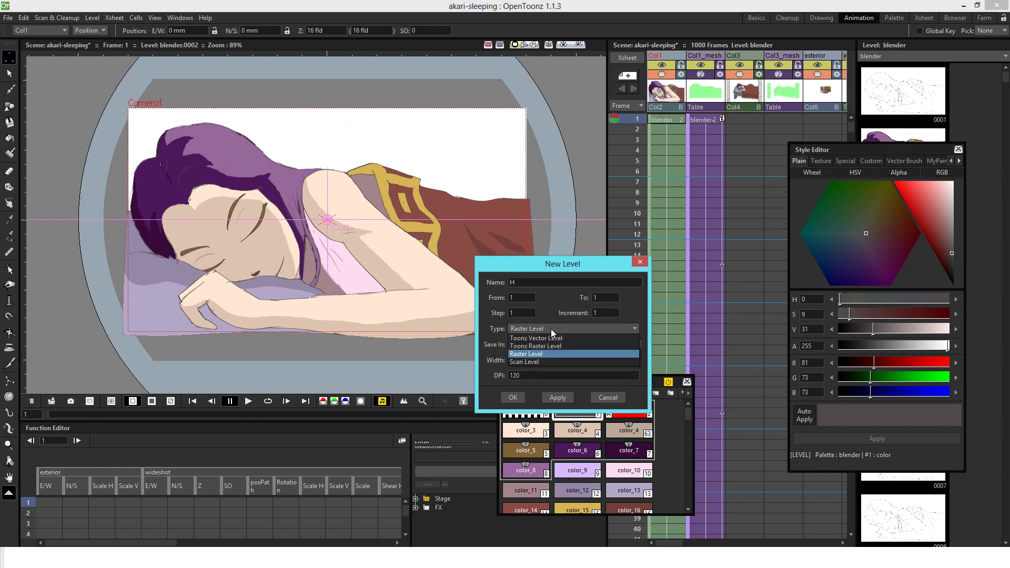
{"action": "left_click", "coordinate": [557, 337]}
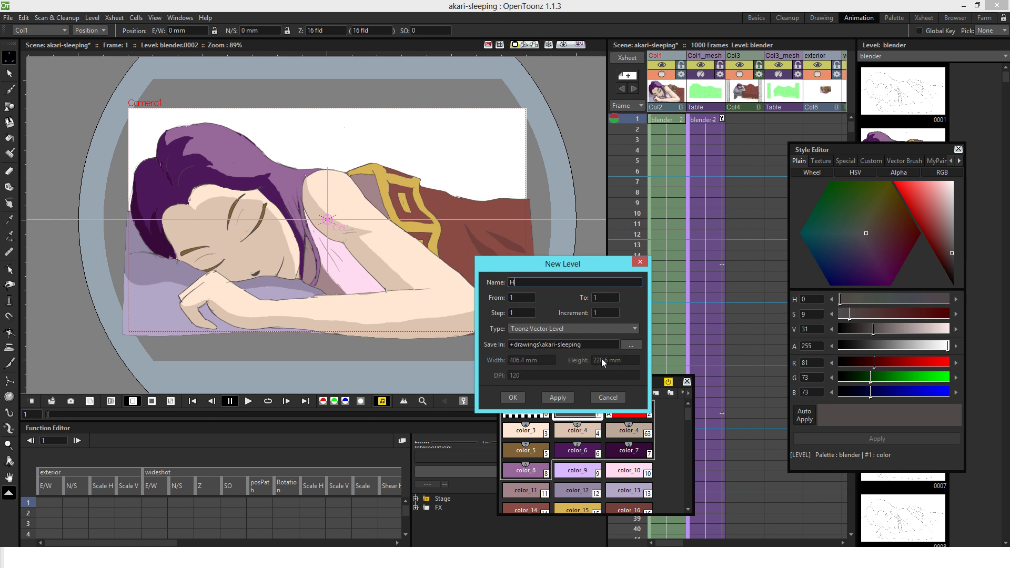
{"action": "left_click", "coordinate": [512, 398]}
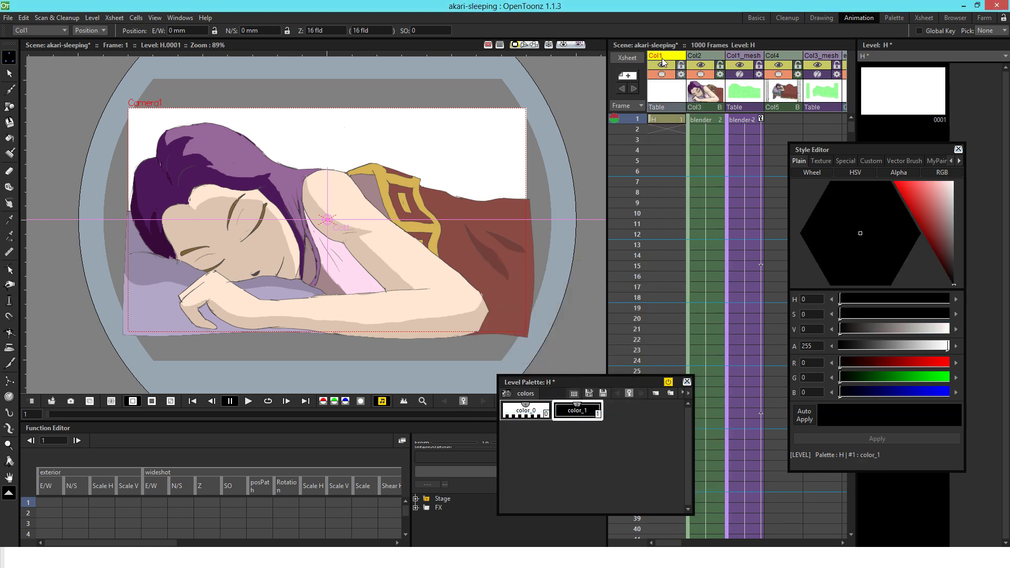
Extend level H down the column to end at frame 117, then return to frame 1.
{"action": "left_click", "coordinate": [673, 120]}
{"action": "left_click_drag", "start_coordinate": [673, 125], "coordinate": [702, 456]}
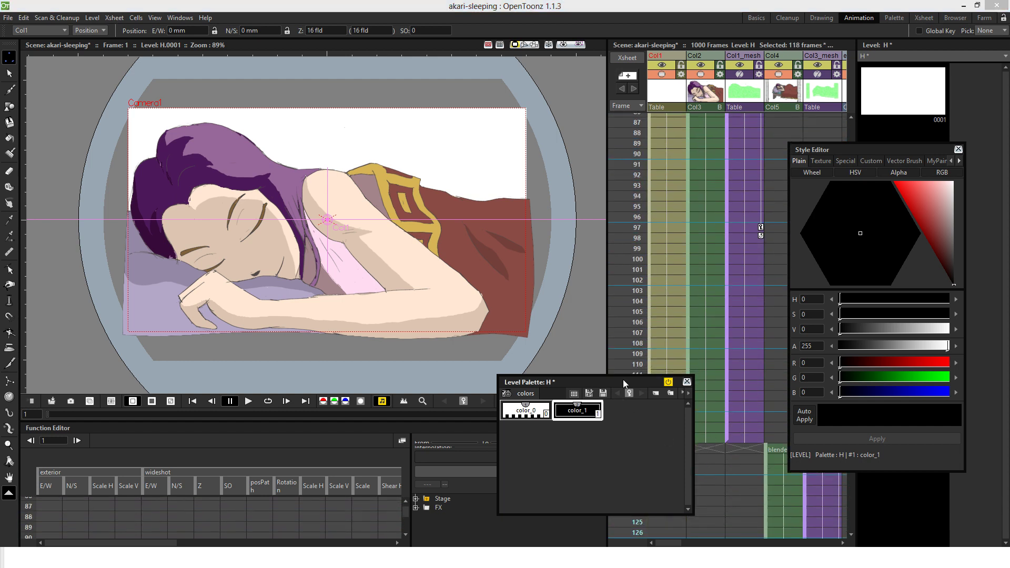
{"action": "left_click_drag", "start_coordinate": [623, 380], "coordinate": [557, 380]}
{"action": "left_click_drag", "start_coordinate": [675, 456], "coordinate": [677, 450]}
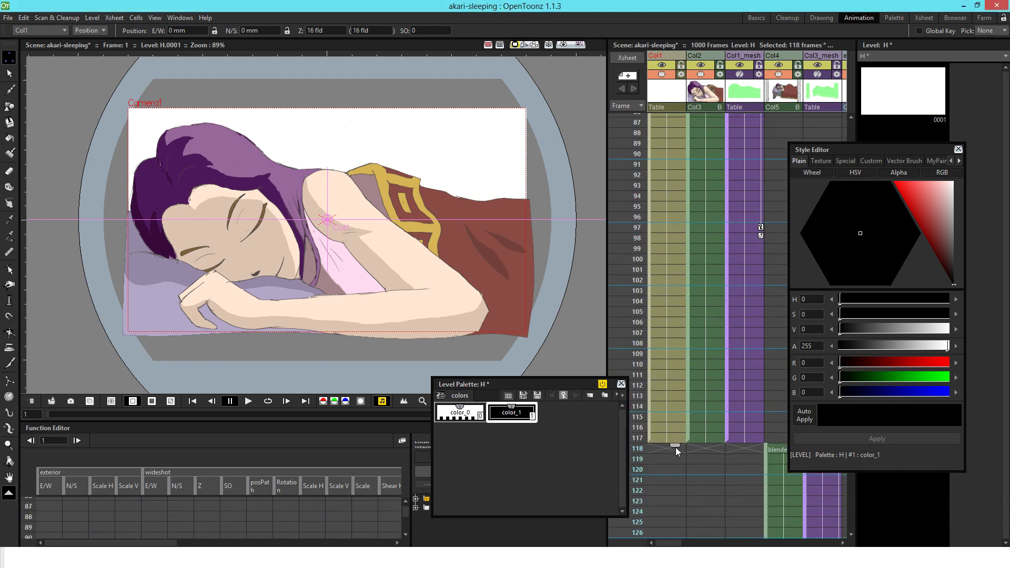
{"action": "left_click", "coordinate": [664, 121]}
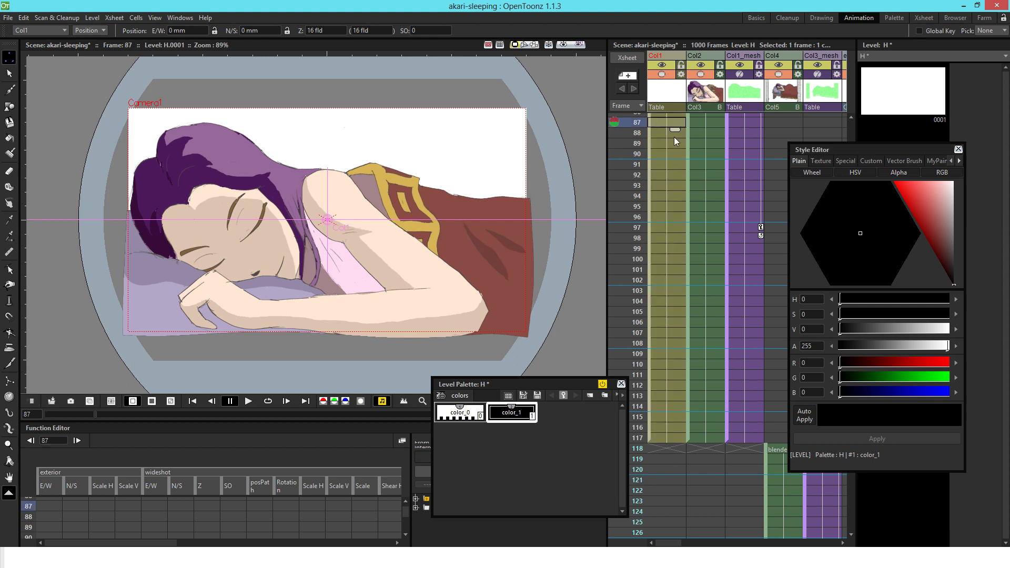
{"action": "scroll", "coordinate": [517, 155], "scroll_direction": "down", "scroll_amount": 1}
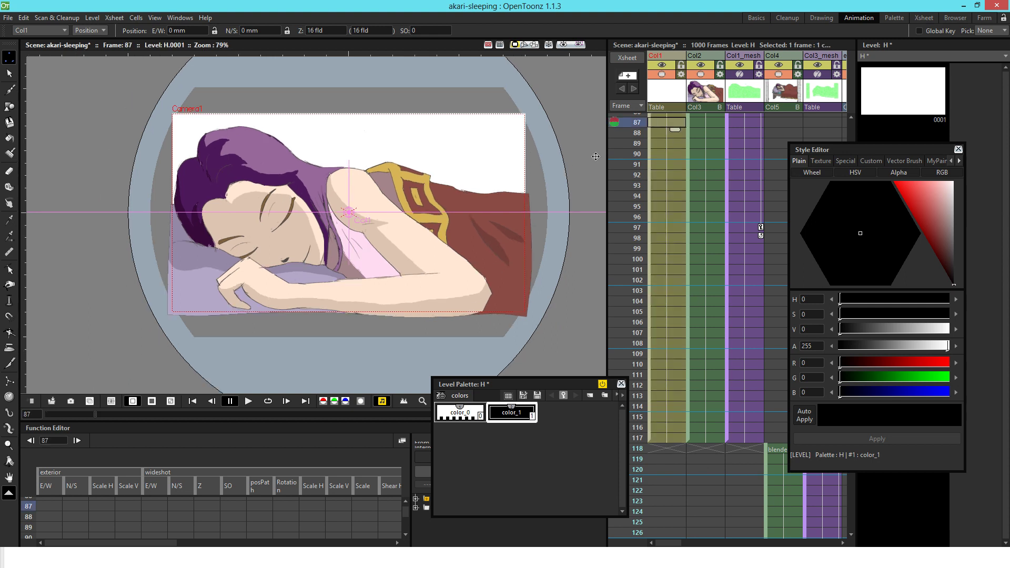
{"action": "scroll", "coordinate": [683, 158], "scroll_direction": "up", "scroll_amount": 15}
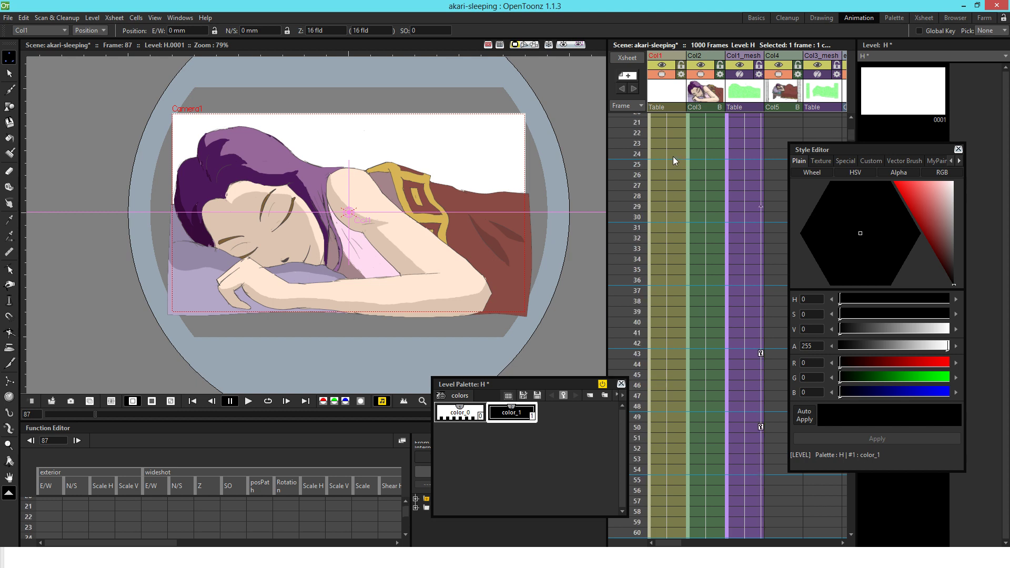
{"action": "left_click", "coordinate": [670, 121]}
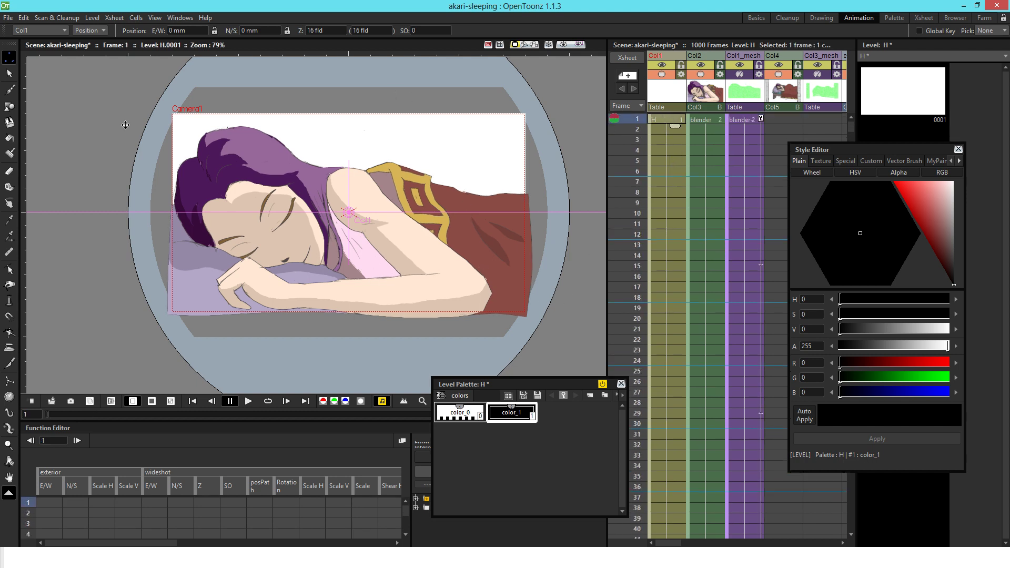
{"action": "left_click", "coordinate": [9, 107]}
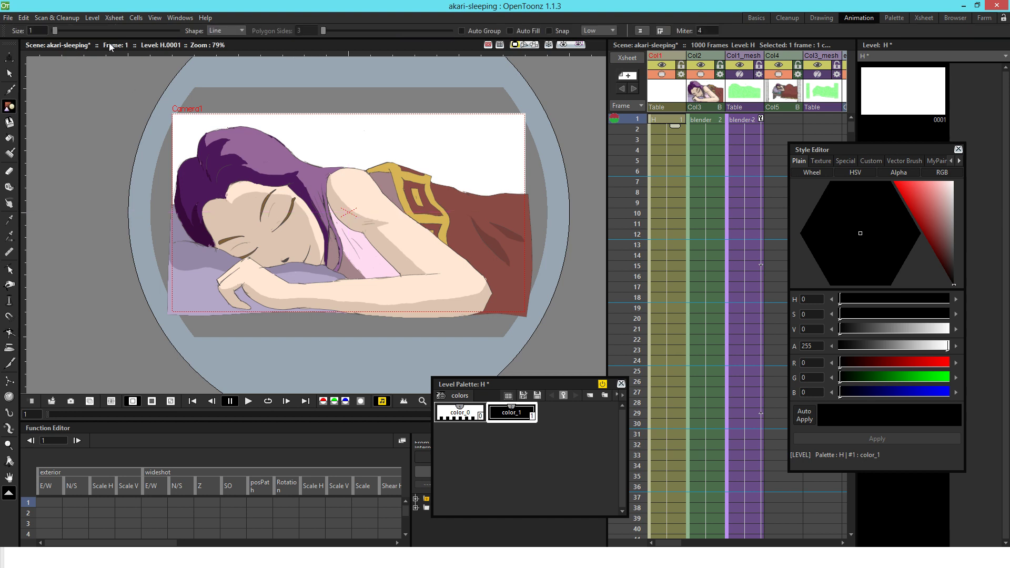
Draw a rectangle over the whole camera frame in level H, fill it black, and show Camera View.
{"action": "left_click", "coordinate": [240, 31]}
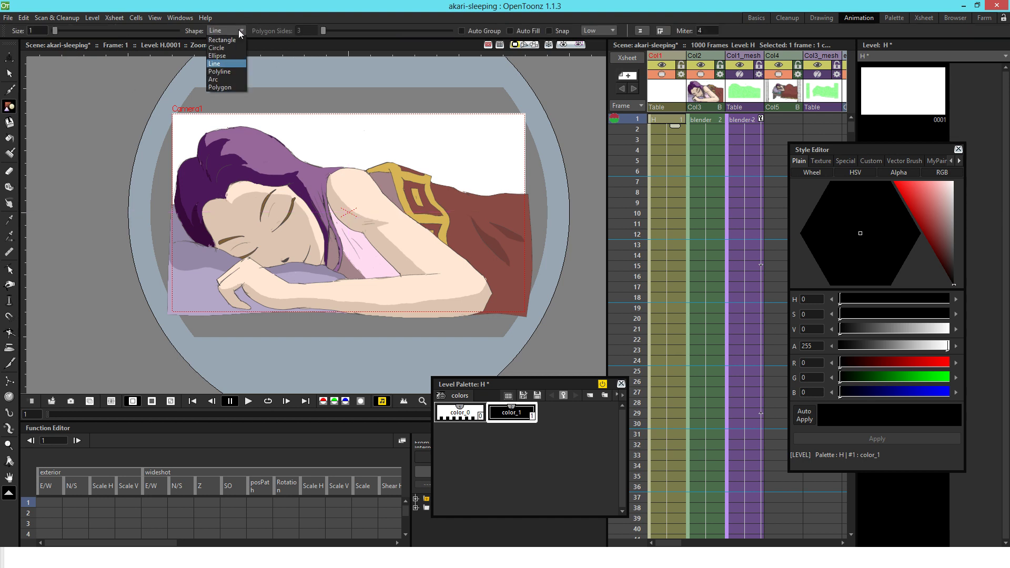
{"action": "left_click", "coordinate": [222, 40]}
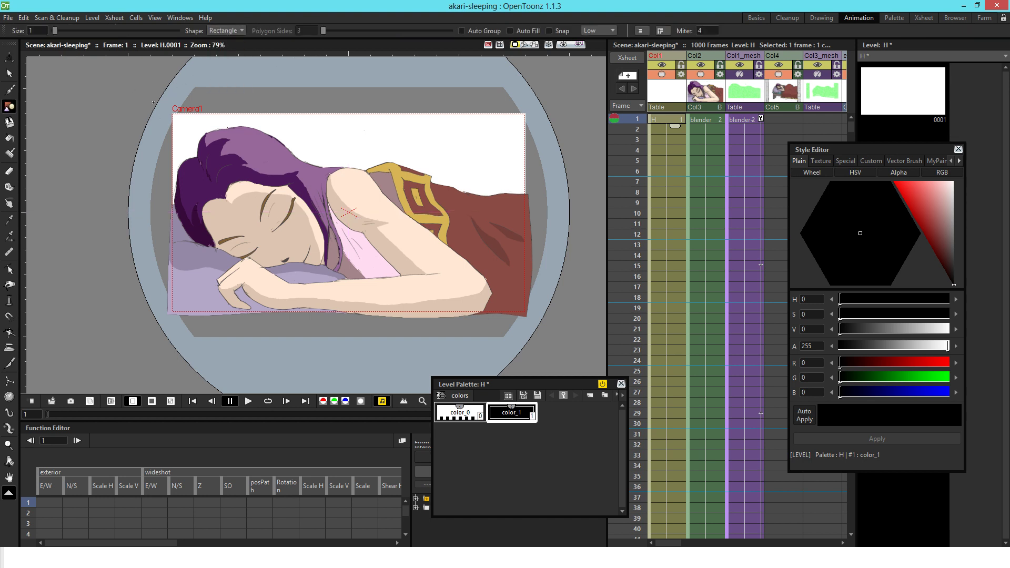
{"action": "left_click_drag", "start_coordinate": [155, 98], "coordinate": [550, 337]}
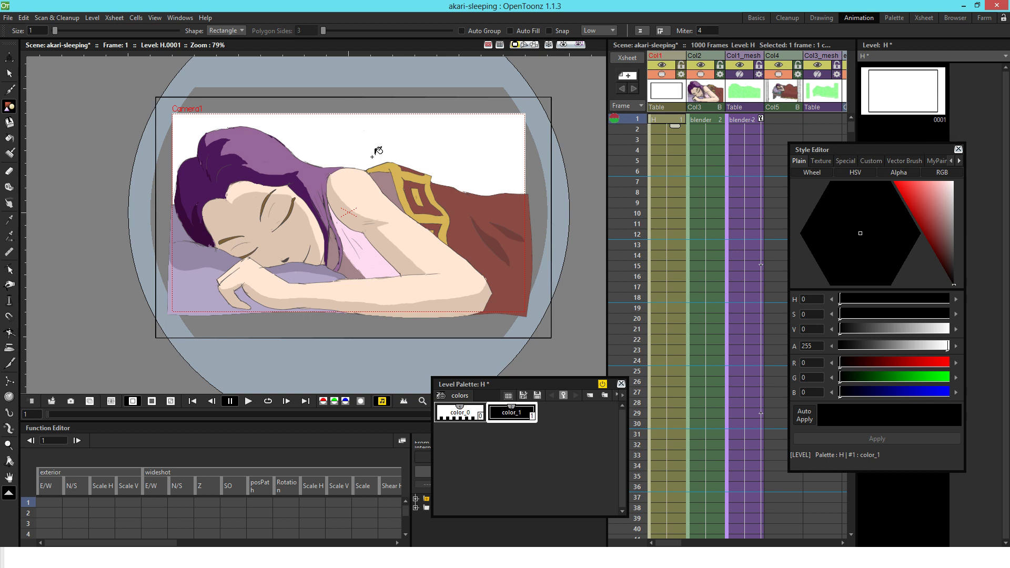
{"action": "key", "text": "f"}
{"action": "left_click", "coordinate": [383, 139]}
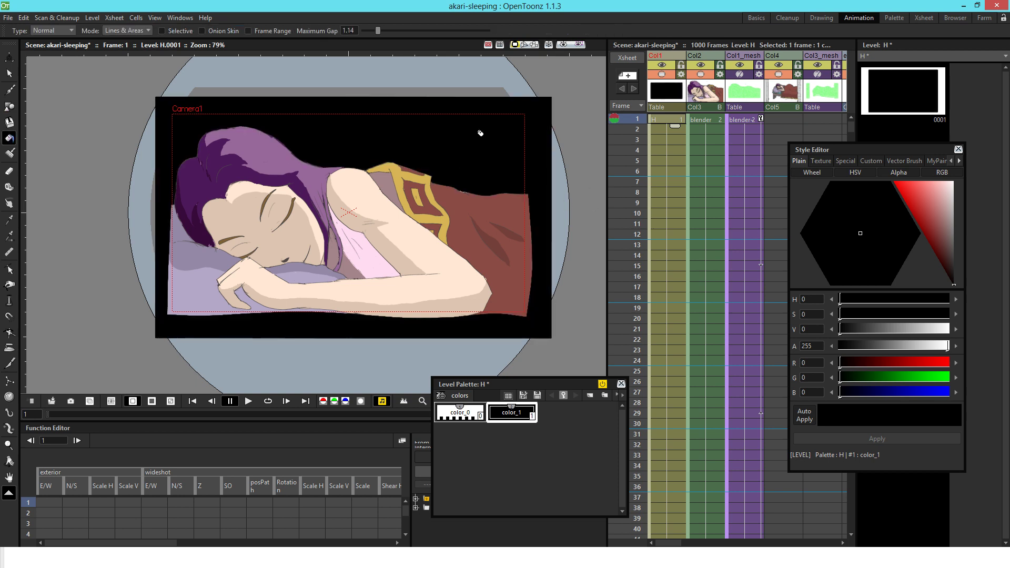
{"action": "left_click", "coordinate": [534, 46]}
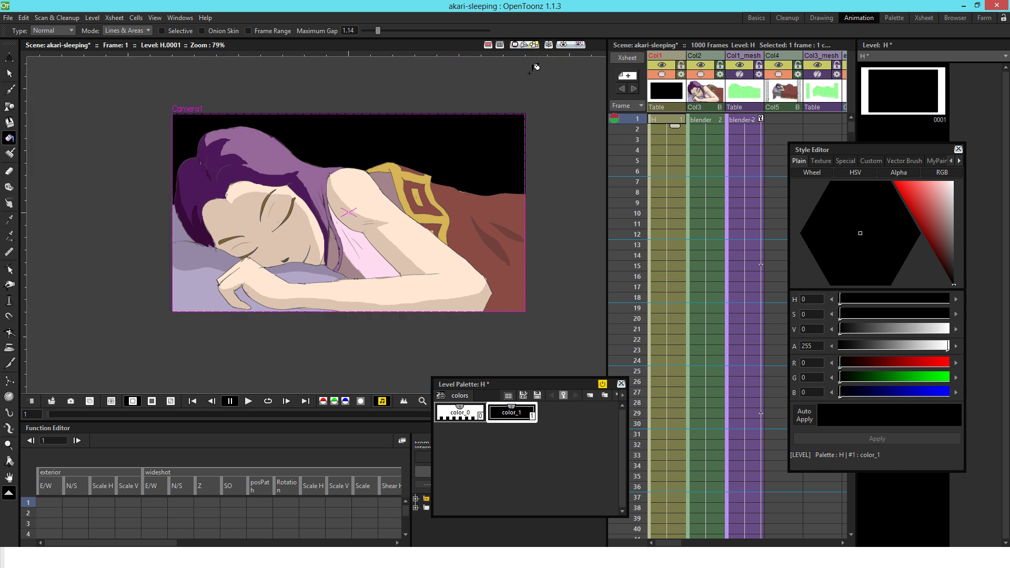
Recolour level H's color_1 style from black to dark navy blue (R0 G5 B43).
{"action": "double_click", "coordinate": [507, 415]}
{"action": "left_click", "coordinate": [520, 437]}
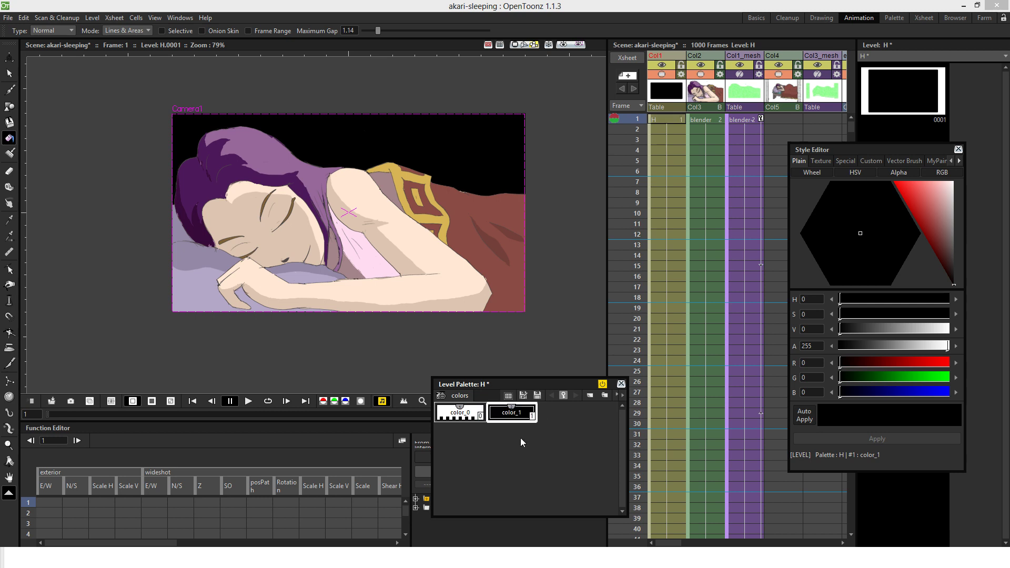
{"action": "mouse_move", "coordinate": [944, 258]}
{"action": "left_mouse_down"}
{"action": "mouse_move", "coordinate": [902, 230]}
{"action": "mouse_move", "coordinate": [950, 261]}
{"action": "mouse_move", "coordinate": [936, 261]}
{"action": "left_mouse_up"}
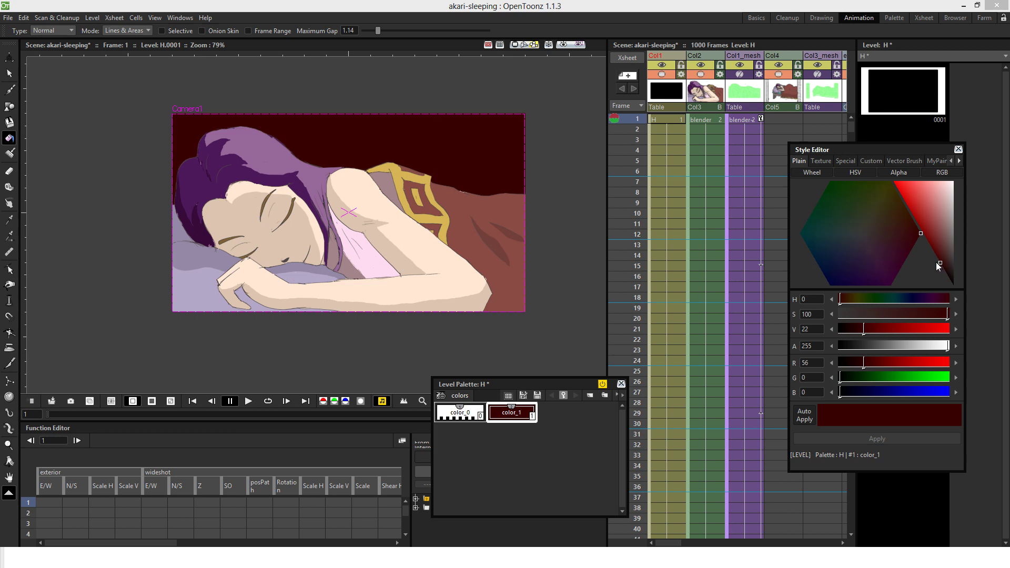
{"action": "left_click_drag", "start_coordinate": [861, 264], "coordinate": [845, 256]}
{"action": "mouse_move", "coordinate": [941, 263]}
{"action": "left_mouse_down"}
{"action": "mouse_move", "coordinate": [942, 273]}
{"action": "mouse_move", "coordinate": [935, 267]}
{"action": "left_mouse_up"}
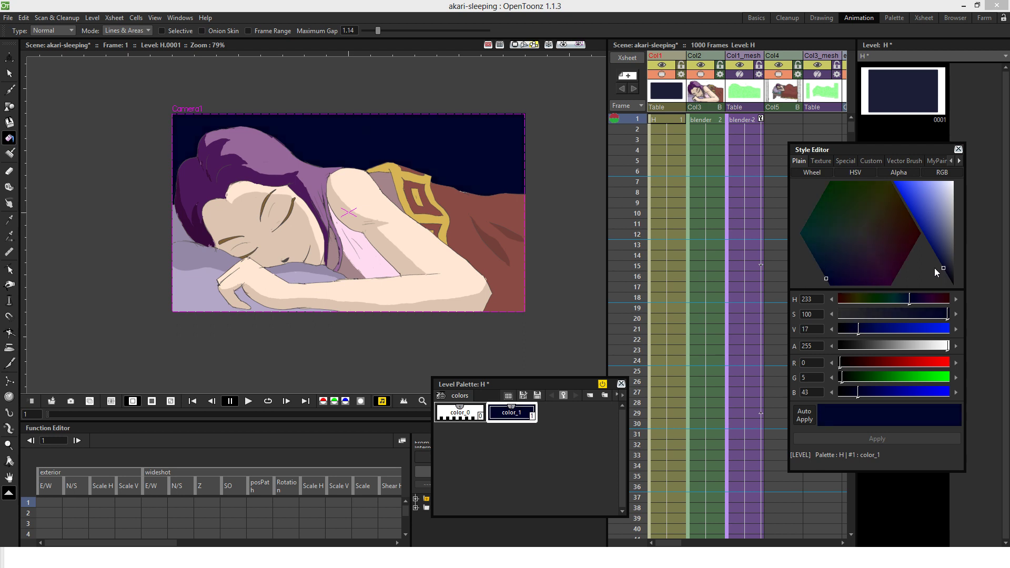
Make Col2 current and turn on the rendered preview to see the dimmed, purple-tinted scene.
{"action": "left_click", "coordinate": [708, 94]}
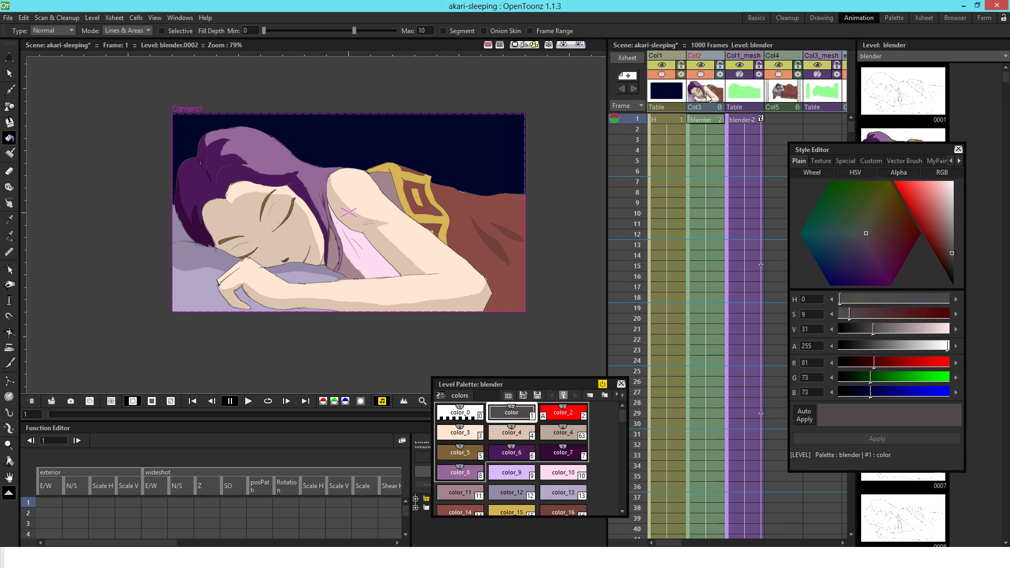
{"action": "left_click", "coordinate": [561, 45]}
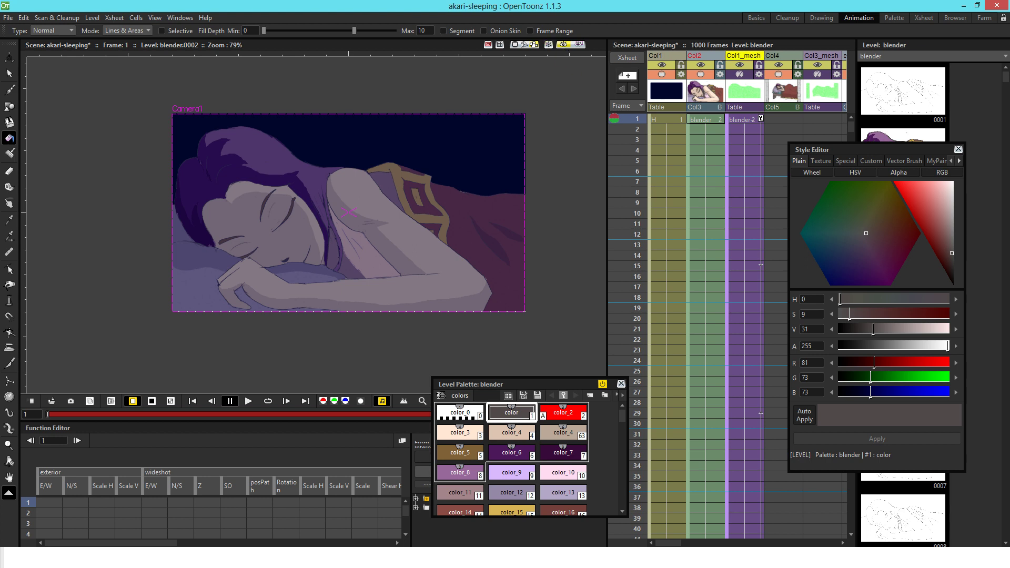
{"action": "left_click", "coordinate": [706, 121]}
{"action": "right_click", "coordinate": [700, 91]}
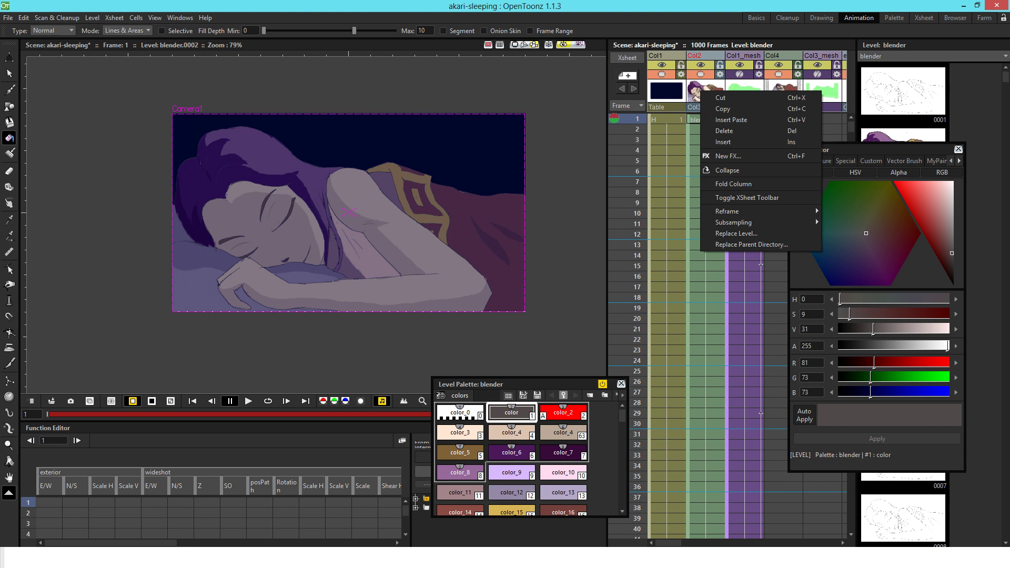
Add an Image Adjust effect to Col2 and view it in the FX Schematic feeding Adjust Levels.
{"action": "left_click", "coordinate": [724, 156]}
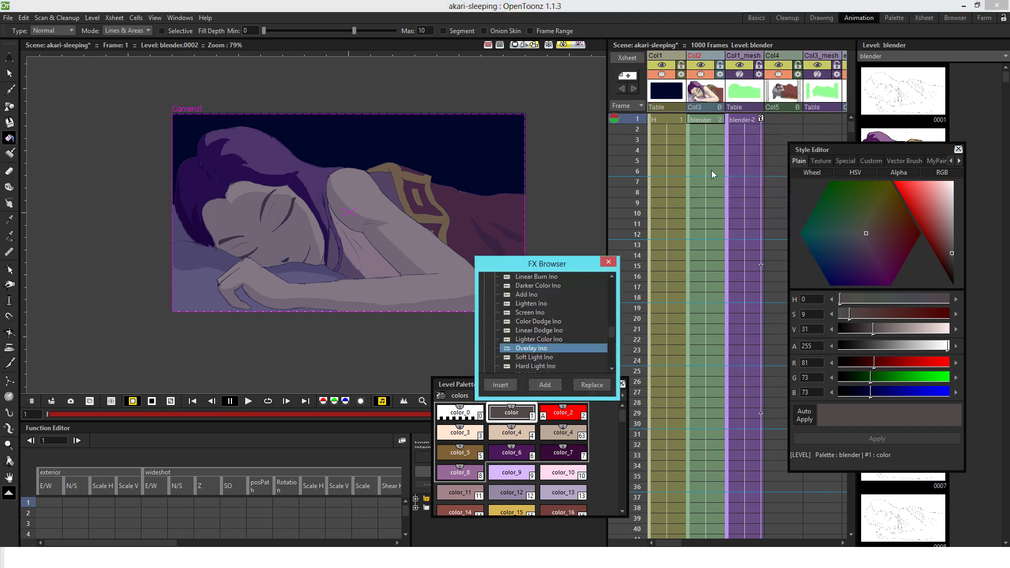
{"action": "left_click_drag", "start_coordinate": [610, 335], "coordinate": [608, 293]}
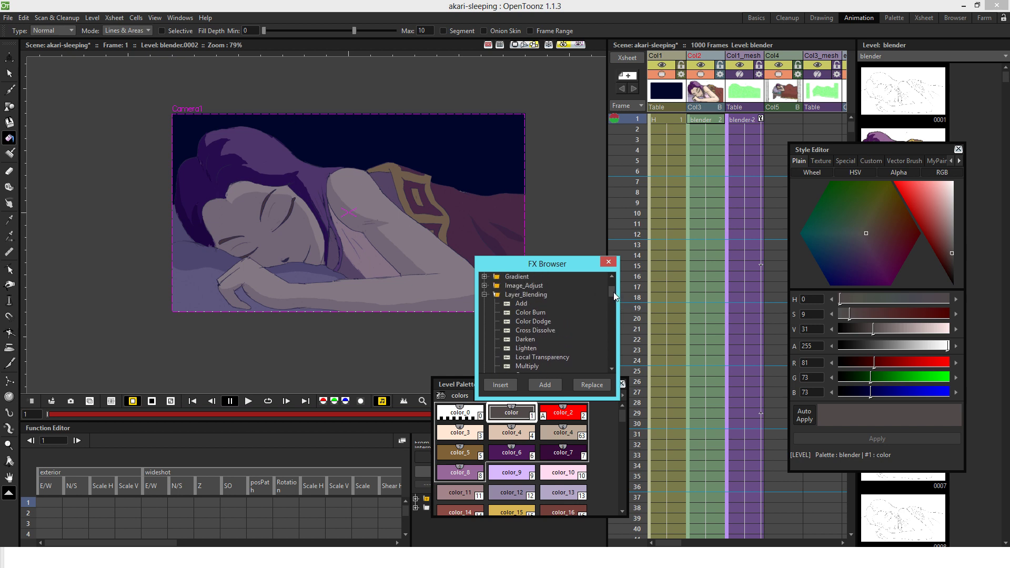
{"action": "left_click_drag", "start_coordinate": [613, 292], "coordinate": [611, 285]}
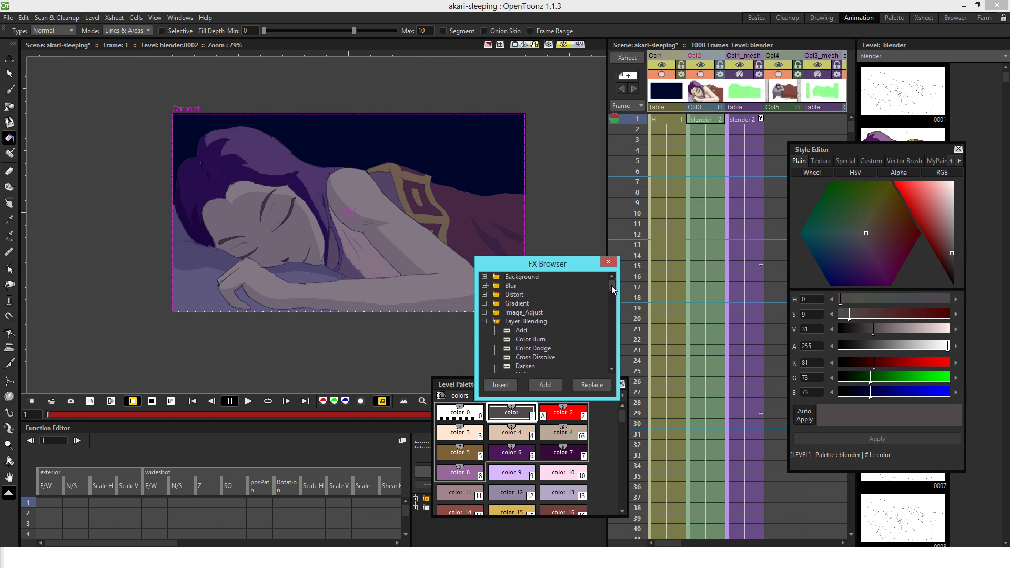
{"action": "left_click", "coordinate": [485, 312]}
{"action": "left_click", "coordinate": [606, 261]}
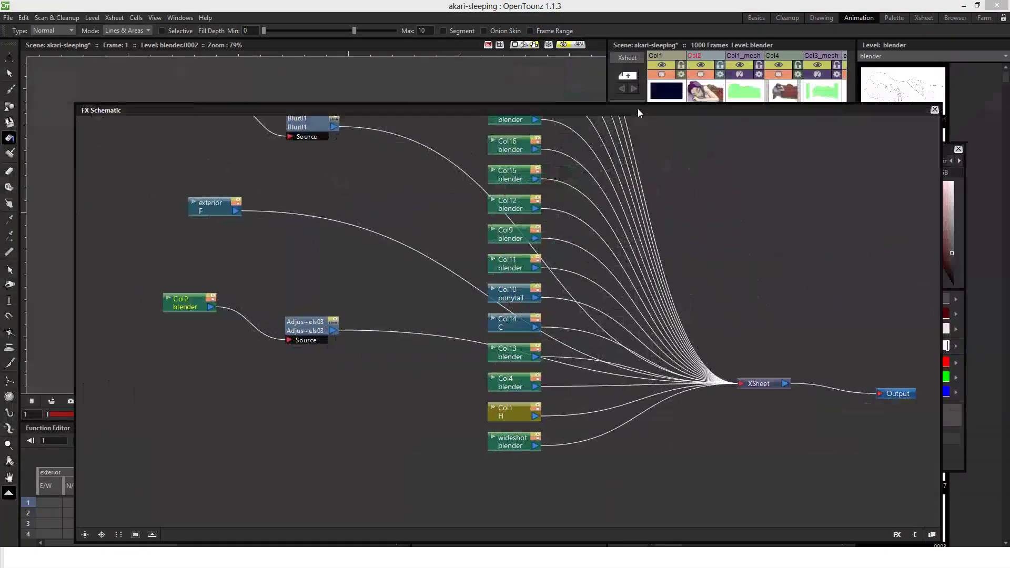
{"action": "left_click_drag", "start_coordinate": [637, 113], "coordinate": [598, 96]}
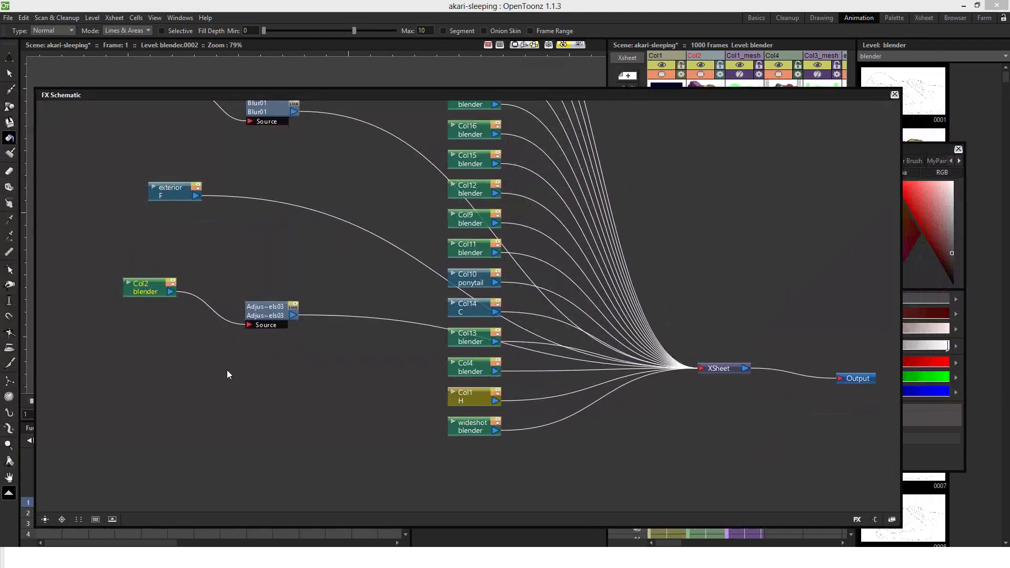
Lower the AdjustLevels03 RGB Output maximum from 132.6 to 120.7.
{"action": "double_click", "coordinate": [266, 311]}
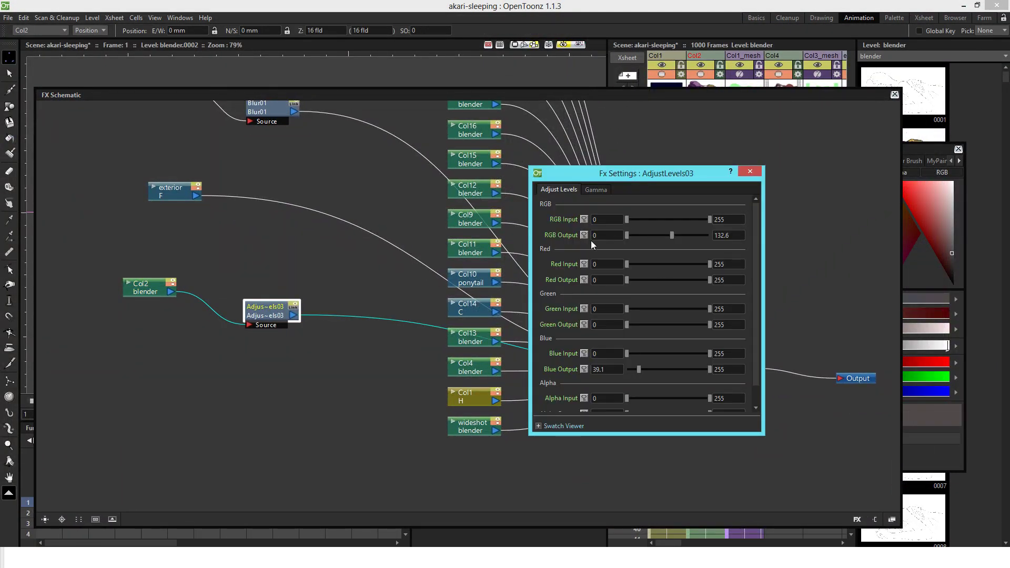
{"action": "double_click", "coordinate": [732, 235]}
{"action": "left_click_drag", "start_coordinate": [672, 235], "coordinate": [670, 236]}
{"action": "left_click", "coordinate": [750, 172]}
Close the schematic, check the rendered preview at frame 7, then turn the preview off.
{"action": "left_click", "coordinate": [895, 95]}
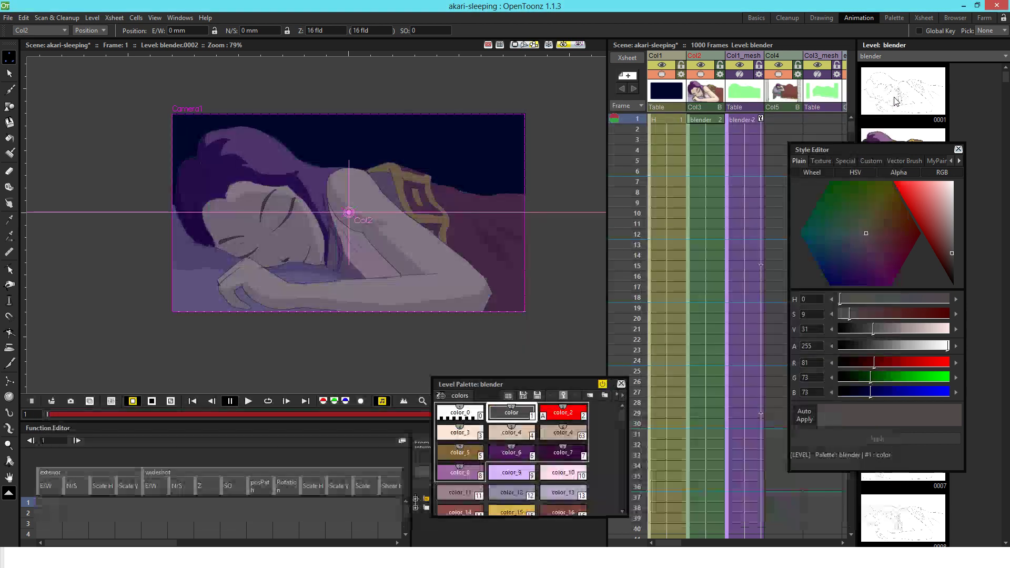
{"action": "left_click", "coordinate": [563, 45]}
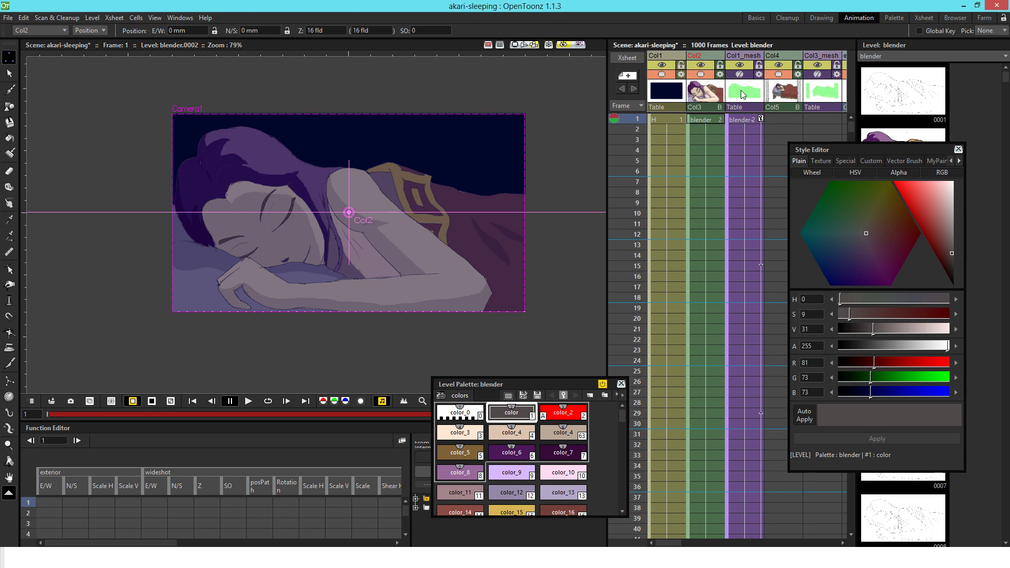
{"action": "left_click", "coordinate": [718, 93]}
{"action": "left_click", "coordinate": [741, 92]}
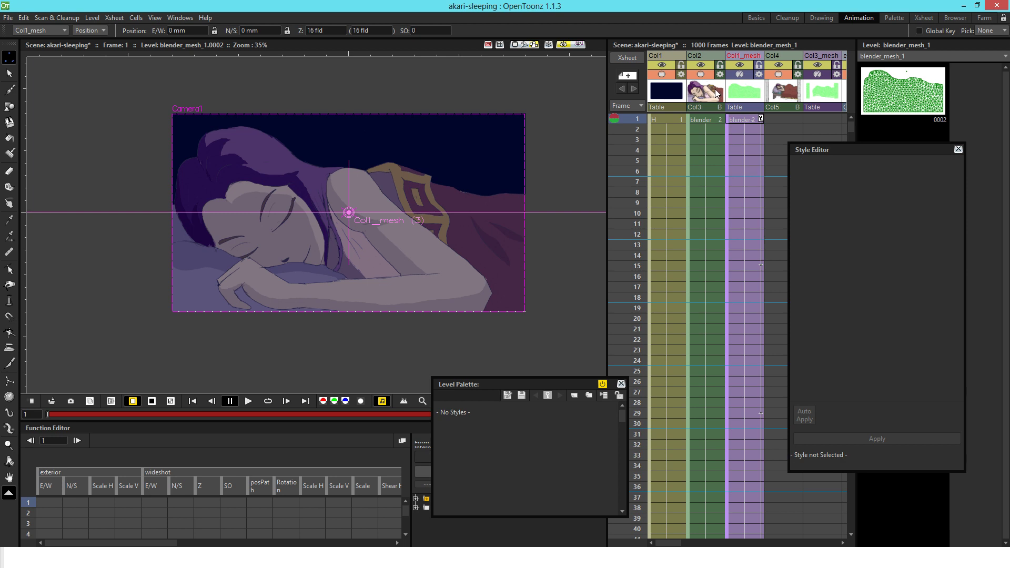
{"action": "left_click_drag", "start_coordinate": [642, 140], "coordinate": [636, 184]}
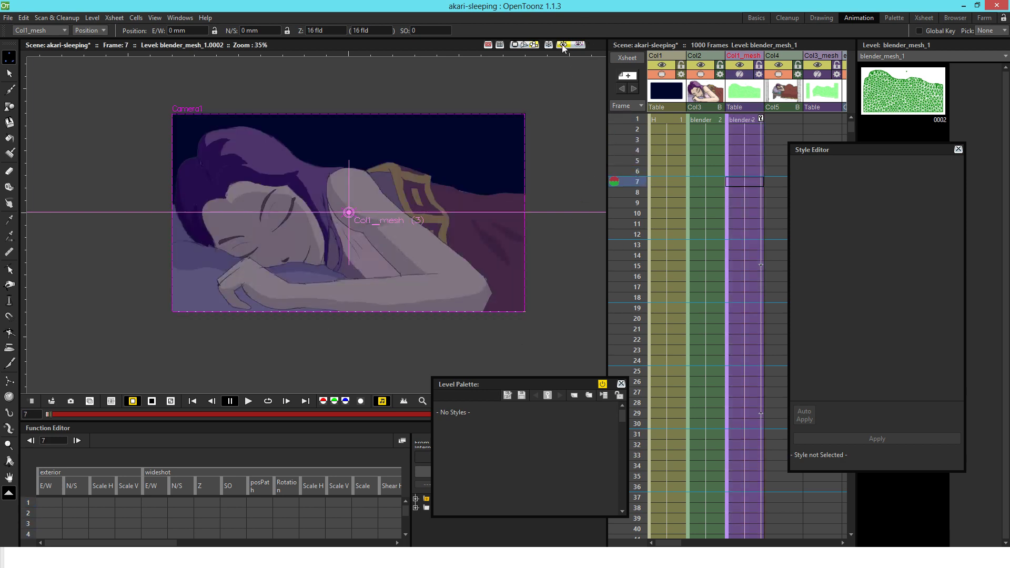
{"action": "left_click", "coordinate": [563, 44]}
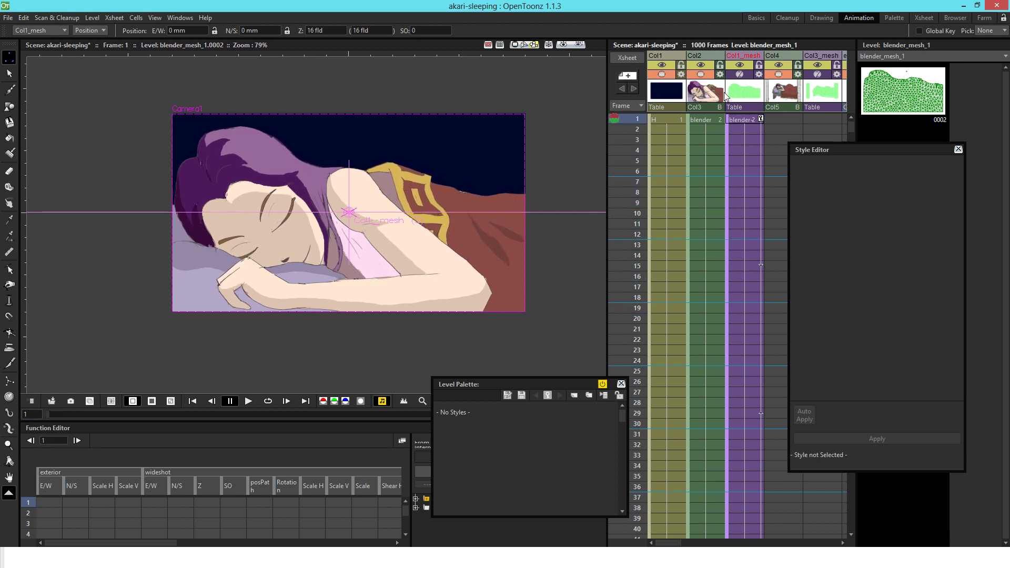
With Col1_mesh selected, open the New Level dialog and its level type list.
{"action": "left_click", "coordinate": [740, 94]}
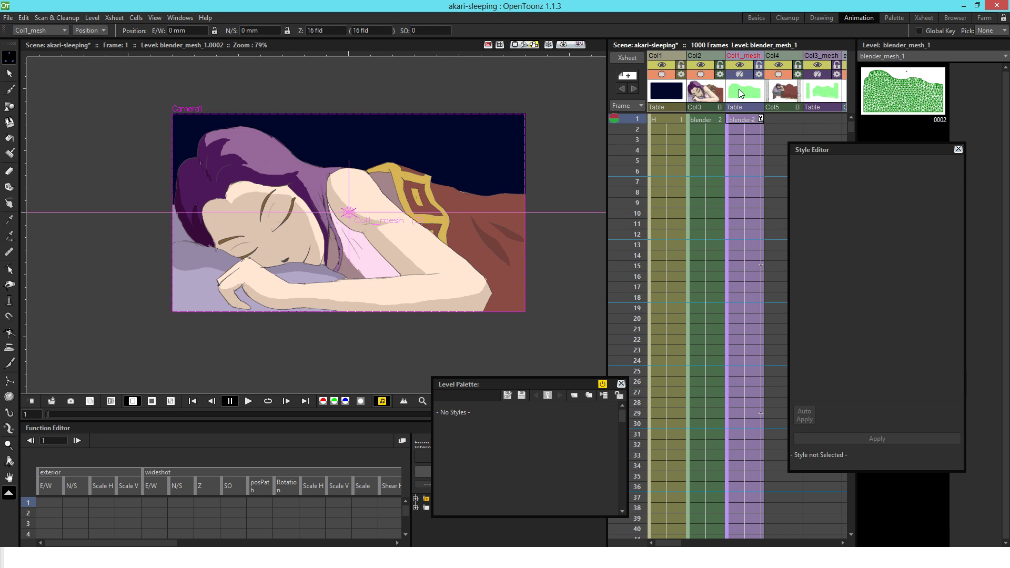
{"action": "key", "text": "alt+n"}
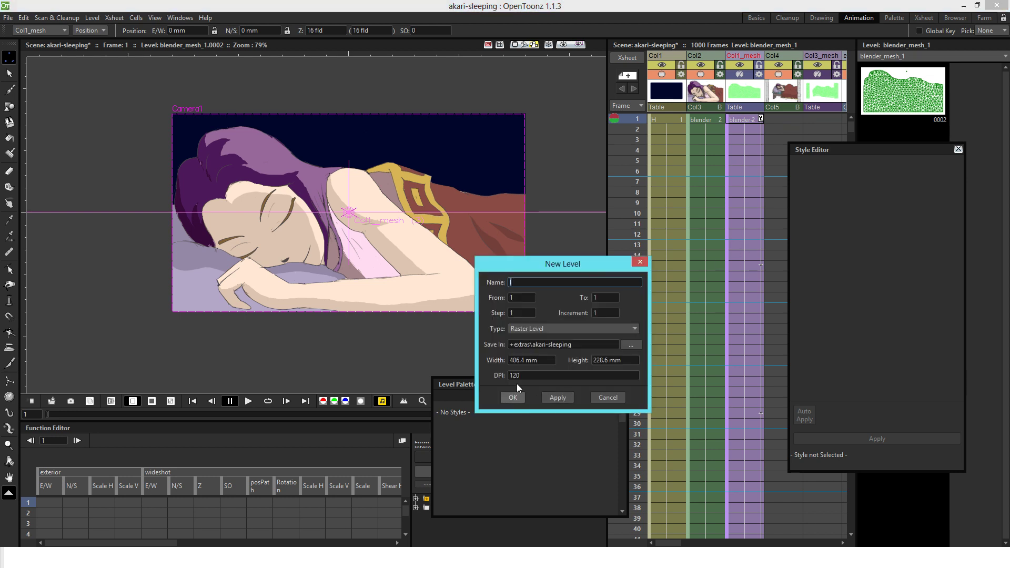
{"action": "left_click", "coordinate": [537, 328]}
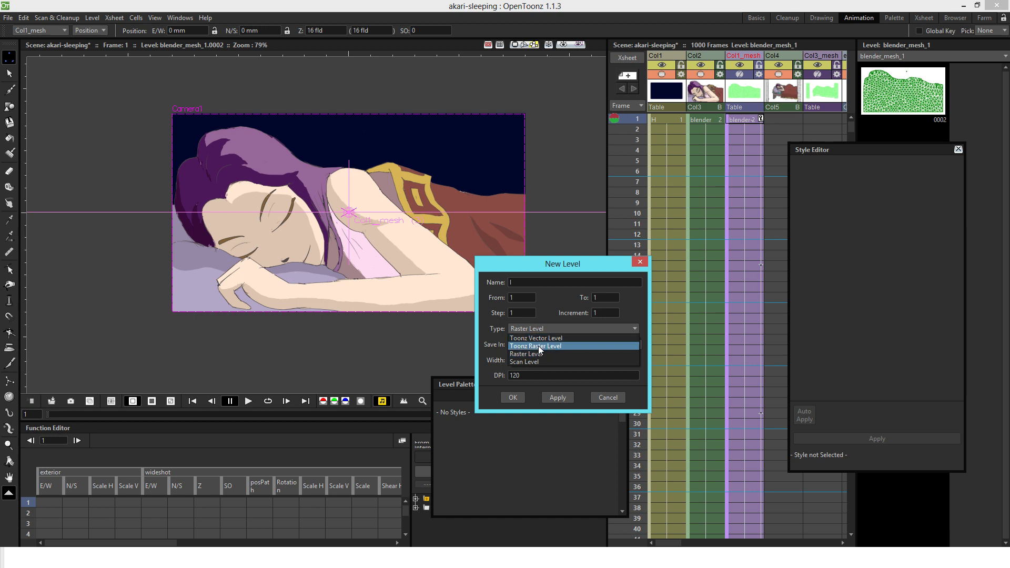
Create a new Toonz Vector Level in Col4, extend it to frame 117, and select its frame 1 cell.
{"action": "left_click", "coordinate": [538, 340]}
{"action": "left_click", "coordinate": [513, 397]}
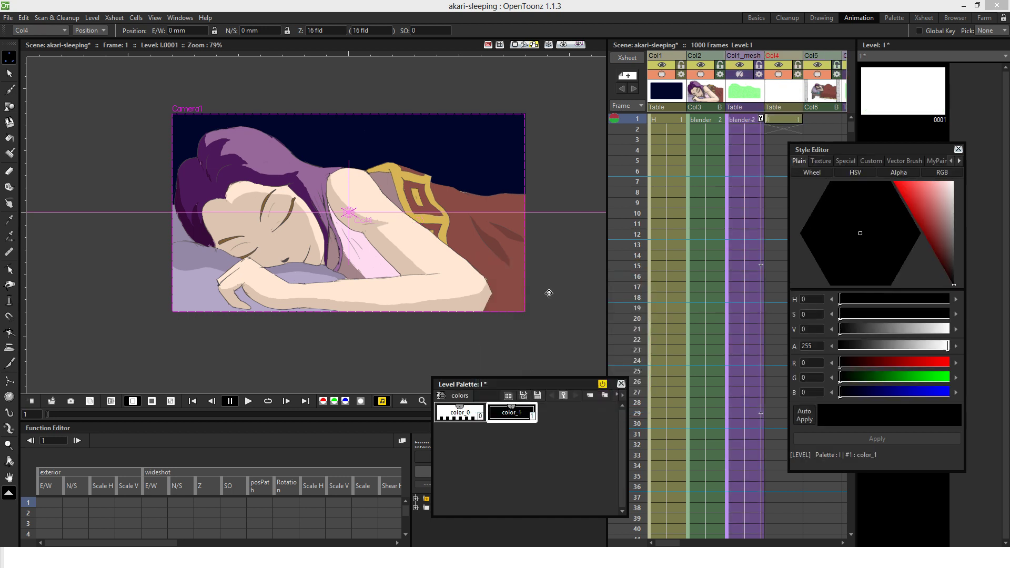
{"action": "left_click", "coordinate": [789, 119]}
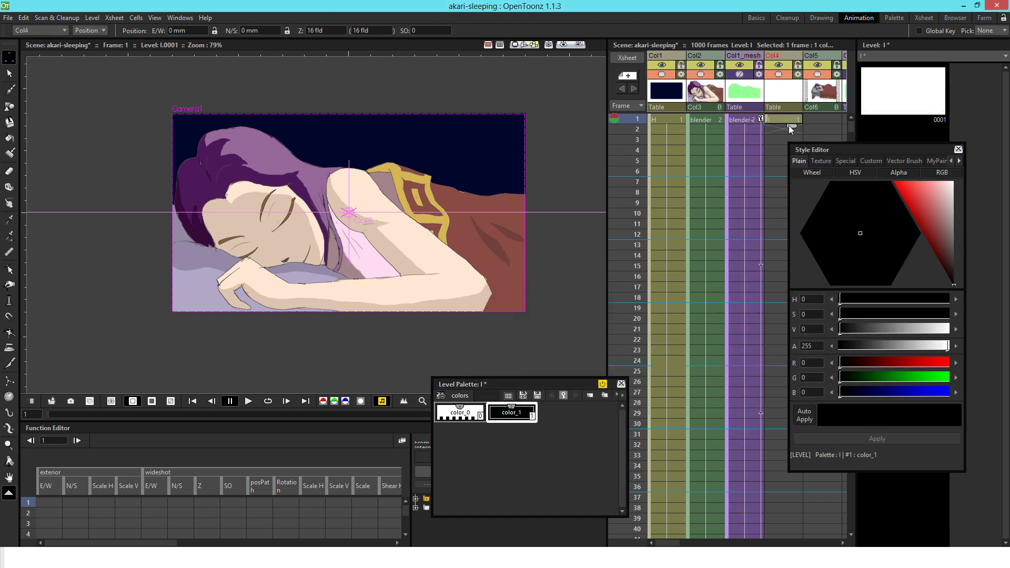
{"action": "left_click_drag", "start_coordinate": [788, 125], "coordinate": [761, 463]}
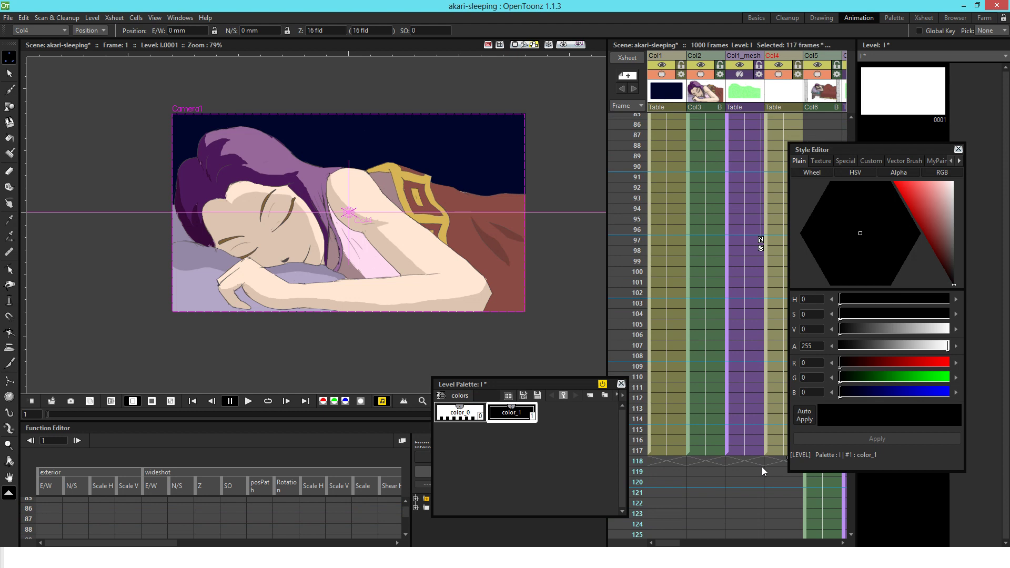
{"action": "left_click_drag", "start_coordinate": [797, 89], "coordinate": [781, 119]}
{"action": "left_click", "coordinate": [781, 119]}
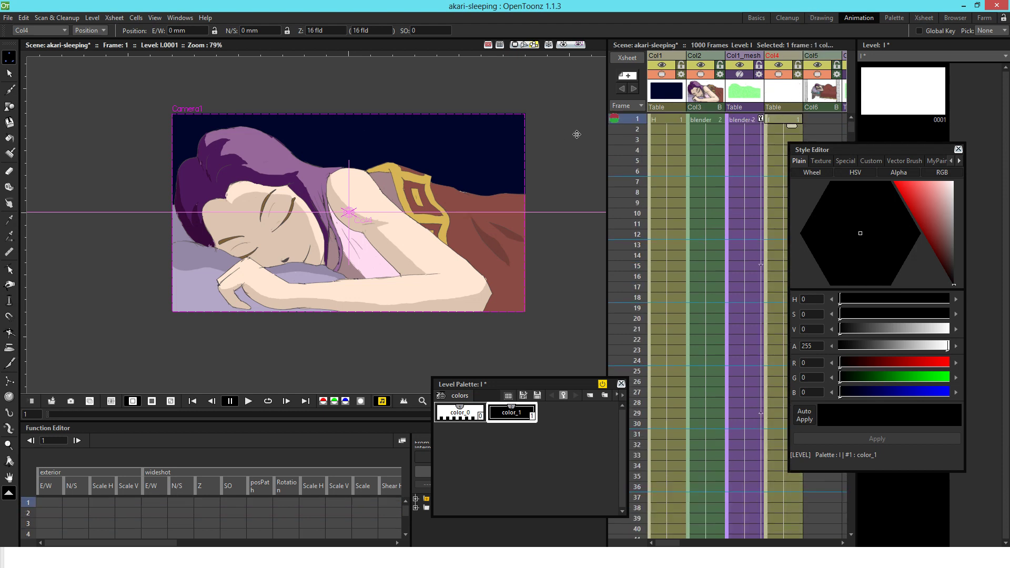
{"action": "left_click", "coordinate": [9, 107]}
Draw three straight lines fanning from the upper left across the girl, with color_1 set to white.
{"action": "left_click", "coordinate": [230, 30]}
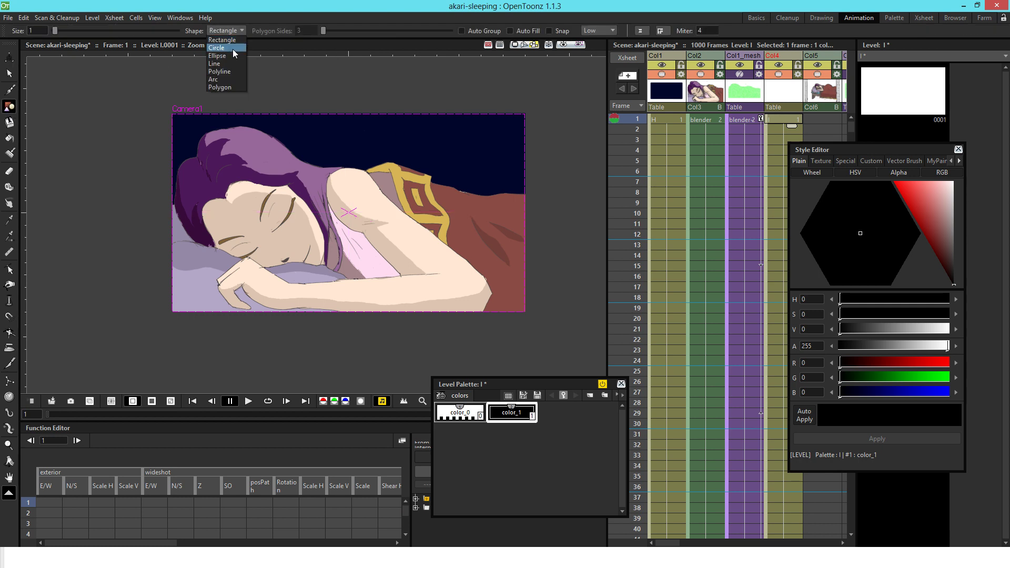
{"action": "left_click", "coordinate": [232, 64]}
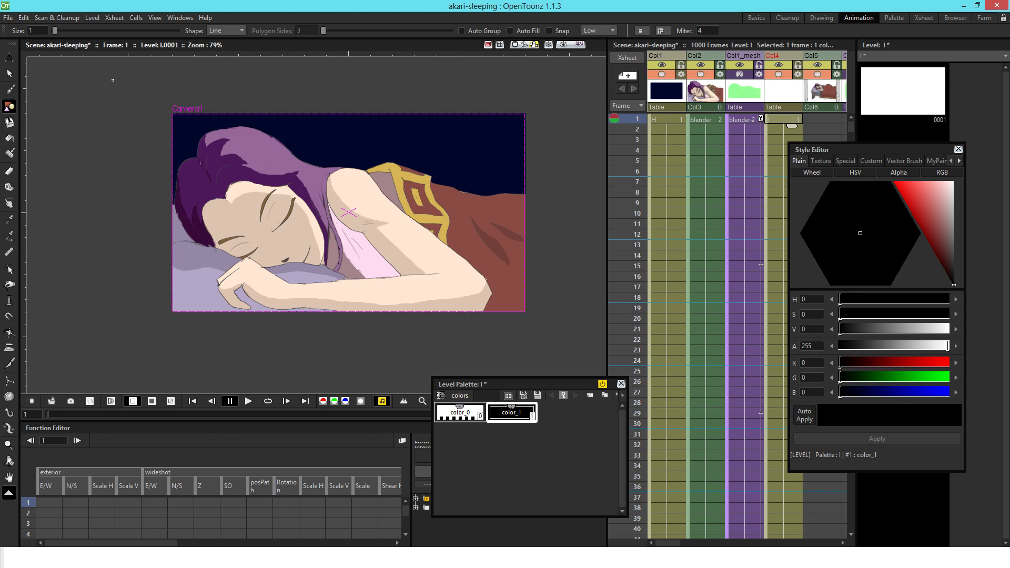
{"action": "mouse_move", "coordinate": [107, 86]}
{"action": "left_mouse_down"}
{"action": "mouse_move", "coordinate": [442, 178]}
{"action": "mouse_move", "coordinate": [574, 184]}
{"action": "left_mouse_up"}
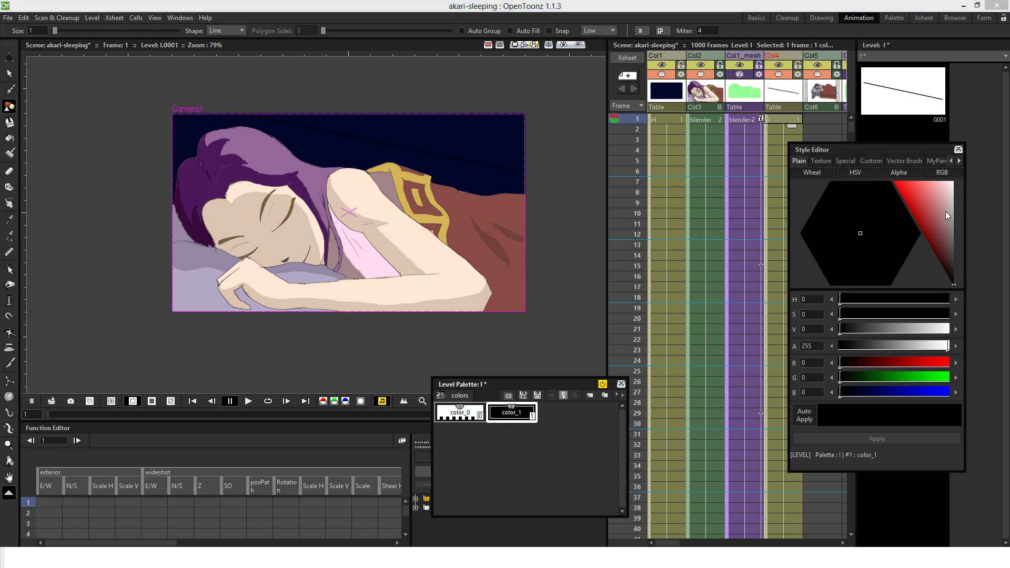
{"action": "left_click_drag", "start_coordinate": [945, 210], "coordinate": [957, 157]}
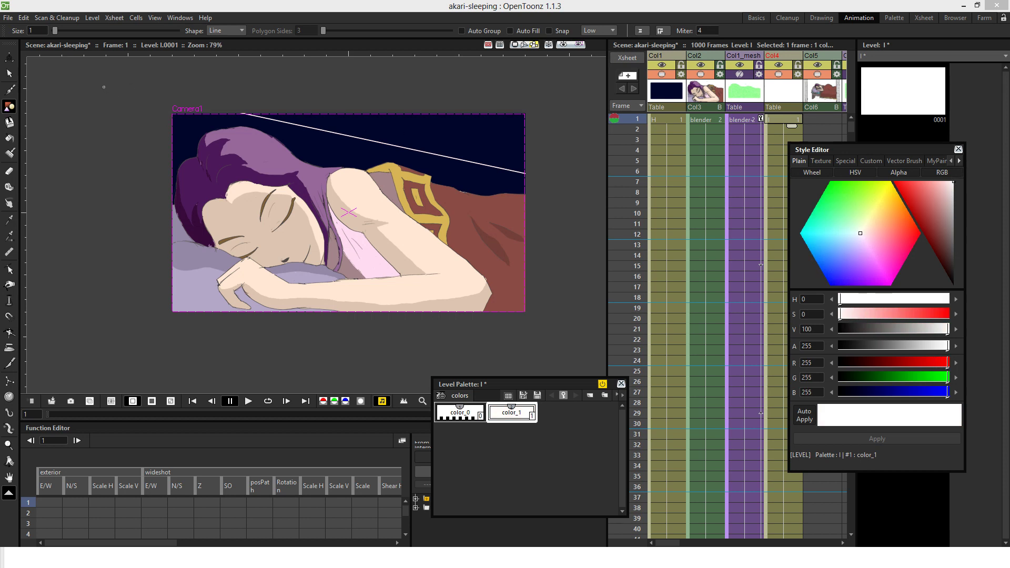
{"action": "mouse_move", "coordinate": [98, 83]}
{"action": "left_mouse_down"}
{"action": "mouse_move", "coordinate": [473, 268]}
{"action": "mouse_move", "coordinate": [574, 293]}
{"action": "left_mouse_up"}
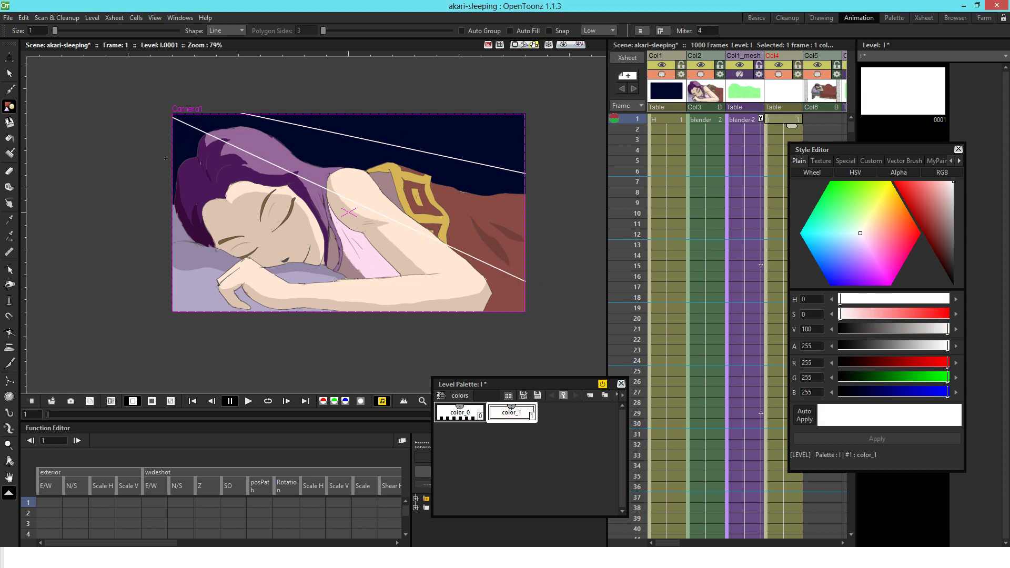
{"action": "left_click_drag", "start_coordinate": [79, 87], "coordinate": [390, 347]}
{"action": "left_click", "coordinate": [515, 46]}
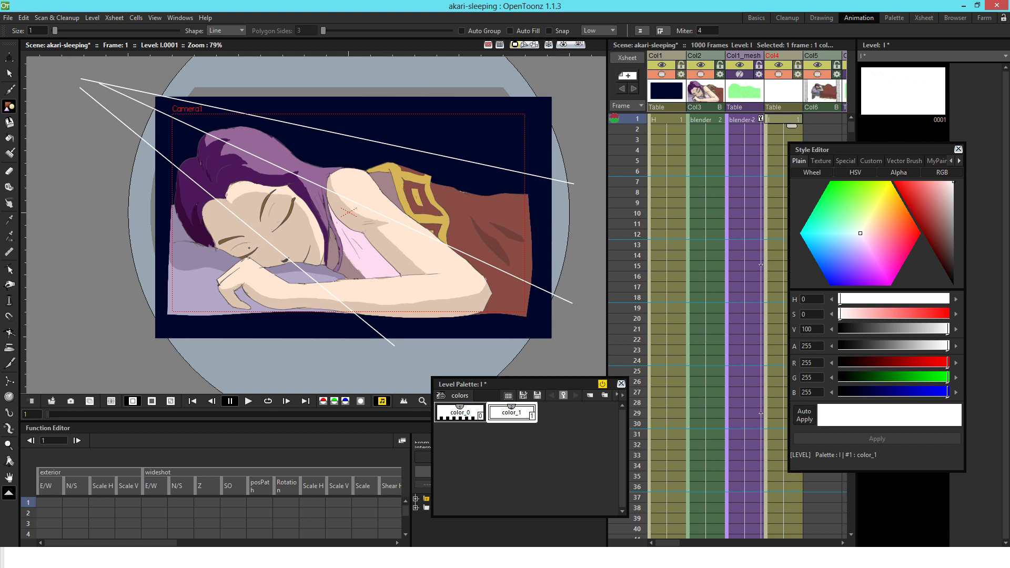
Pan and zoom the camera-stand view to reveal the lines' shared starting point outside the frame.
{"action": "left_click_drag", "start_coordinate": [429, 188], "coordinate": [395, 197]}
{"action": "scroll", "coordinate": [395, 198], "scroll_direction": "down", "scroll_amount": 1}
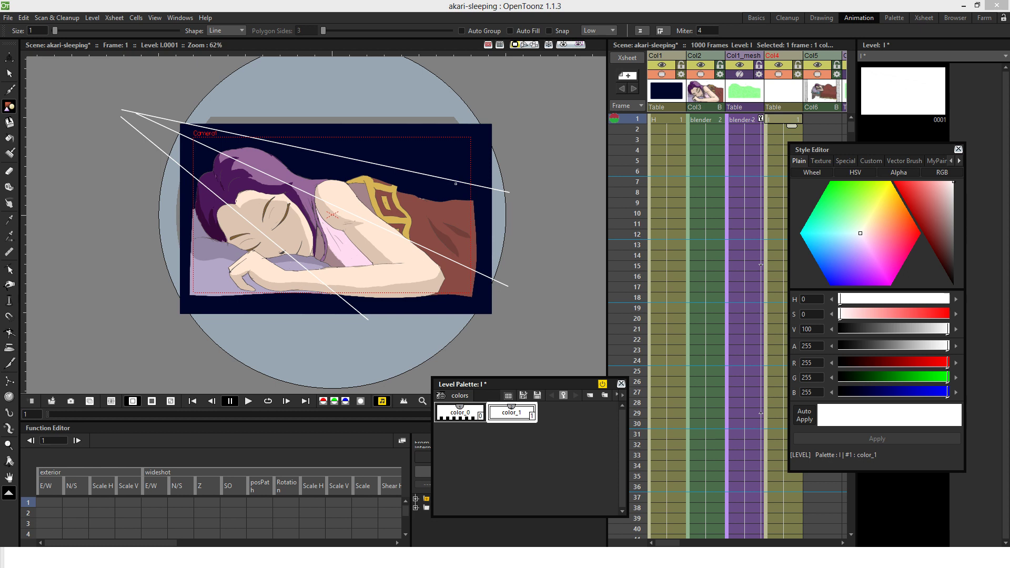
{"action": "scroll", "coordinate": [456, 184], "scroll_direction": "up", "scroll_amount": 4}
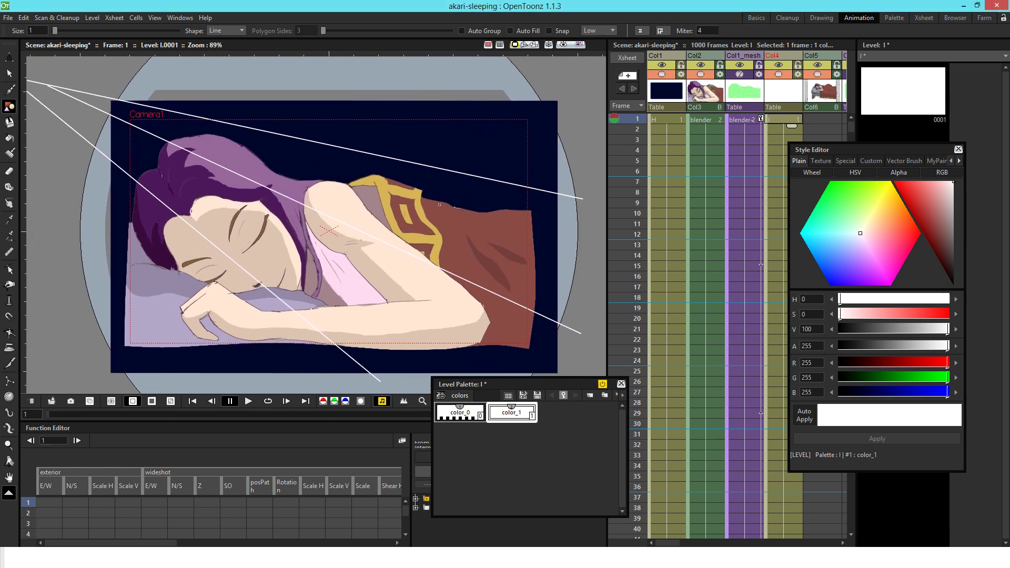
{"action": "scroll", "coordinate": [414, 211], "scroll_direction": "down", "scroll_amount": 1}
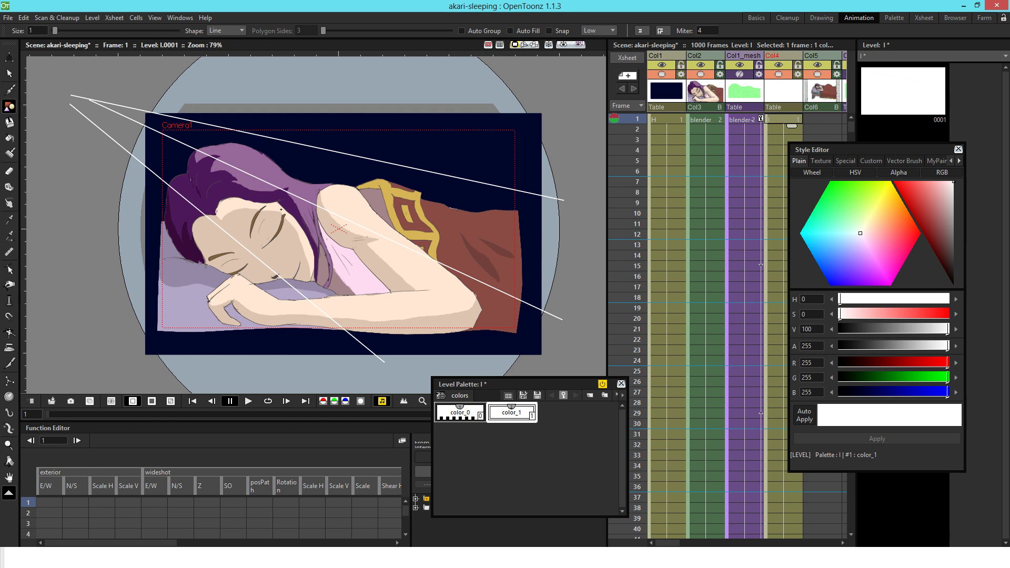
{"action": "left_click", "coordinate": [9, 301]}
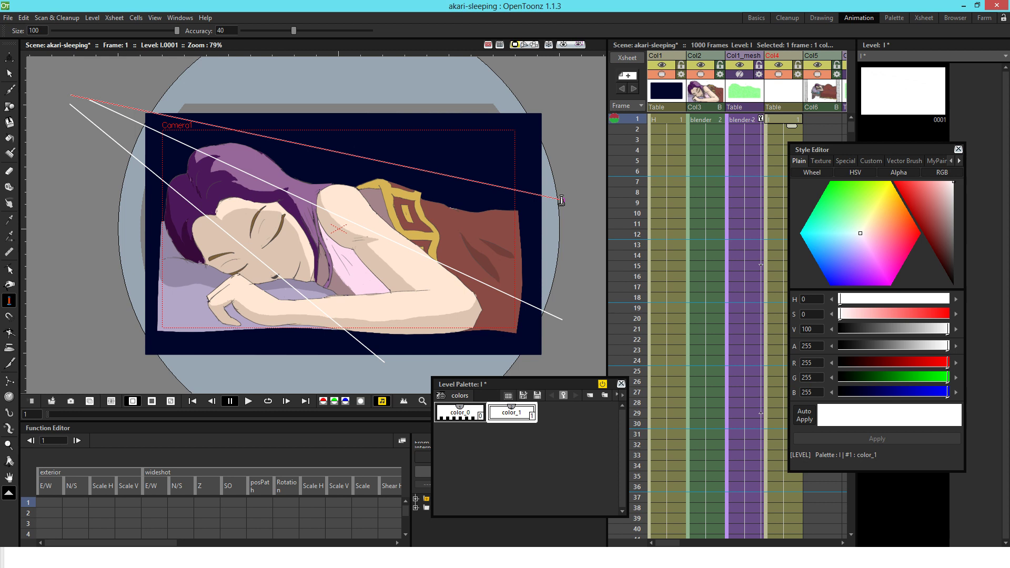
Pump the three white lines into wedges that widen toward their far ends, then select Col4.
{"action": "left_click_drag", "start_coordinate": [561, 201], "coordinate": [582, 194]}
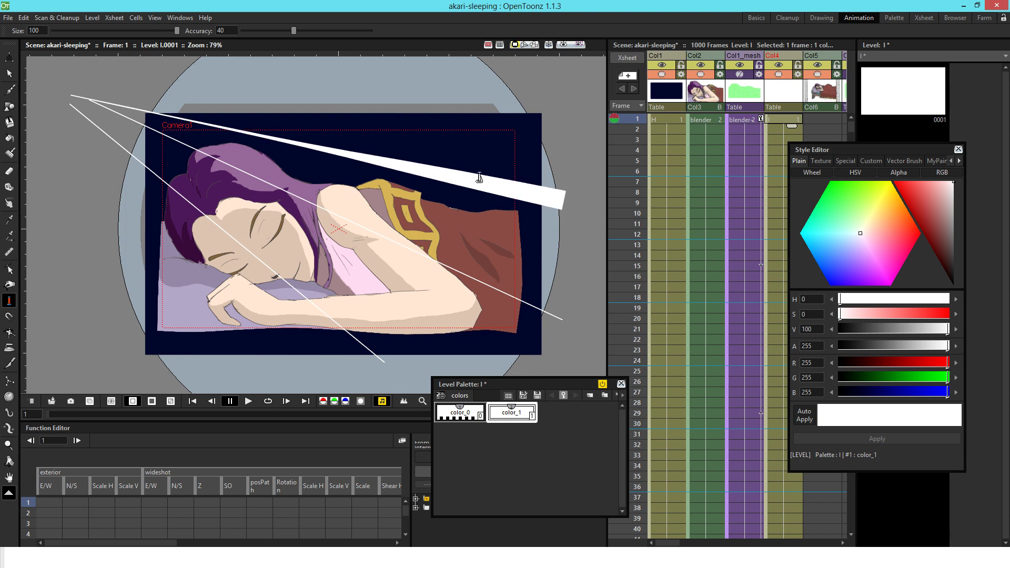
{"action": "left_click_drag", "start_coordinate": [547, 312], "coordinate": [560, 299]}
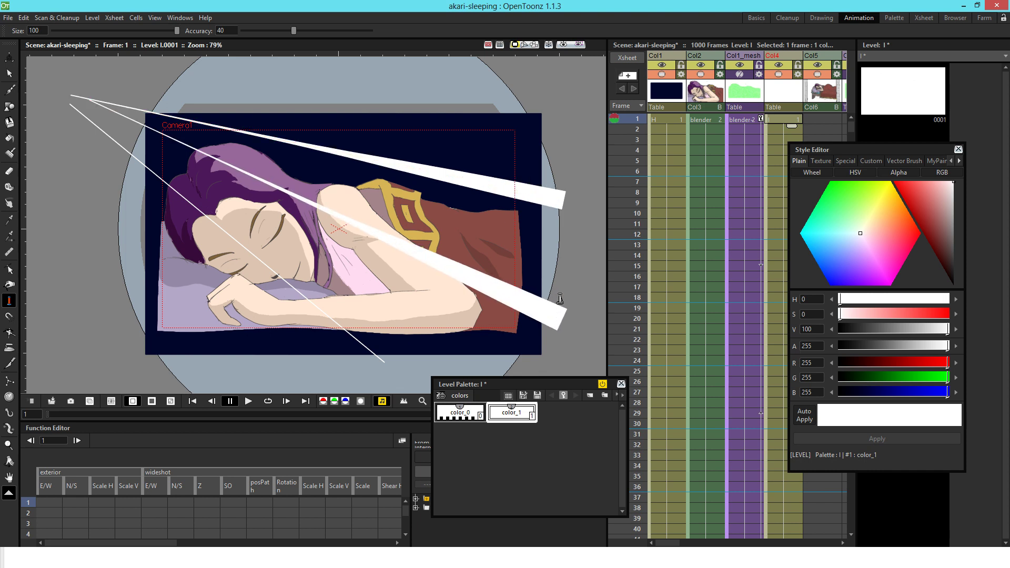
{"action": "left_click_drag", "start_coordinate": [410, 246], "coordinate": [408, 239]}
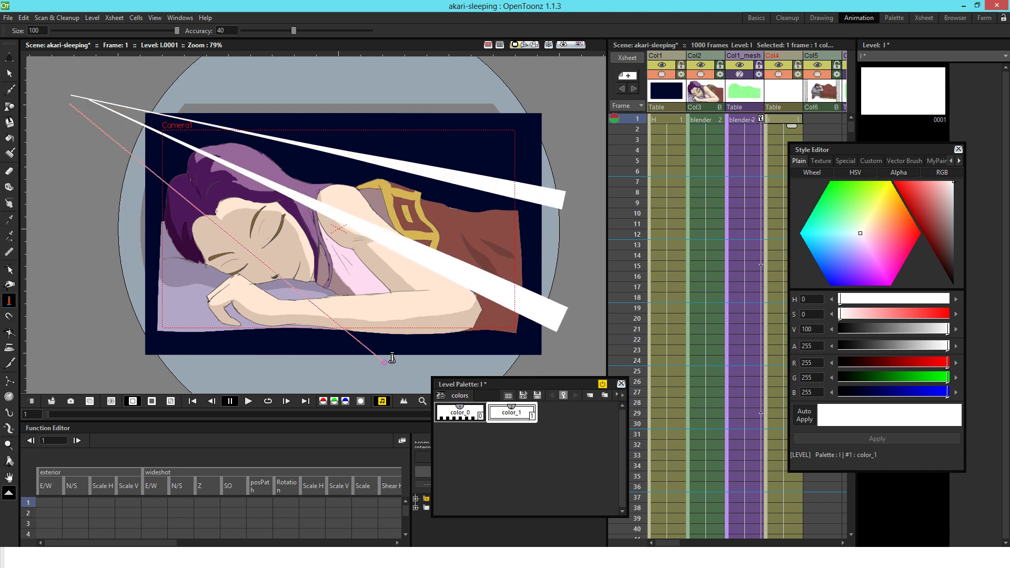
{"action": "left_click_drag", "start_coordinate": [392, 358], "coordinate": [402, 352]}
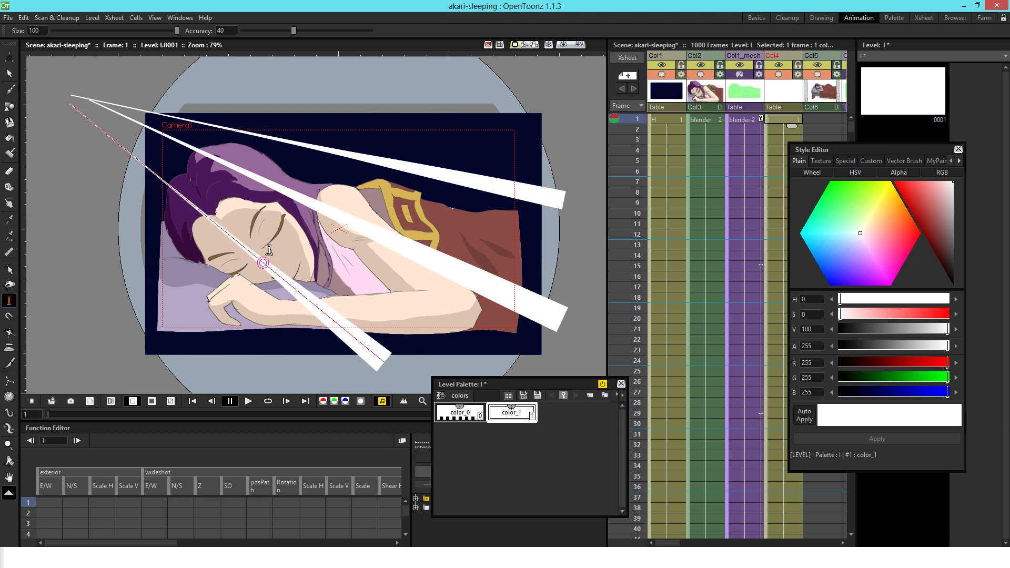
{"action": "left_click_drag", "start_coordinate": [263, 262], "coordinate": [260, 266]}
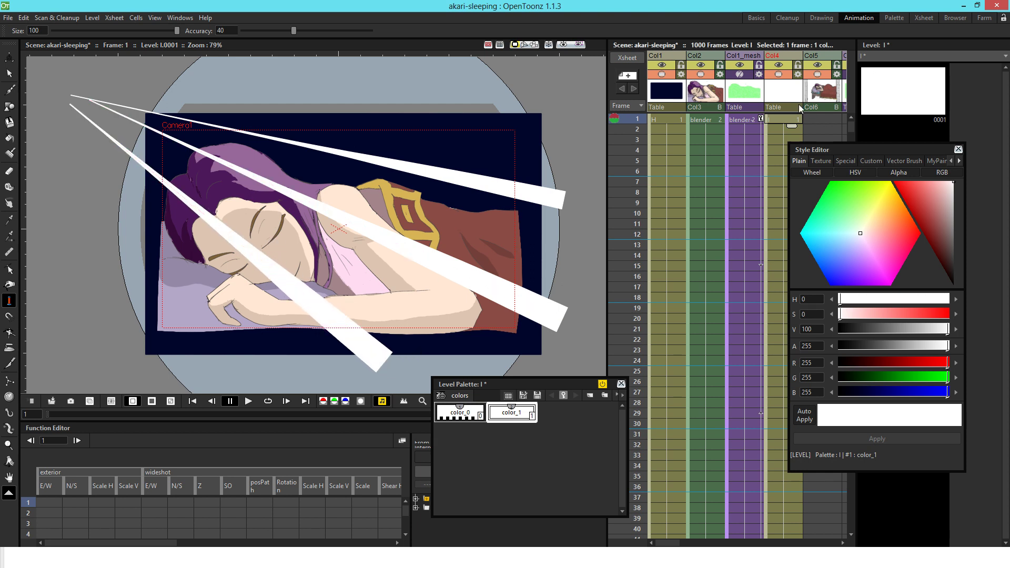
{"action": "left_click", "coordinate": [777, 94]}
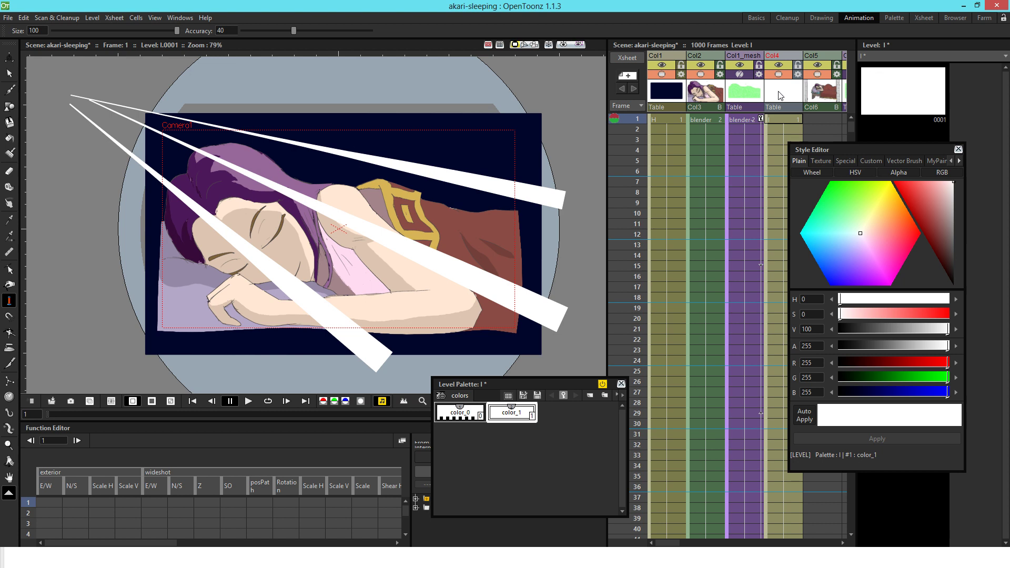
Insert a Blur effect on the Col4 light-ray column from the FX Browser.
{"action": "right_click", "coordinate": [778, 90]}
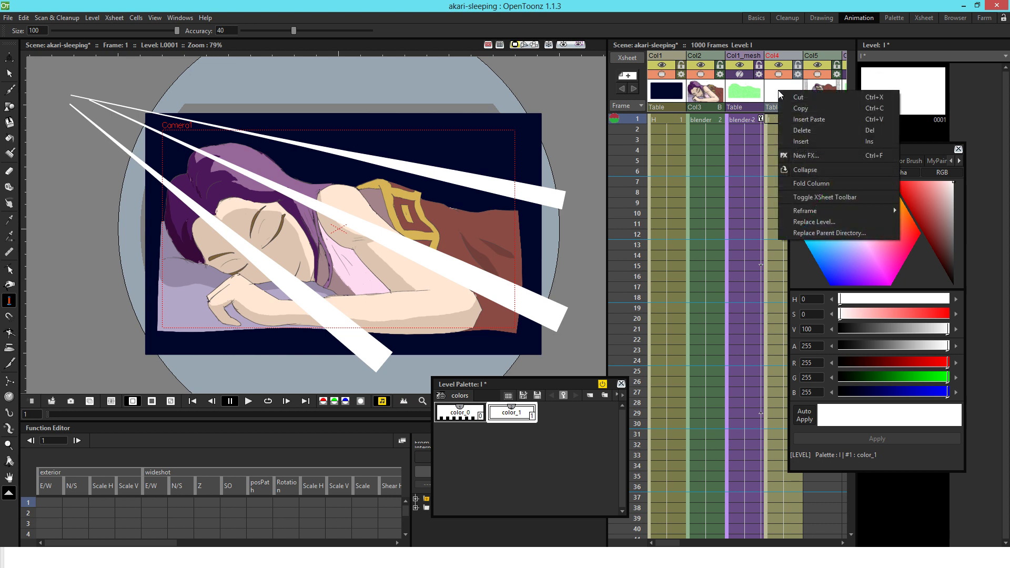
{"action": "left_click", "coordinate": [800, 156]}
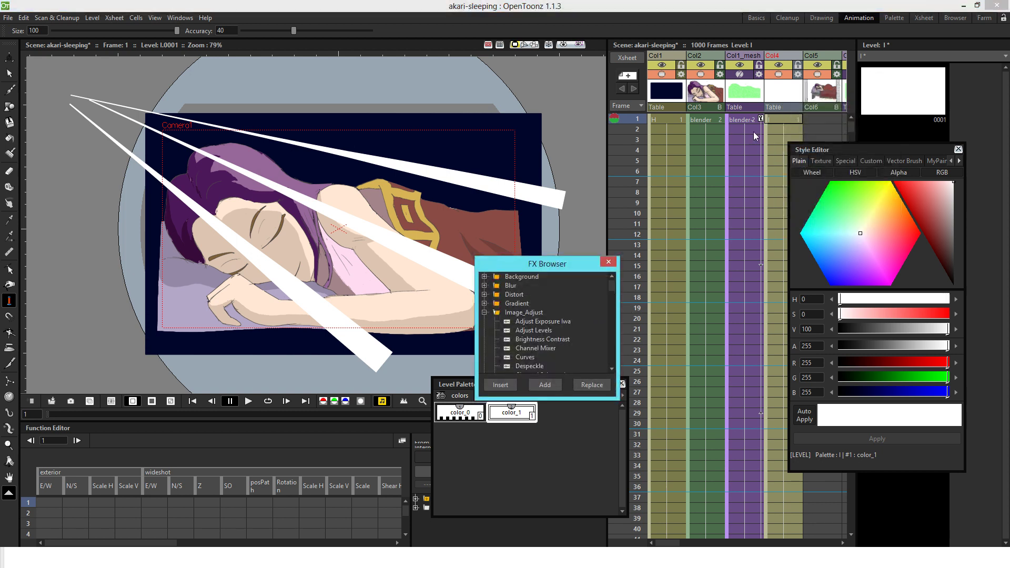
{"action": "left_click", "coordinate": [485, 312]}
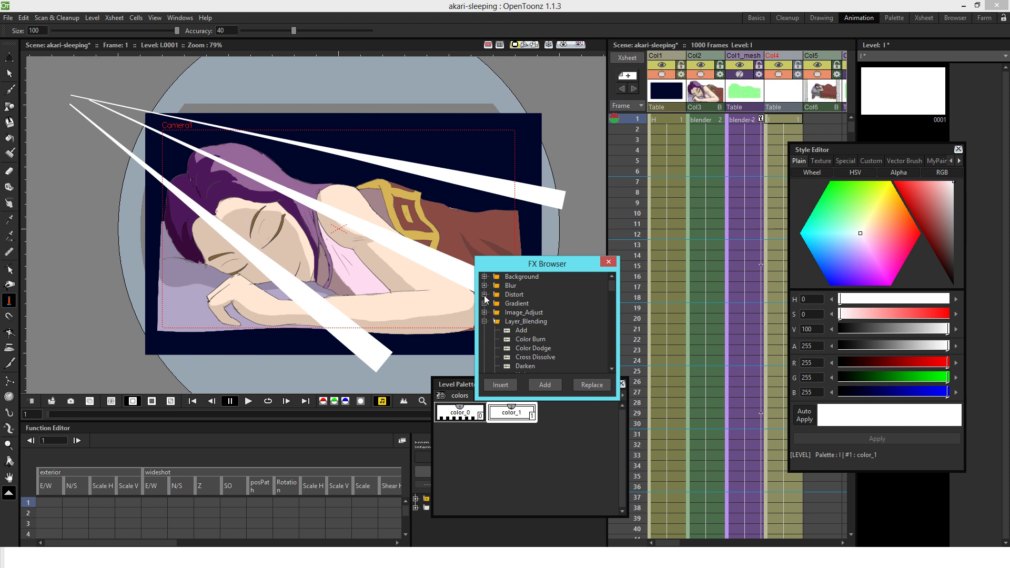
{"action": "left_click", "coordinate": [484, 285]}
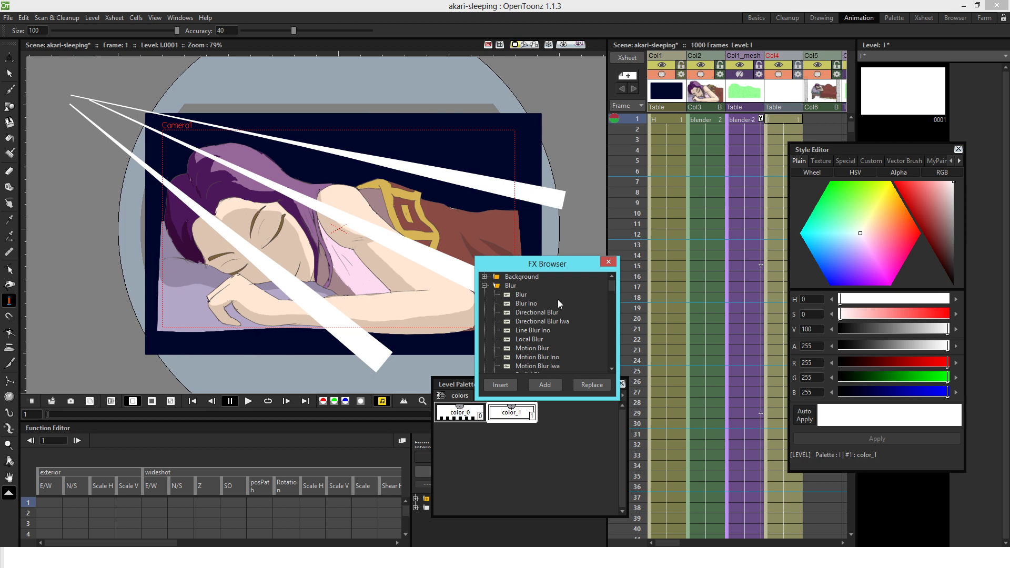
{"action": "left_click", "coordinate": [525, 295]}
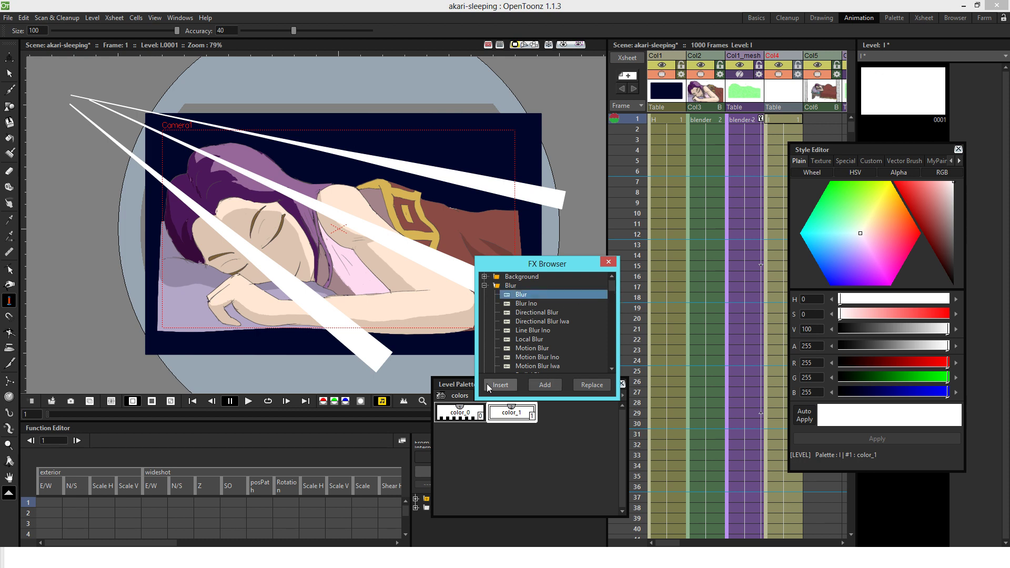
{"action": "left_click", "coordinate": [608, 261]}
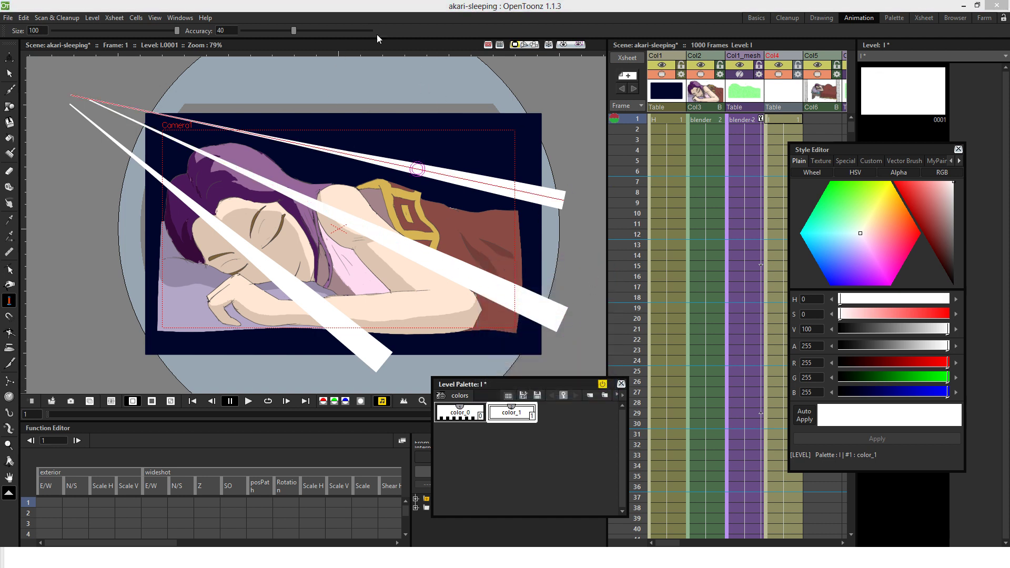
Open the FX Schematic and move the Col4, Blur03 and Col1 nodes to the left.
{"action": "left_click", "coordinate": [179, 17]}
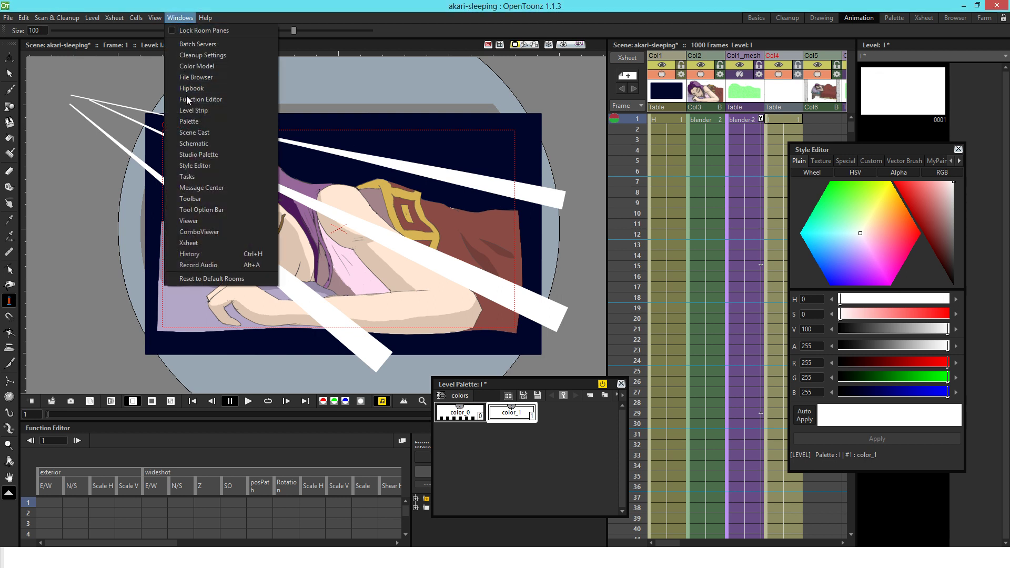
{"action": "left_click", "coordinate": [194, 142]}
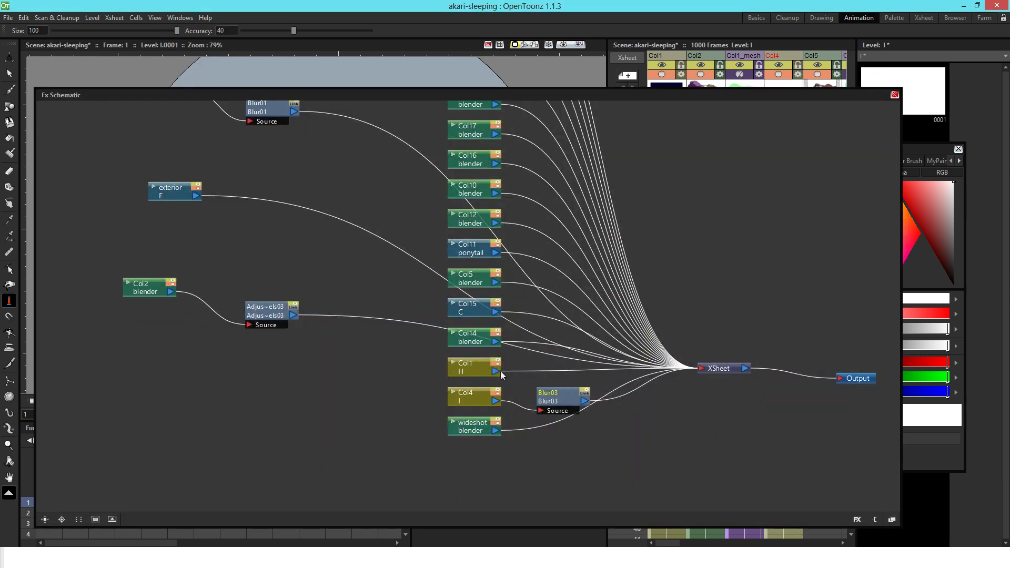
{"action": "left_click_drag", "start_coordinate": [458, 399], "coordinate": [154, 372]}
{"action": "left_click_drag", "start_coordinate": [550, 399], "coordinate": [250, 384]}
{"action": "left_click_drag", "start_coordinate": [469, 371], "coordinate": [391, 359]}
{"action": "left_click", "coordinate": [150, 368]}
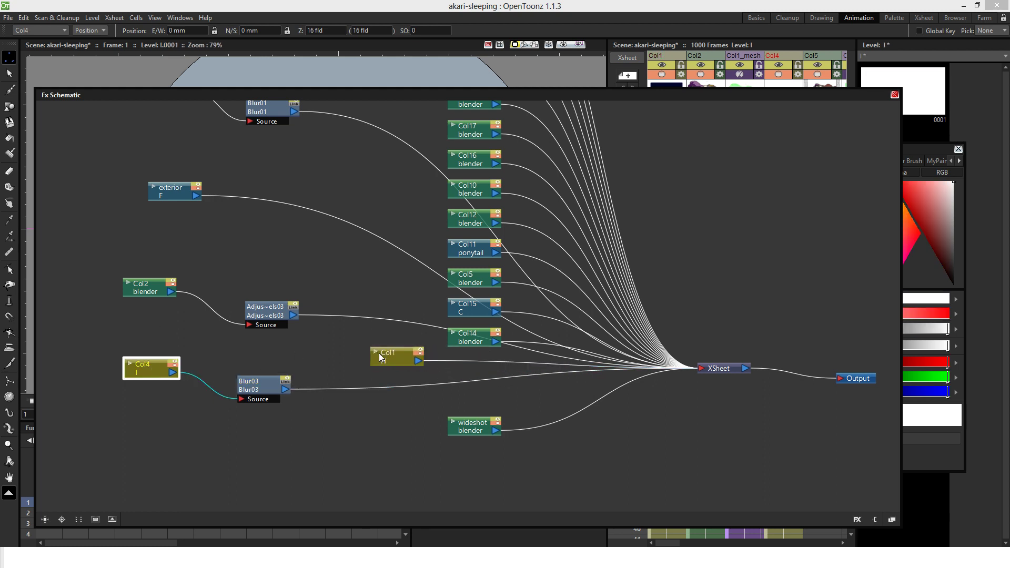
{"action": "left_click", "coordinate": [378, 354]}
{"action": "left_click_drag", "start_coordinate": [570, 194], "coordinate": [557, 264]}
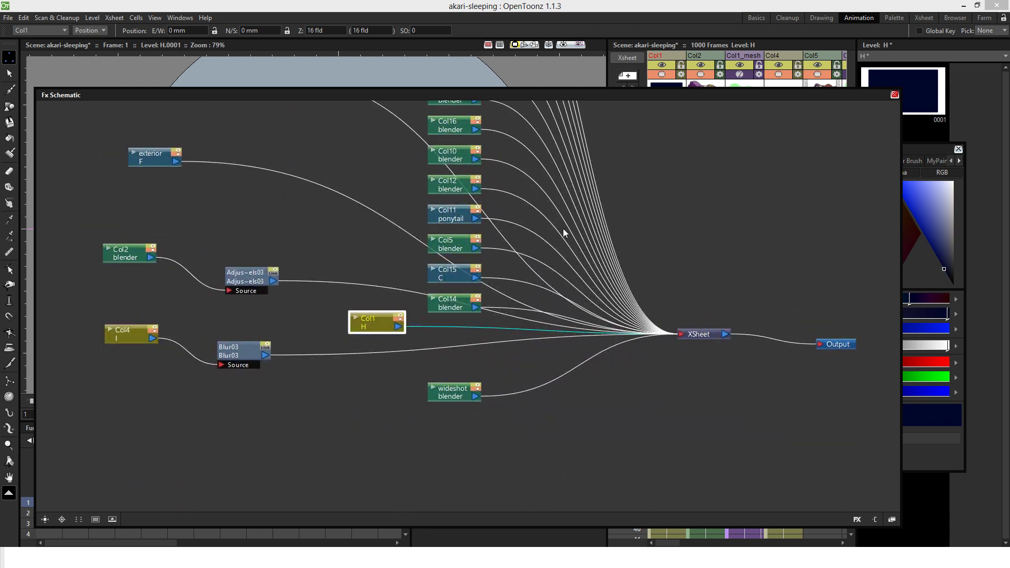
{"action": "left_click_drag", "start_coordinate": [516, 184], "coordinate": [563, 214]}
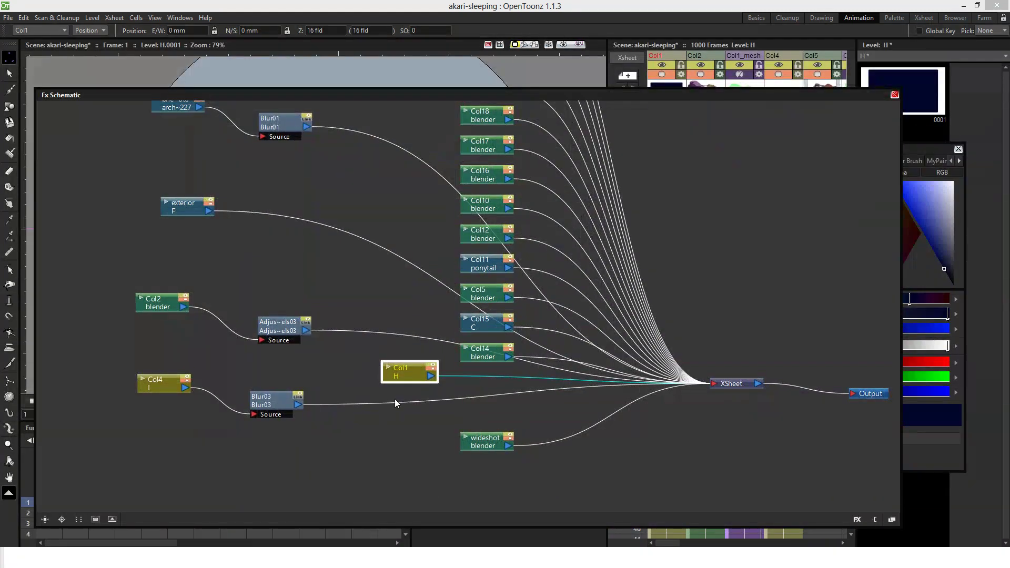
Open Blur03's settings showing 9.525 mm, enlarge the window, and close the schematic.
{"action": "double_click", "coordinate": [273, 395]}
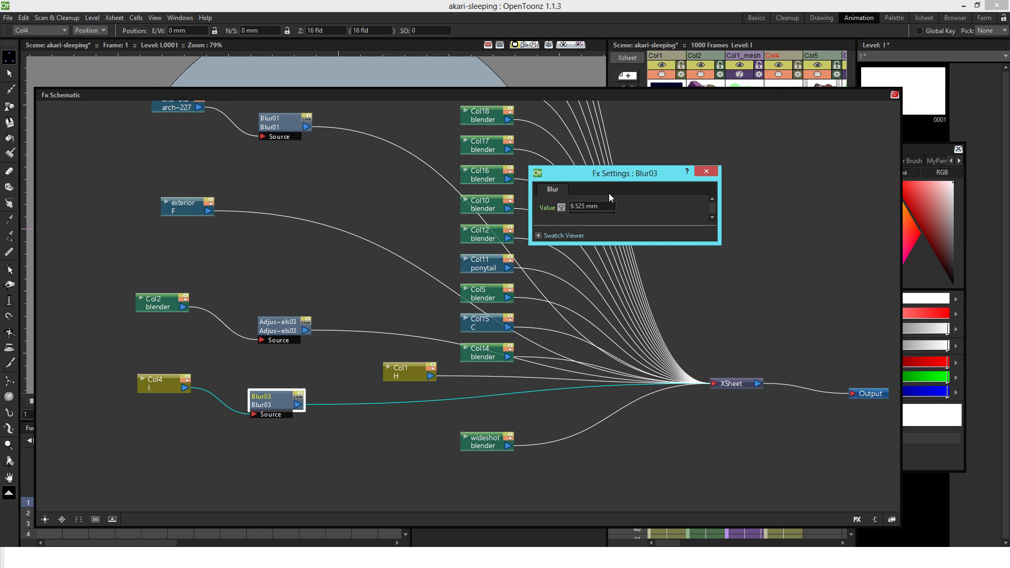
{"action": "left_click_drag", "start_coordinate": [598, 207], "coordinate": [541, 208]}
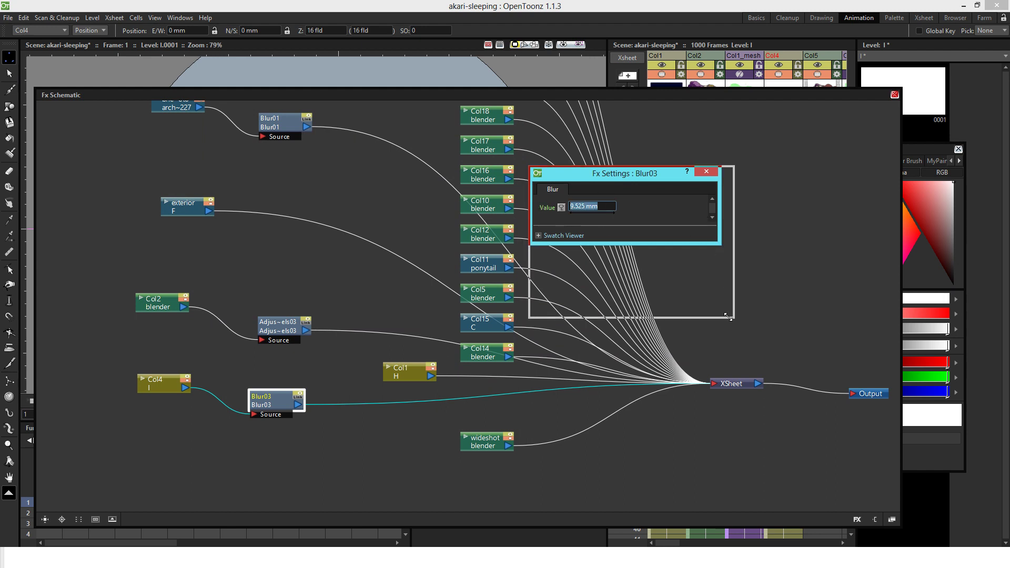
{"action": "left_click_drag", "start_coordinate": [715, 244], "coordinate": [738, 327]}
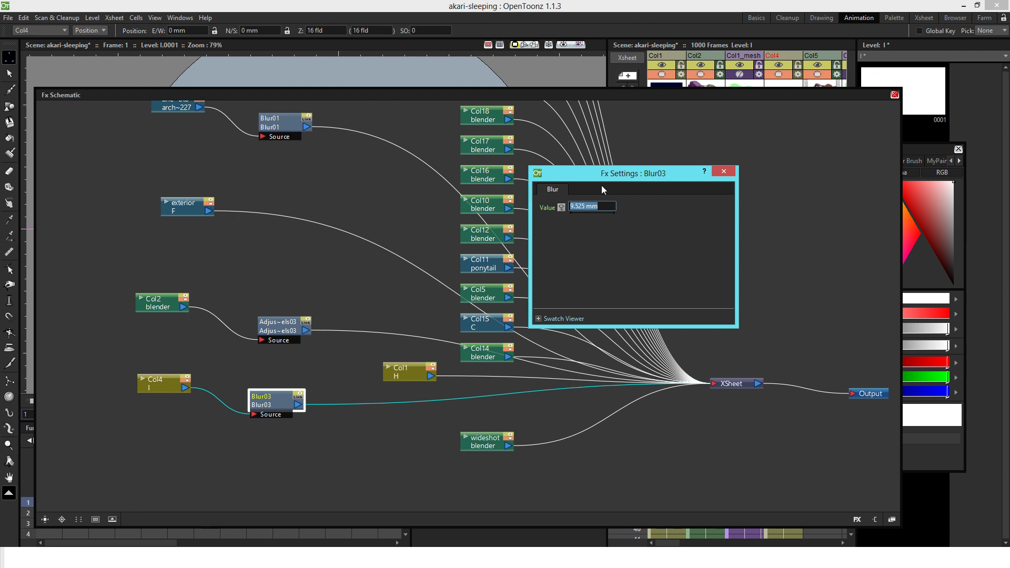
{"action": "left_click", "coordinate": [894, 95]}
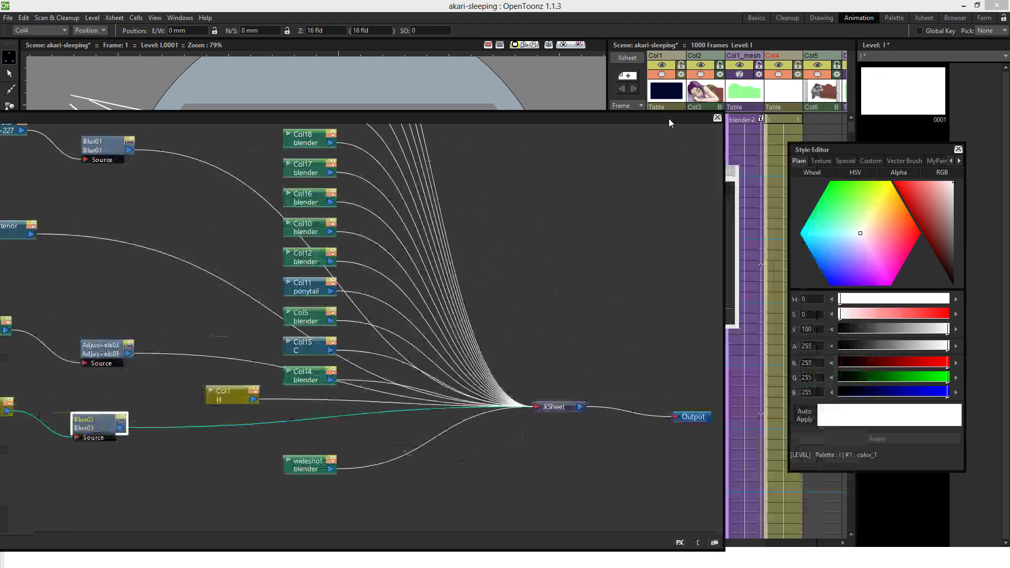
With preview on, set the Blur03 value to 20 mm and close its settings.
{"action": "left_click", "coordinate": [563, 44]}
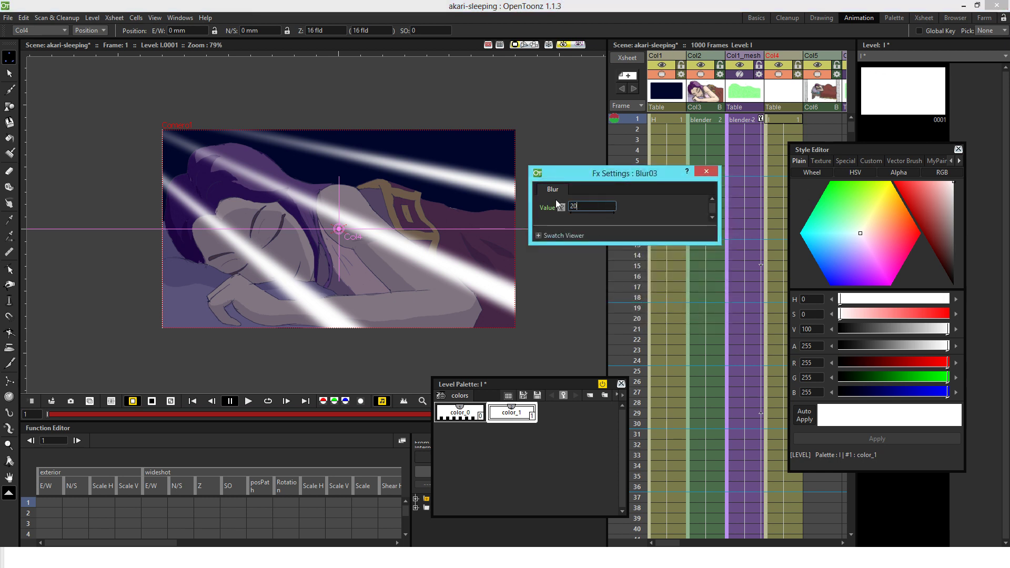
{"action": "key", "text": "Return"}
{"action": "key", "text": "Return"}
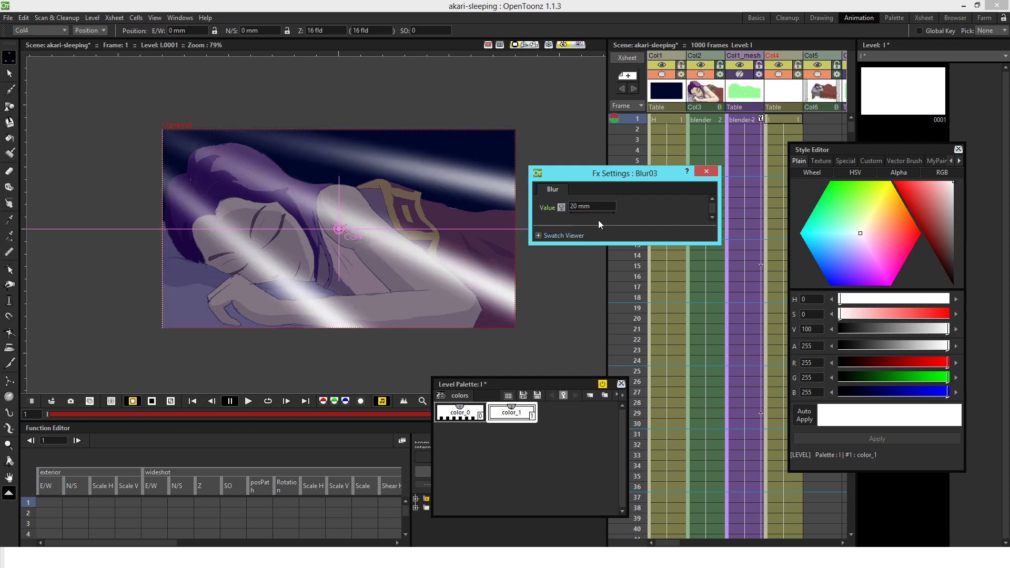
{"action": "left_click", "coordinate": [710, 173]}
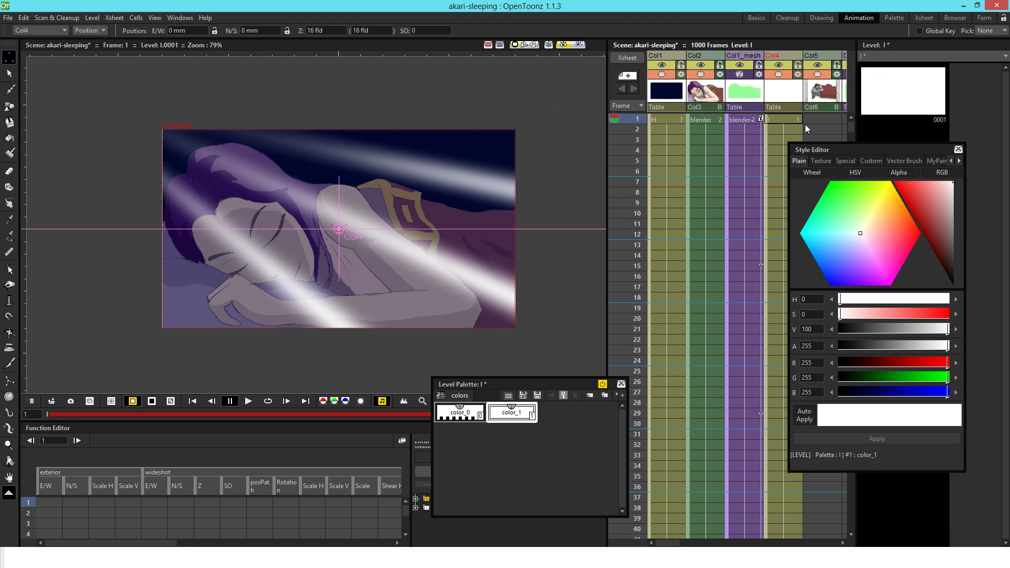
Select Col4 frame 1, pick the Geometric tool with Circle shape, and turn preview off.
{"action": "left_click", "coordinate": [784, 117]}
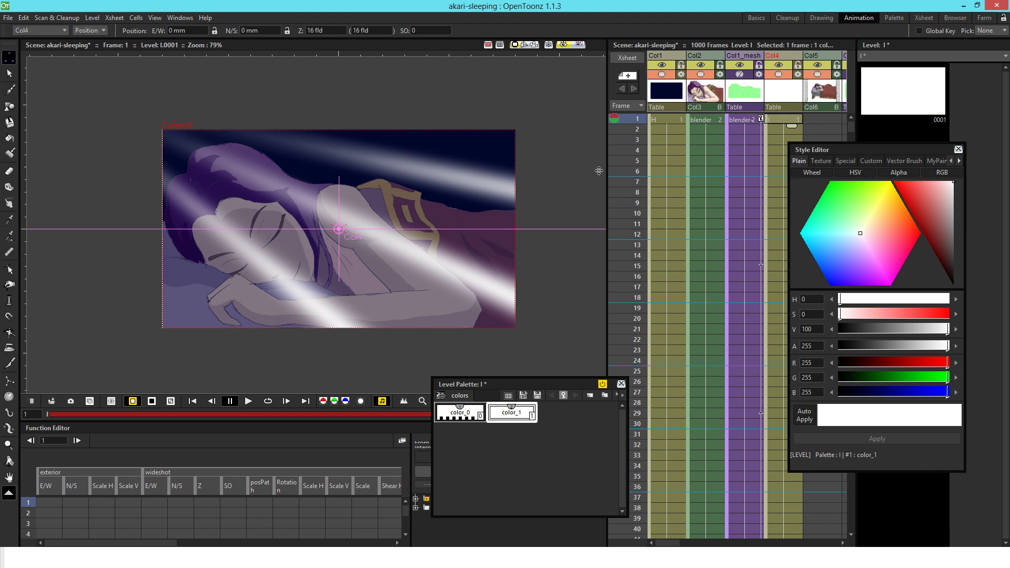
{"action": "left_click", "coordinate": [9, 107]}
{"action": "left_click_drag", "start_coordinate": [129, 149], "coordinate": [172, 176]}
{"action": "left_click", "coordinate": [562, 45]}
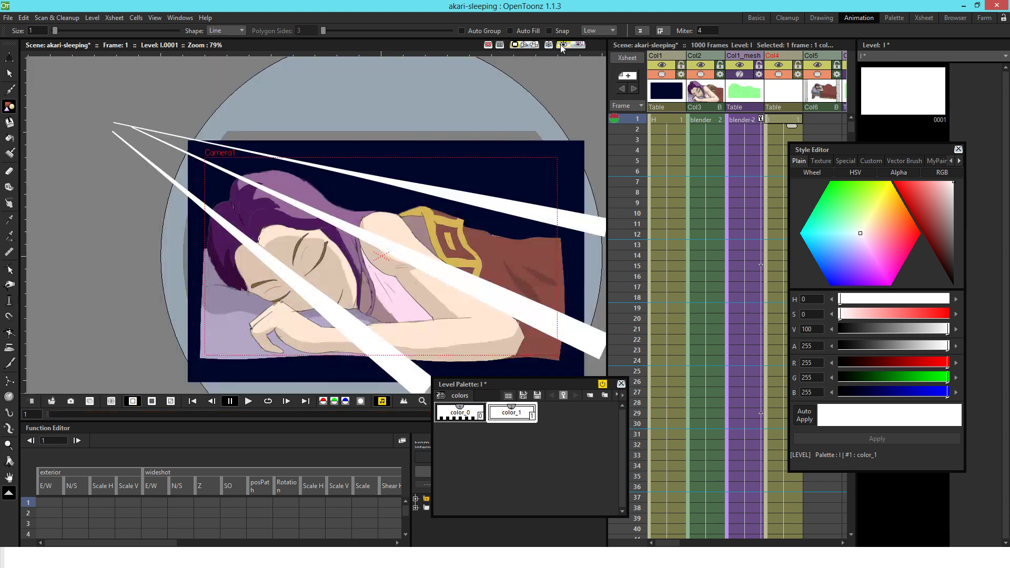
{"action": "left_click", "coordinate": [244, 32]}
Draw a large circle where the rays meet, fill it white, and preview the glow.
{"action": "left_click", "coordinate": [227, 50]}
{"action": "left_click_drag", "start_coordinate": [64, 73], "coordinate": [215, 216]}
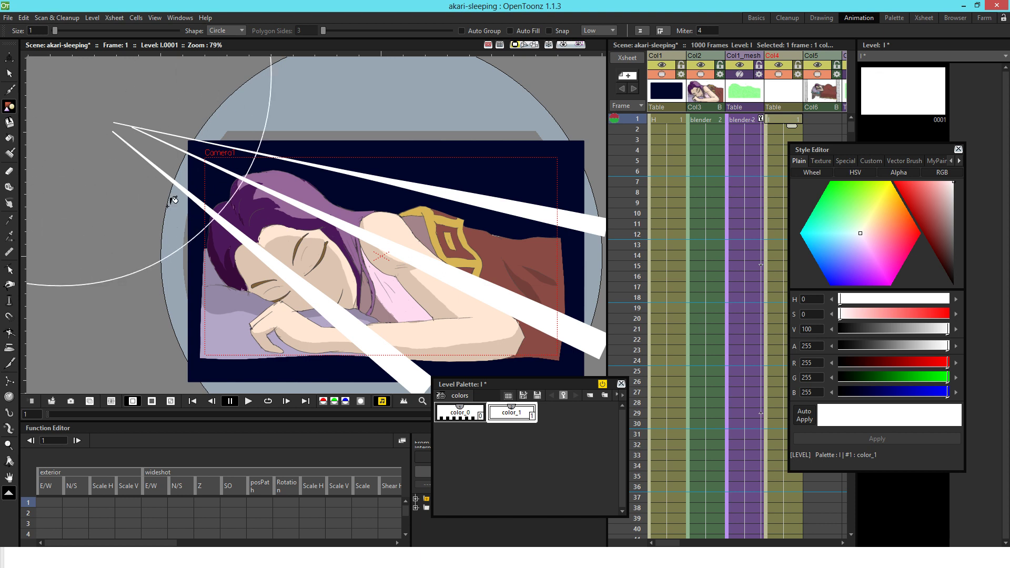
{"action": "key", "text": "f"}
{"action": "left_click", "coordinate": [151, 203]}
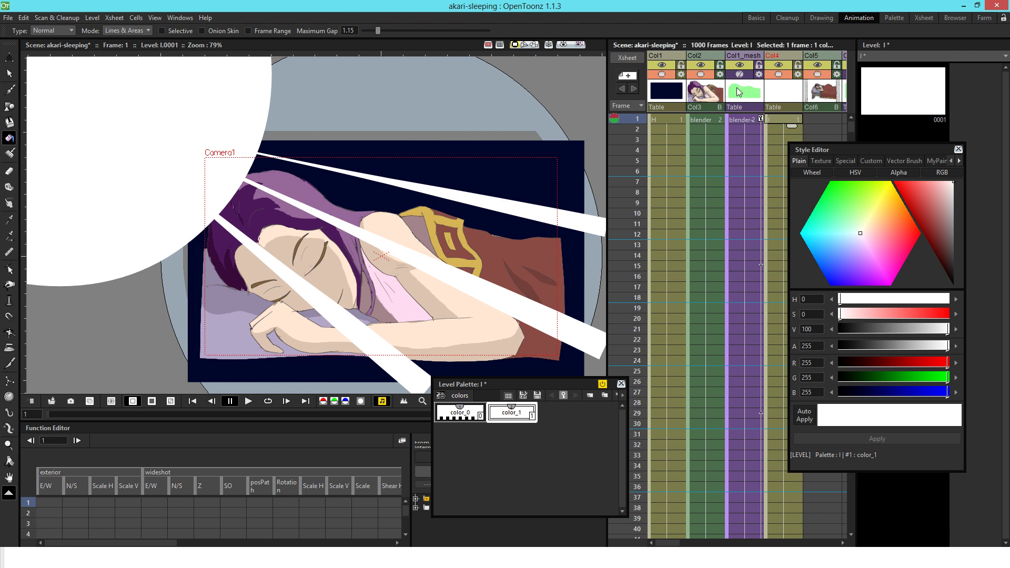
{"action": "left_click", "coordinate": [562, 46]}
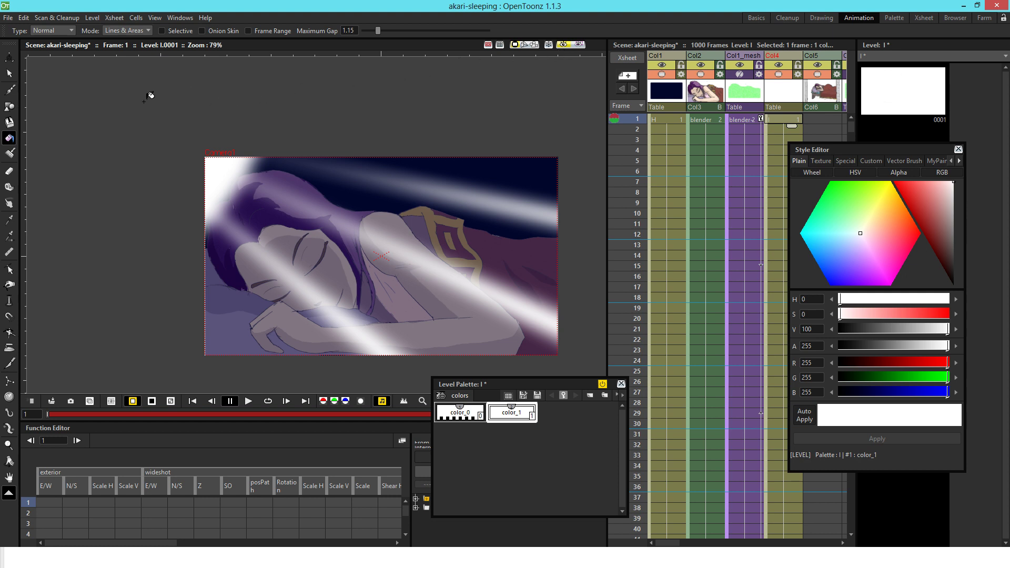
{"action": "left_click", "coordinate": [563, 46]}
Move the white circle up and left, and raise the Blur03 strength to 30 mm.
{"action": "left_click", "coordinate": [9, 73]}
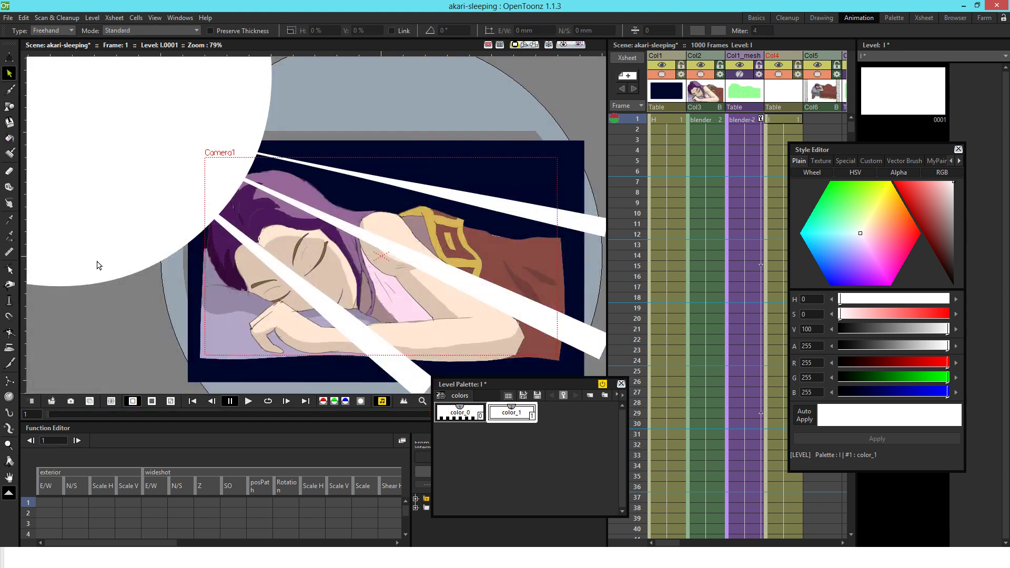
{"action": "left_click_drag", "start_coordinate": [115, 279], "coordinate": [92, 254]}
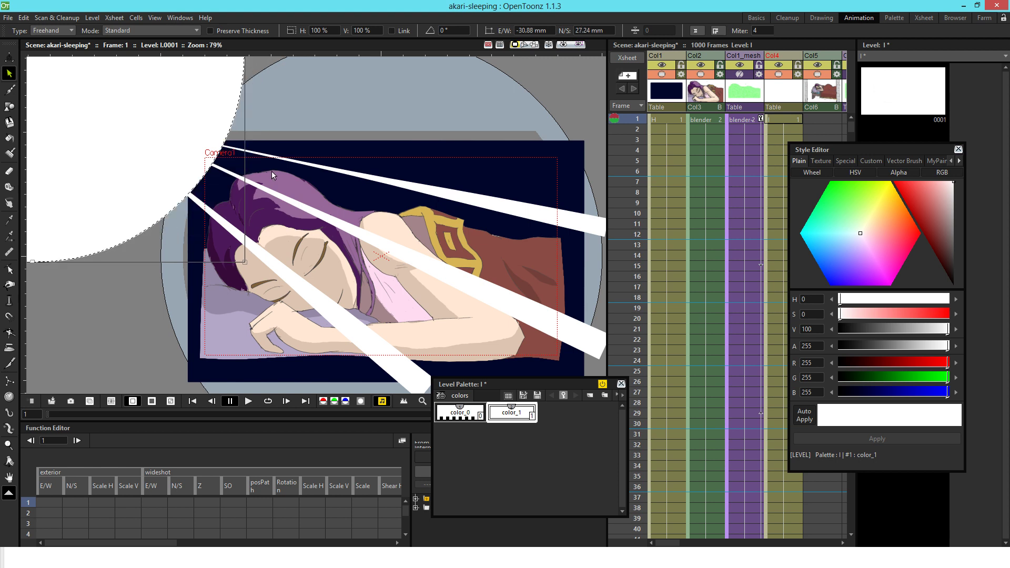
{"action": "key", "text": "a"}
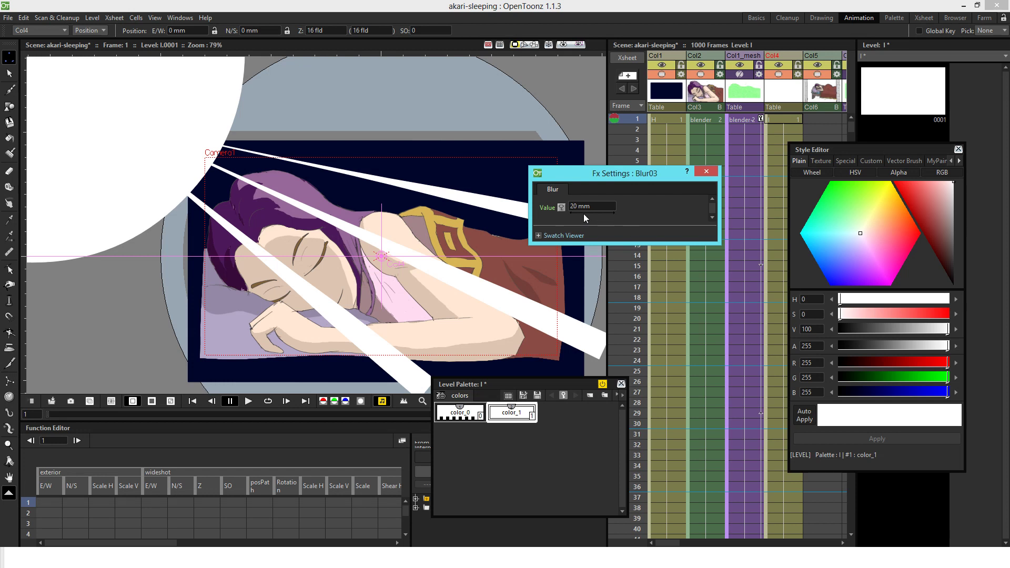
{"action": "left_click_drag", "start_coordinate": [594, 203], "coordinate": [519, 203]}
{"action": "type", "text": "30"}
{"action": "key", "text": "Return"}
{"action": "left_click", "coordinate": [707, 173]}
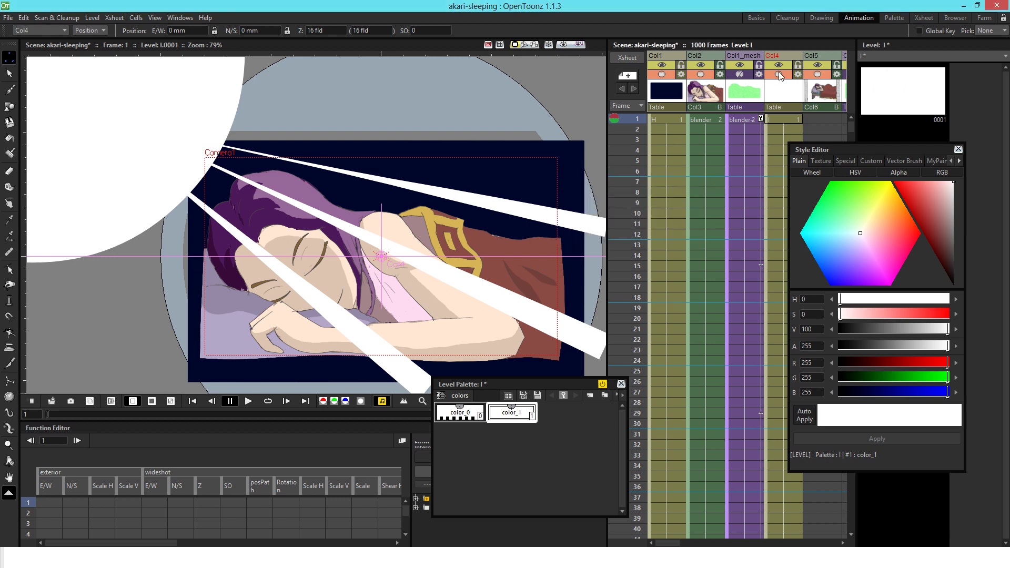
{"action": "left_click", "coordinate": [563, 46]}
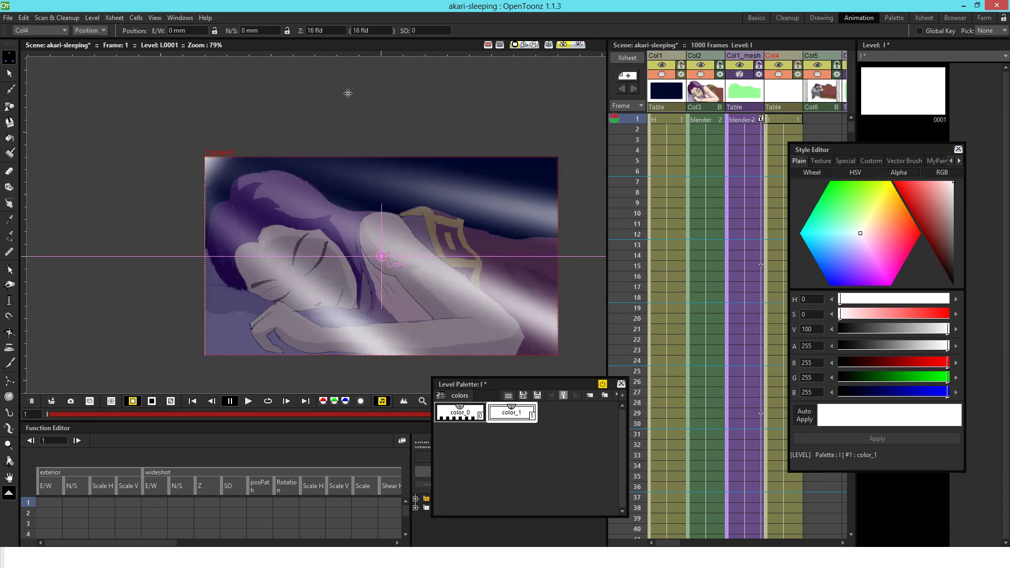
Shift the light-ray column up and left and check it in the rendered preview.
{"action": "left_click", "coordinate": [664, 55]}
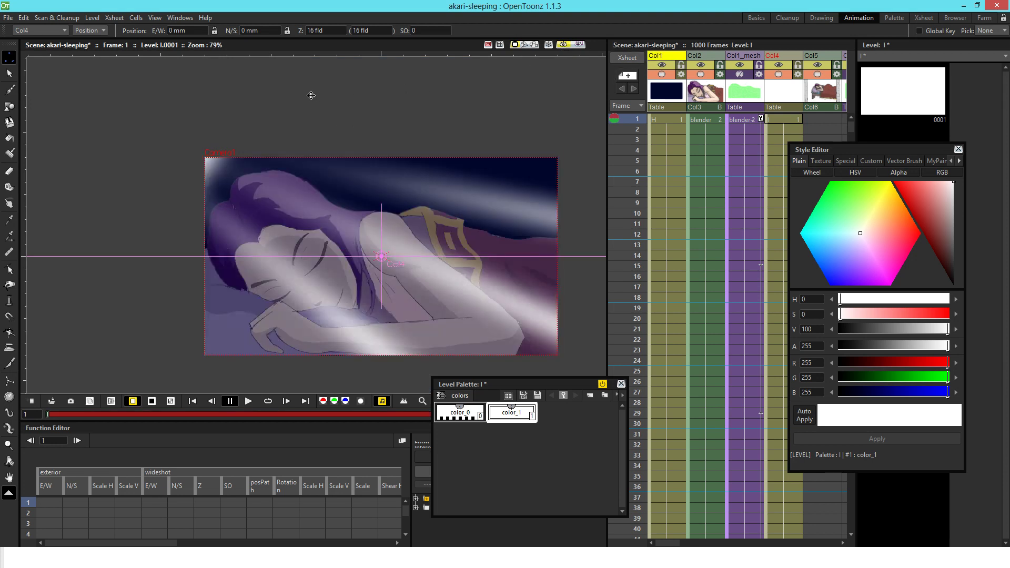
{"action": "left_click", "coordinate": [564, 45]}
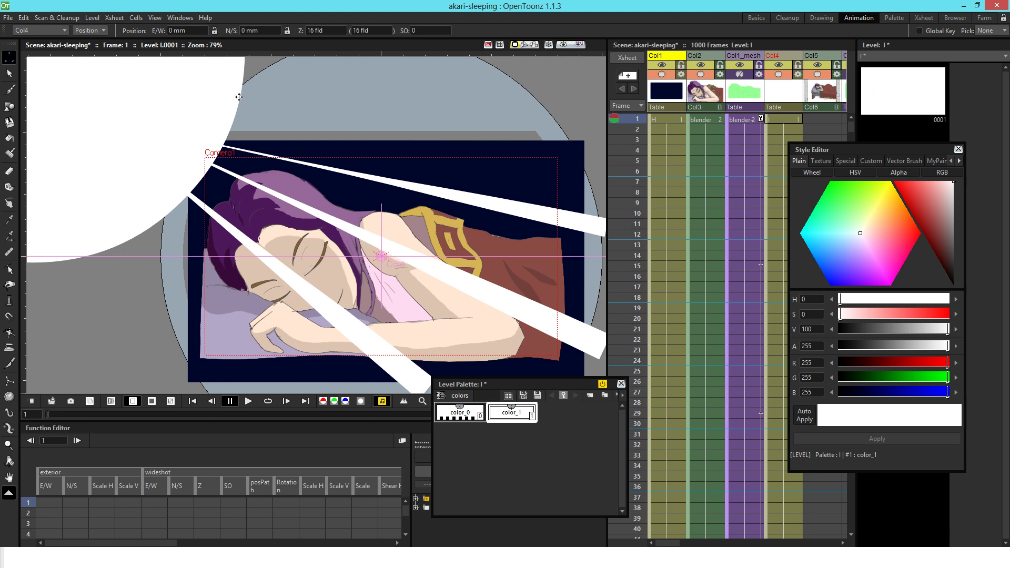
{"action": "mouse_move", "coordinate": [239, 97]}
{"action": "left_mouse_down"}
{"action": "mouse_move", "coordinate": [225, 79]}
{"action": "mouse_move", "coordinate": [228, 87]}
{"action": "left_mouse_up"}
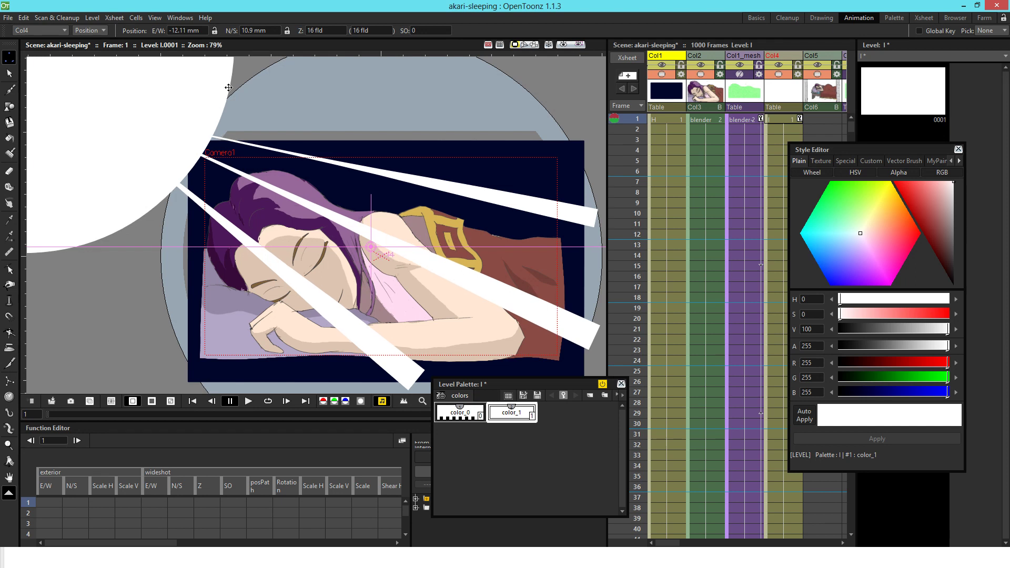
{"action": "left_click", "coordinate": [563, 44]}
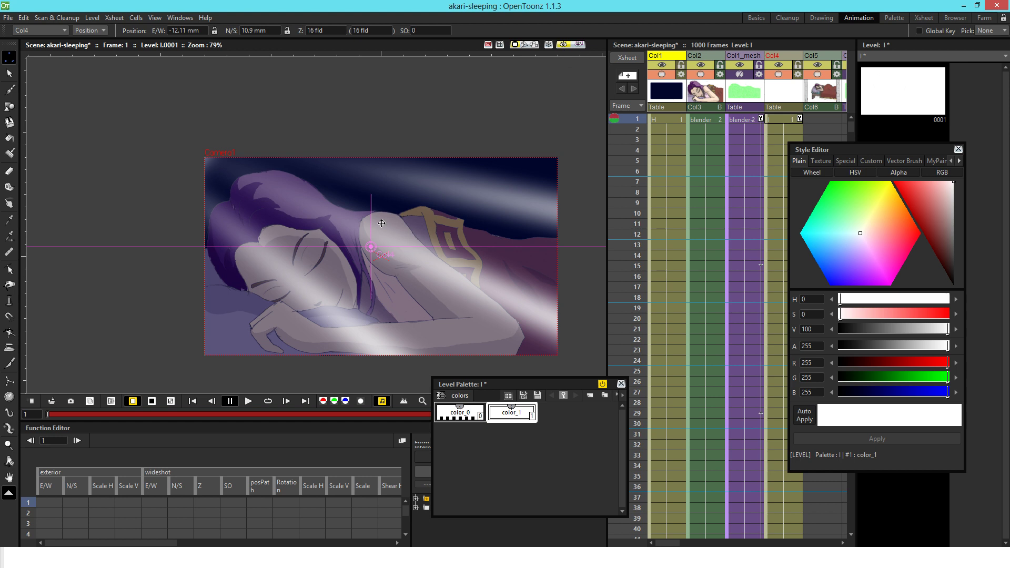
{"action": "left_click", "coordinate": [563, 44]}
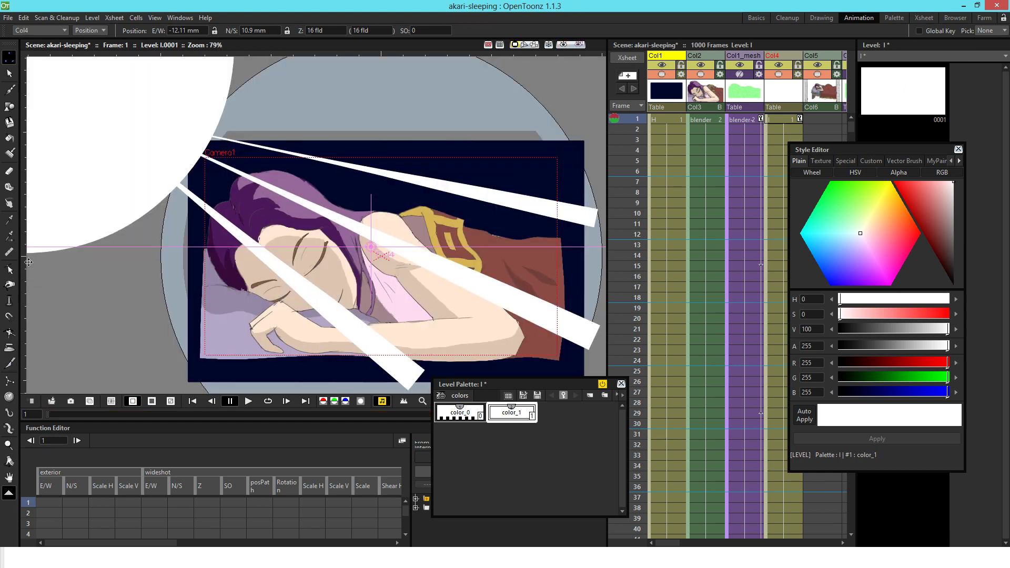
Widen the upper light ray and reposition the rays diagonally across the sleeping girl.
{"action": "left_click", "coordinate": [9, 301]}
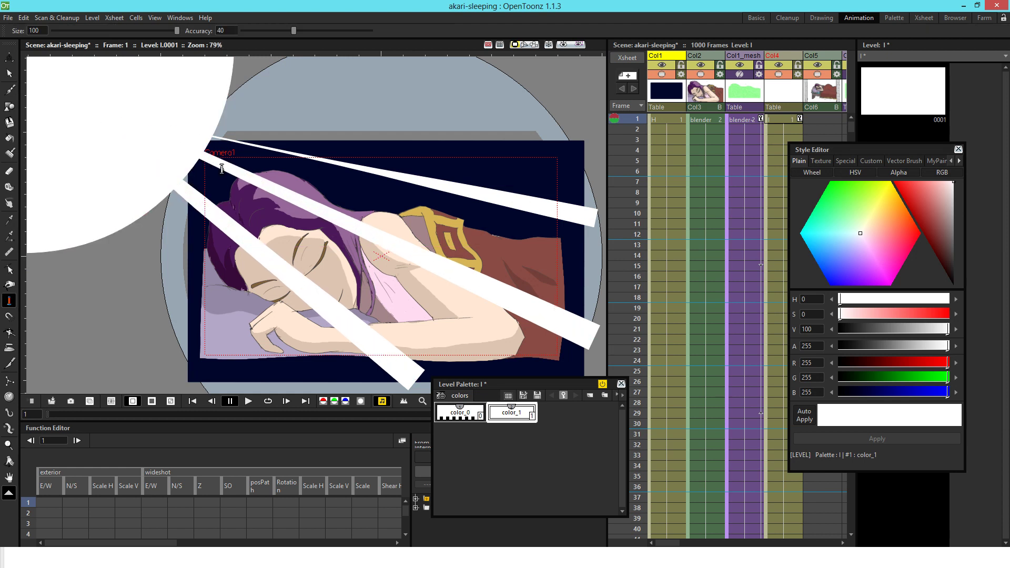
{"action": "left_click_drag", "start_coordinate": [250, 143], "coordinate": [255, 138]}
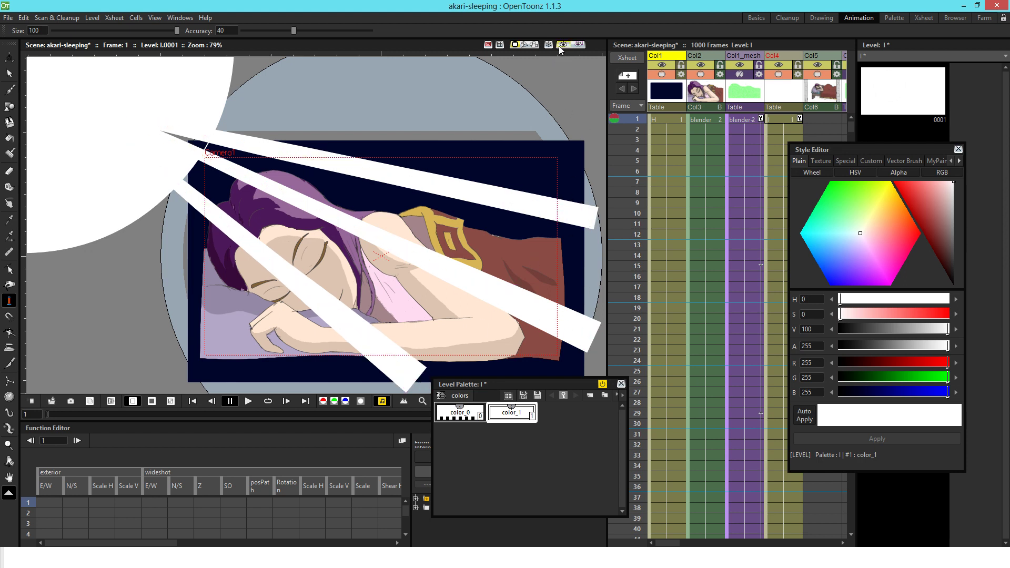
{"action": "left_click", "coordinate": [561, 45]}
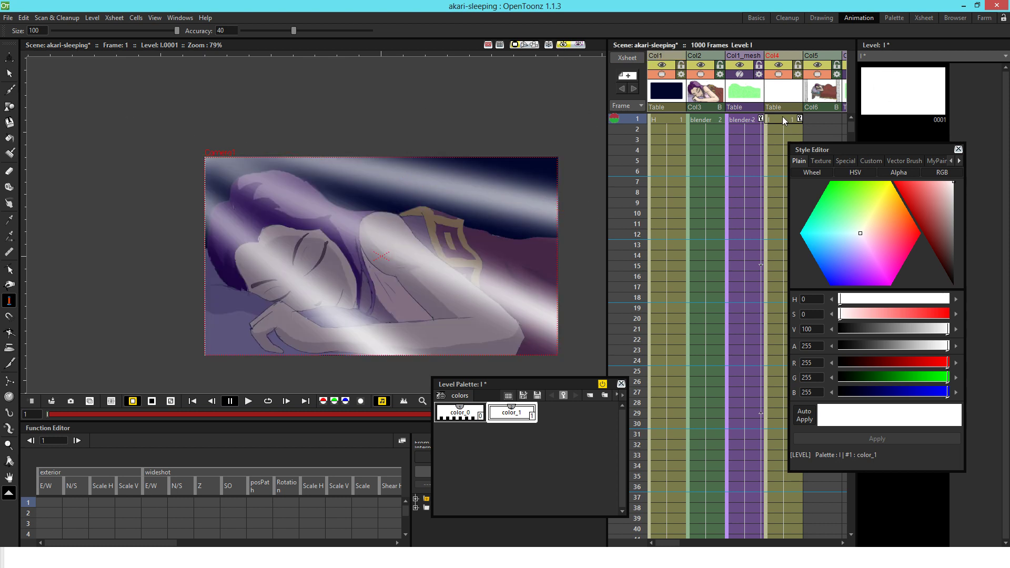
{"action": "left_click", "coordinate": [783, 120]}
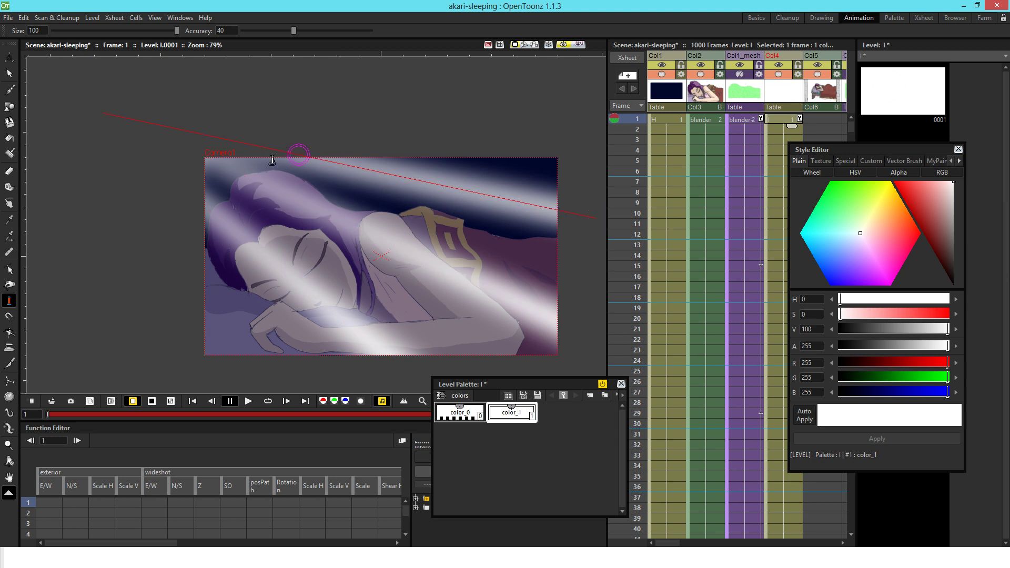
{"action": "left_click_drag", "start_coordinate": [303, 252], "coordinate": [488, 288]}
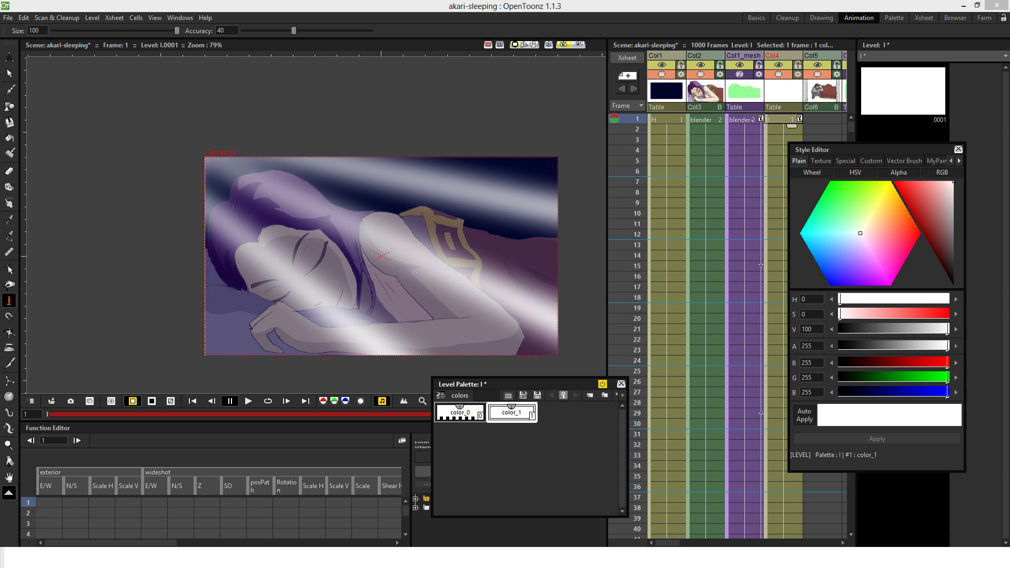
{"action": "key", "text": "alt+w"}
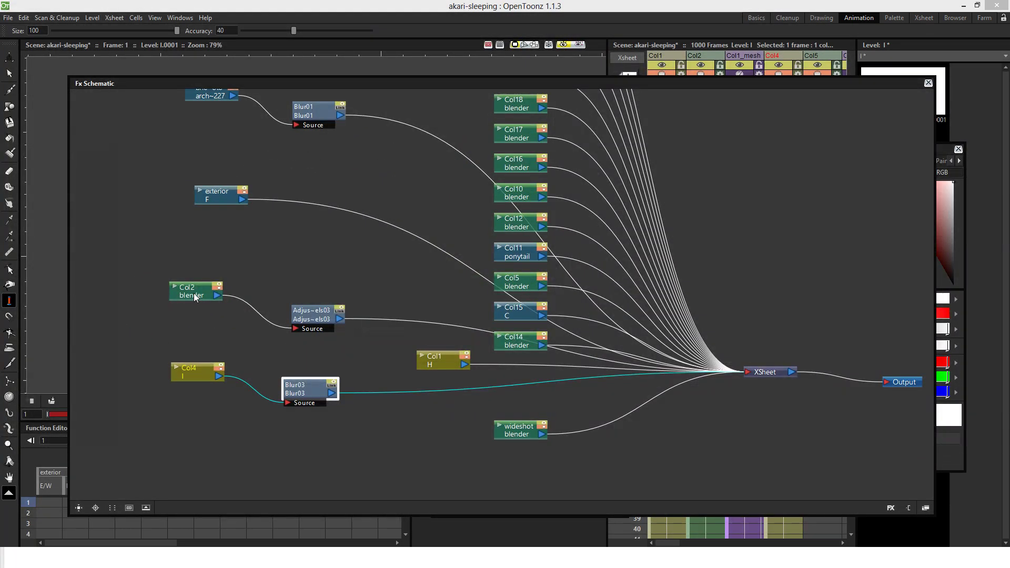
Rearrange the Col2, Col4, Adjust Levels and Blur03 nodes in the schematic.
{"action": "mouse_move", "coordinate": [194, 292]}
{"action": "left_mouse_down"}
{"action": "mouse_move", "coordinate": [178, 298]}
{"action": "mouse_move", "coordinate": [207, 295]}
{"action": "left_mouse_up"}
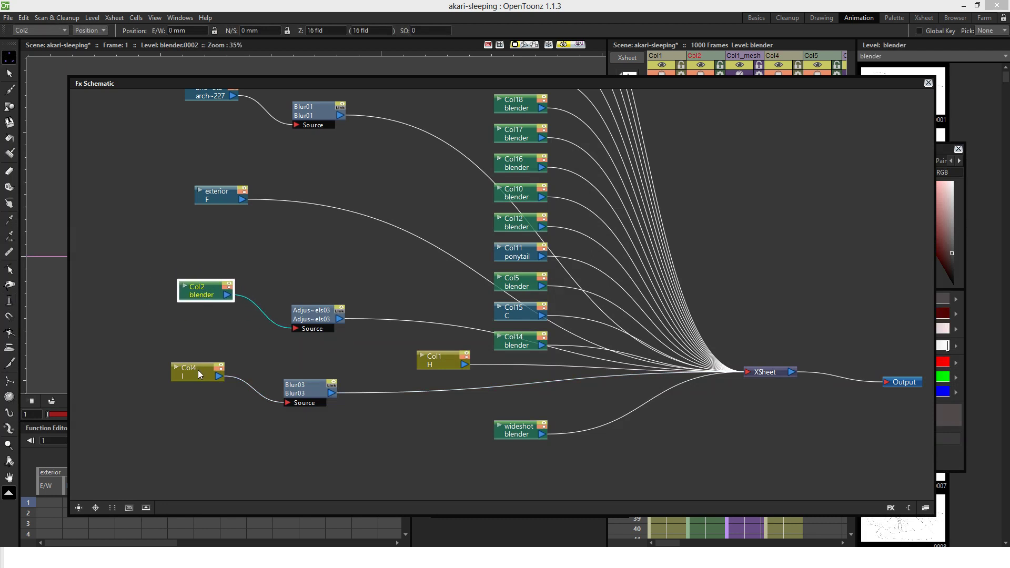
{"action": "mouse_move", "coordinate": [199, 370]}
{"action": "left_mouse_down"}
{"action": "mouse_move", "coordinate": [205, 362]}
{"action": "mouse_move", "coordinate": [188, 363]}
{"action": "left_mouse_up"}
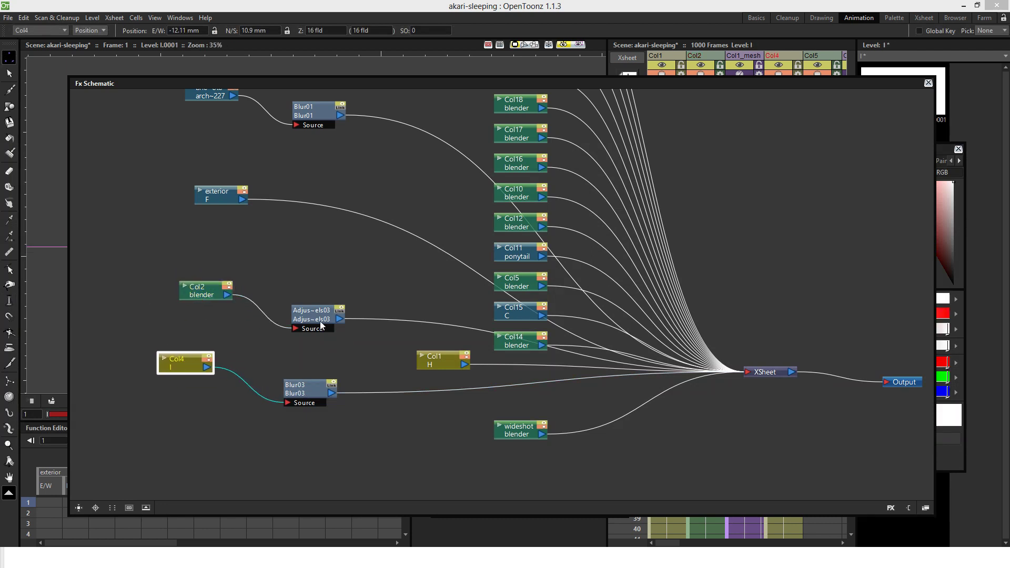
{"action": "left_click_drag", "start_coordinate": [324, 323], "coordinate": [279, 297]}
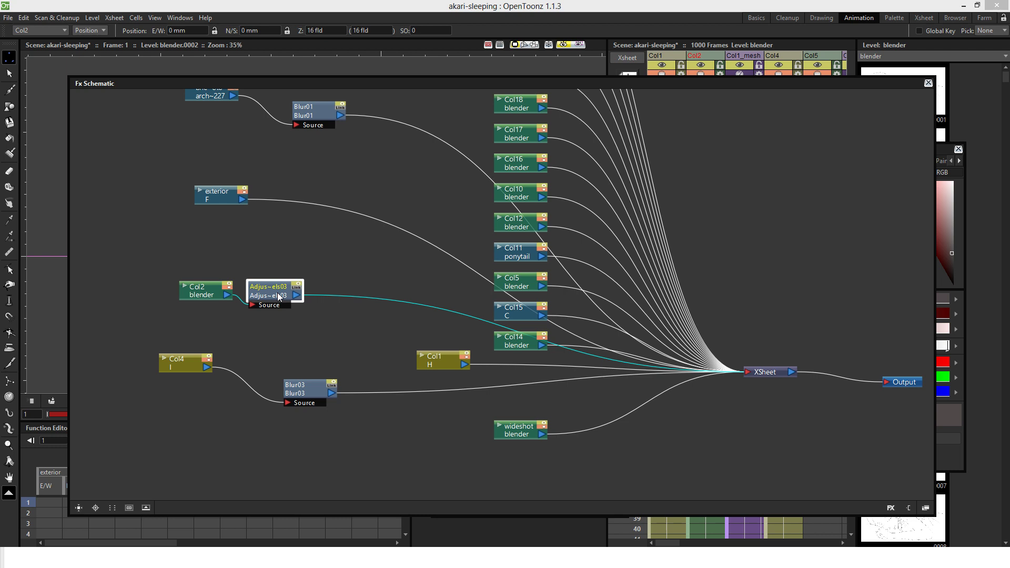
{"action": "left_click_drag", "start_coordinate": [294, 390], "coordinate": [267, 390]}
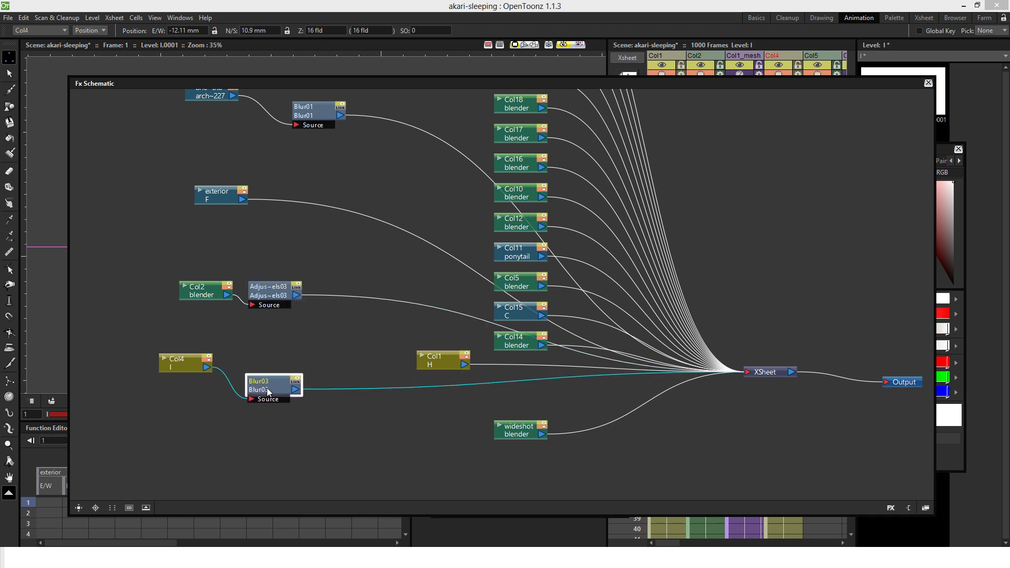
Insert an Overlay Ino after Blur03 and connect Adjust Levels03 to its Back input.
{"action": "right_click", "coordinate": [323, 389]}
{"action": "mouse_move", "coordinate": [342, 396]}
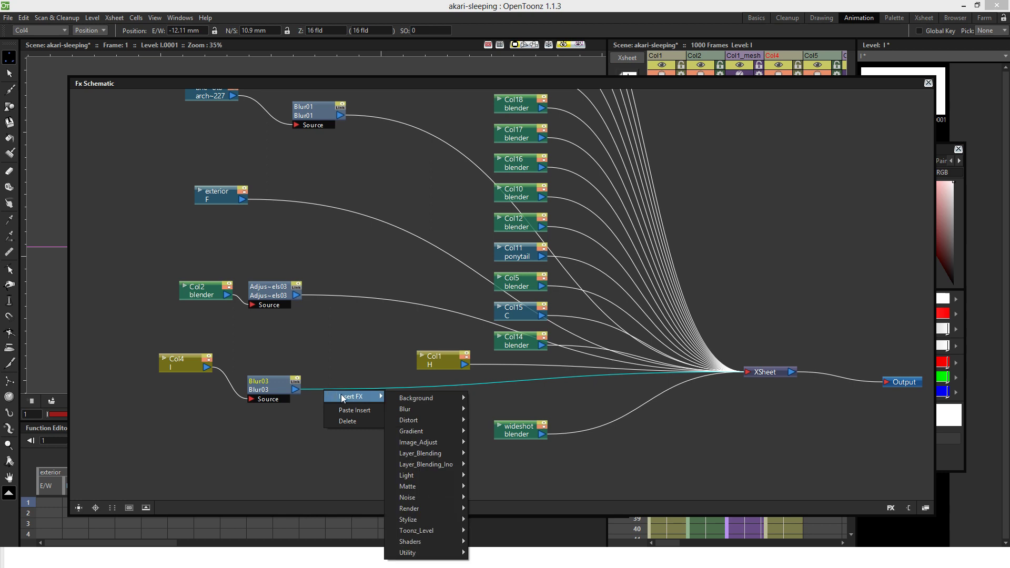
{"action": "mouse_move", "coordinate": [453, 465]}
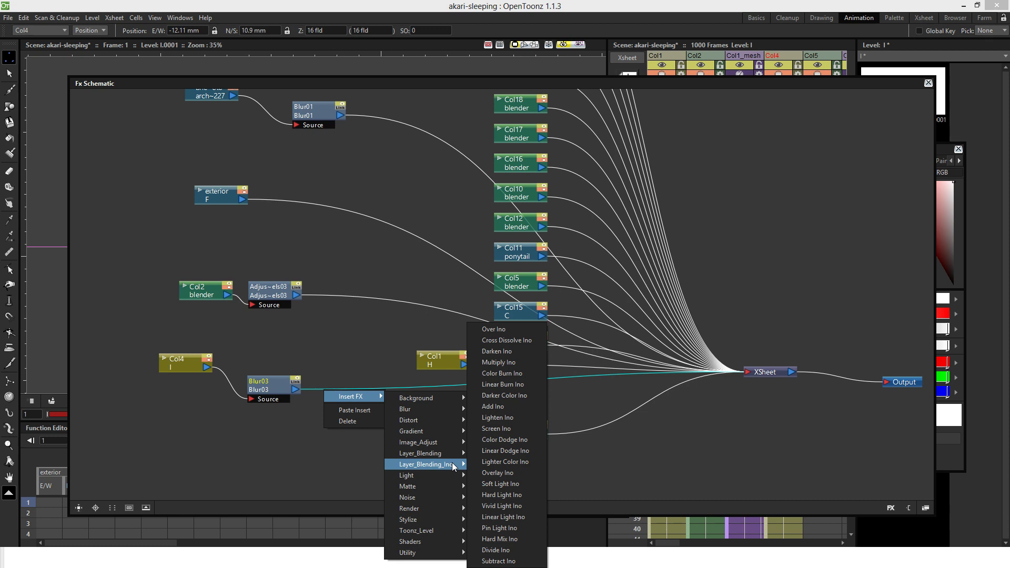
{"action": "left_click", "coordinate": [519, 473]}
{"action": "left_click_drag", "start_coordinate": [371, 387], "coordinate": [374, 329]}
{"action": "scroll", "coordinate": [390, 378], "scroll_direction": "up", "scroll_amount": 3}
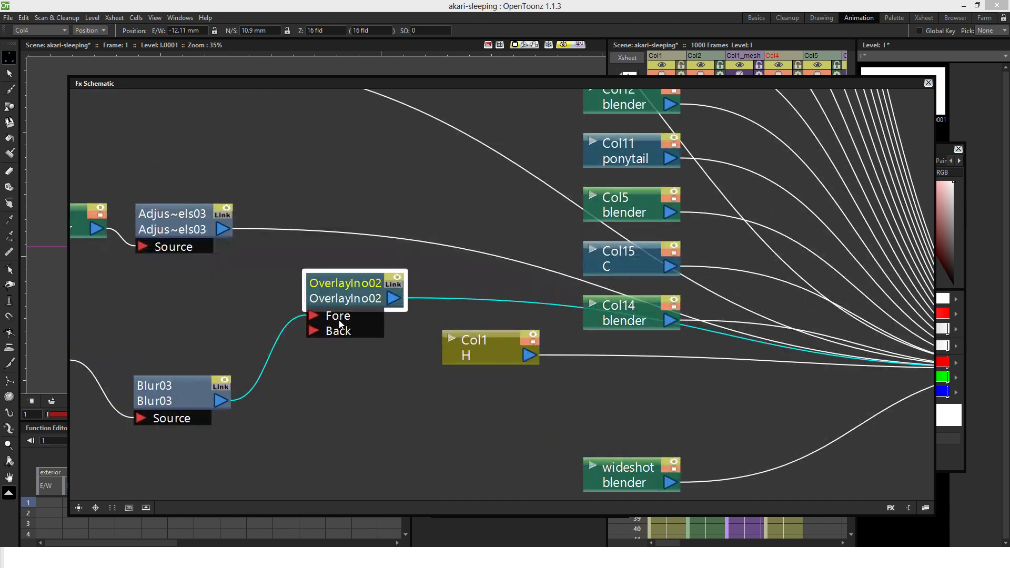
{"action": "left_click_drag", "start_coordinate": [223, 229], "coordinate": [312, 330]}
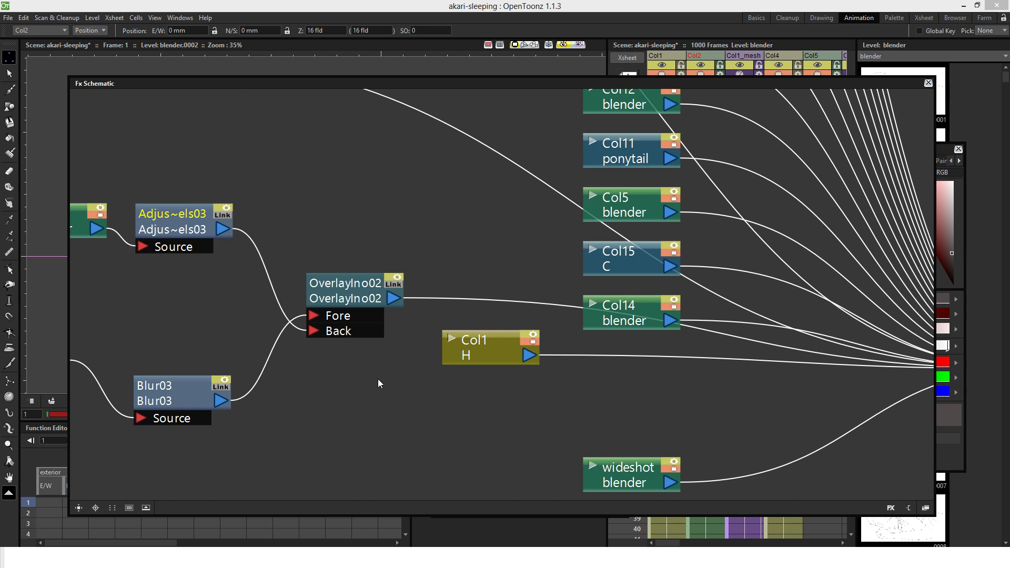
{"action": "scroll", "coordinate": [382, 378], "scroll_direction": "down", "scroll_amount": 4}
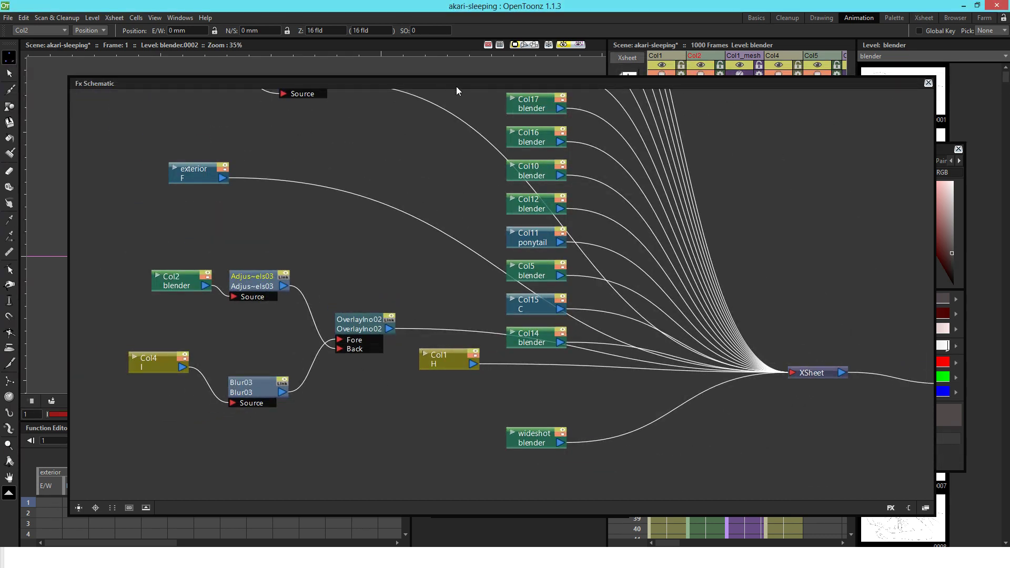
{"action": "left_click_drag", "start_coordinate": [476, 83], "coordinate": [284, 0]}
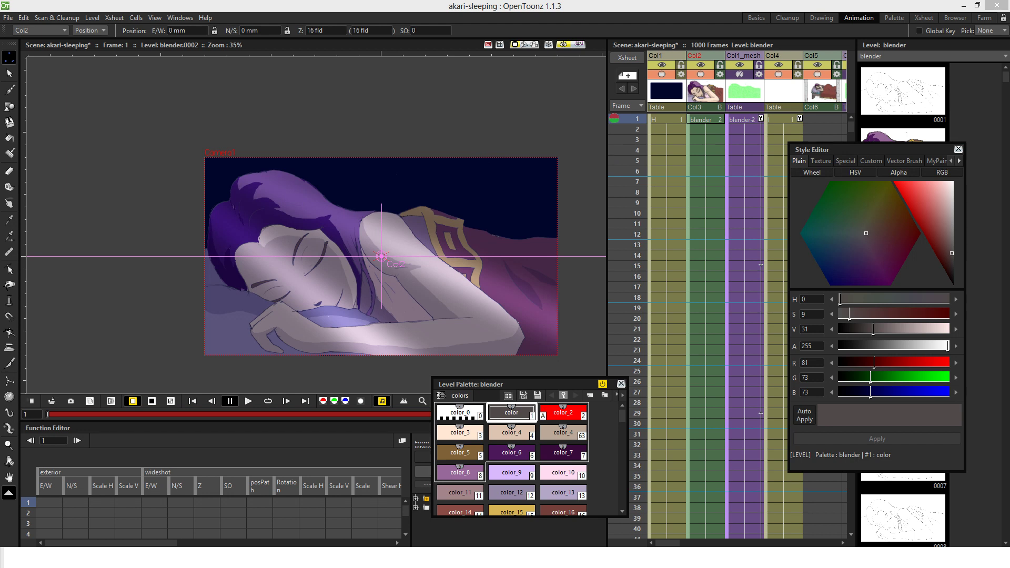
Make Col4, then Col2, the current column in the Xsheet.
{"action": "left_click", "coordinate": [774, 55]}
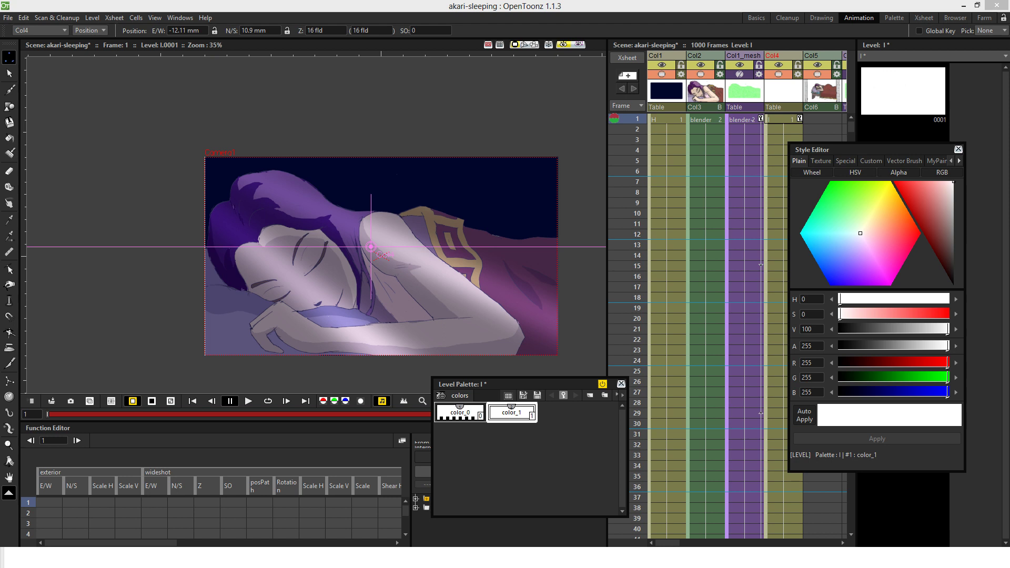
{"action": "left_click", "coordinate": [694, 56]}
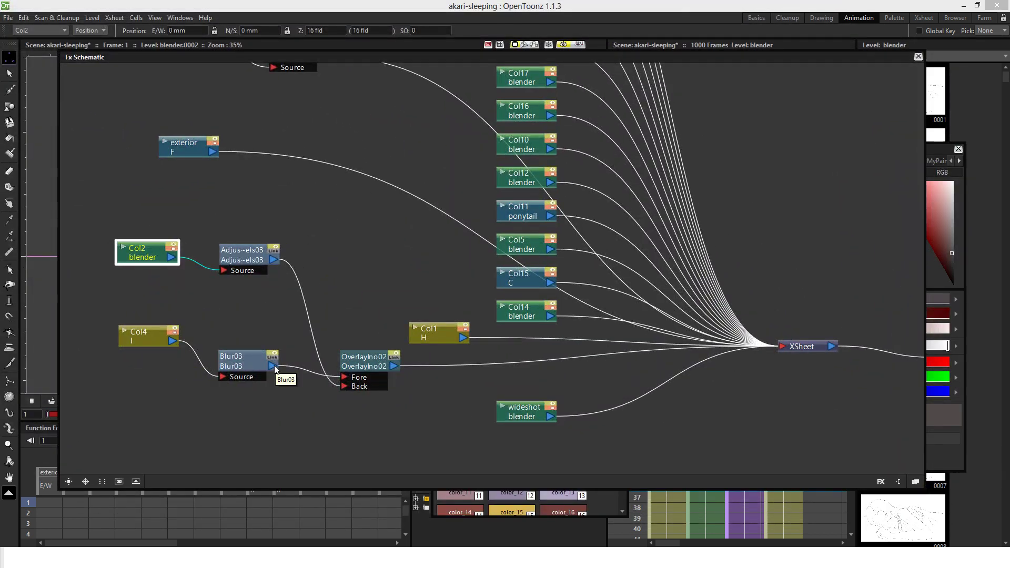
Link Blur03's output straight to the XSheet node and move Blur03 lower in the graph.
{"action": "left_click_drag", "start_coordinate": [274, 366], "coordinate": [789, 350]}
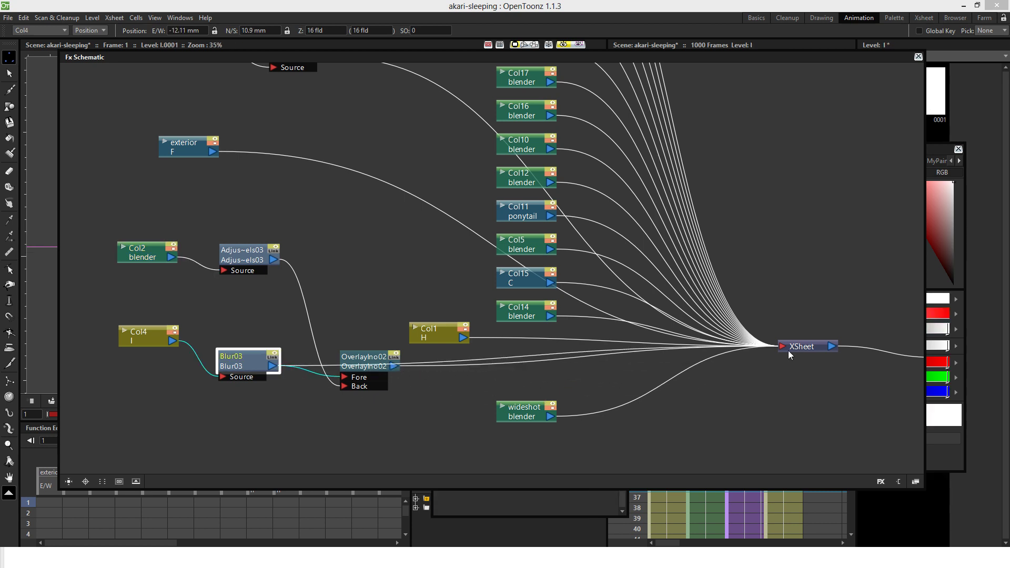
{"action": "left_click", "coordinate": [311, 406]}
{"action": "left_click_drag", "start_coordinate": [246, 360], "coordinate": [261, 406]}
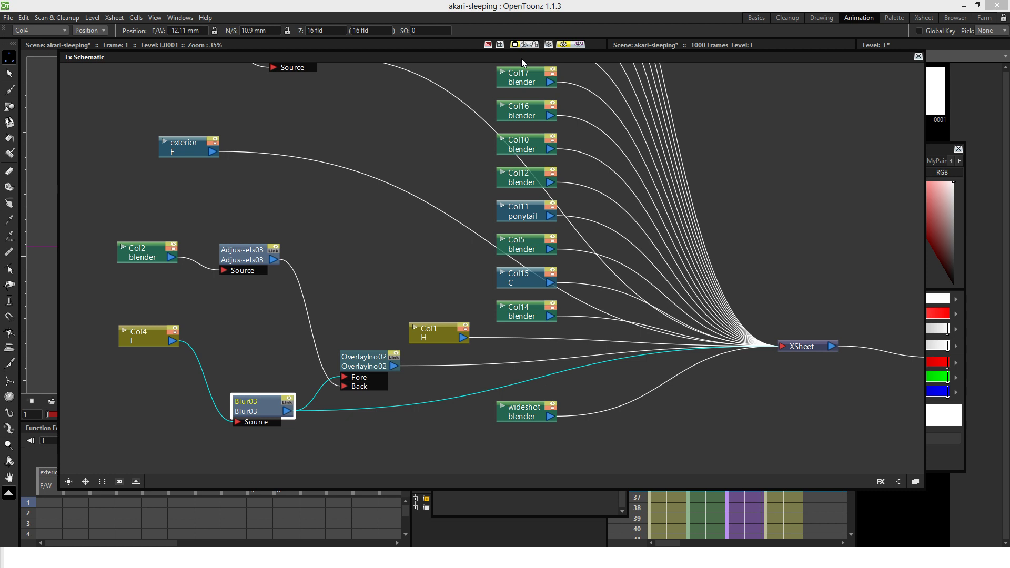
{"action": "left_click_drag", "start_coordinate": [522, 58], "coordinate": [543, 73]}
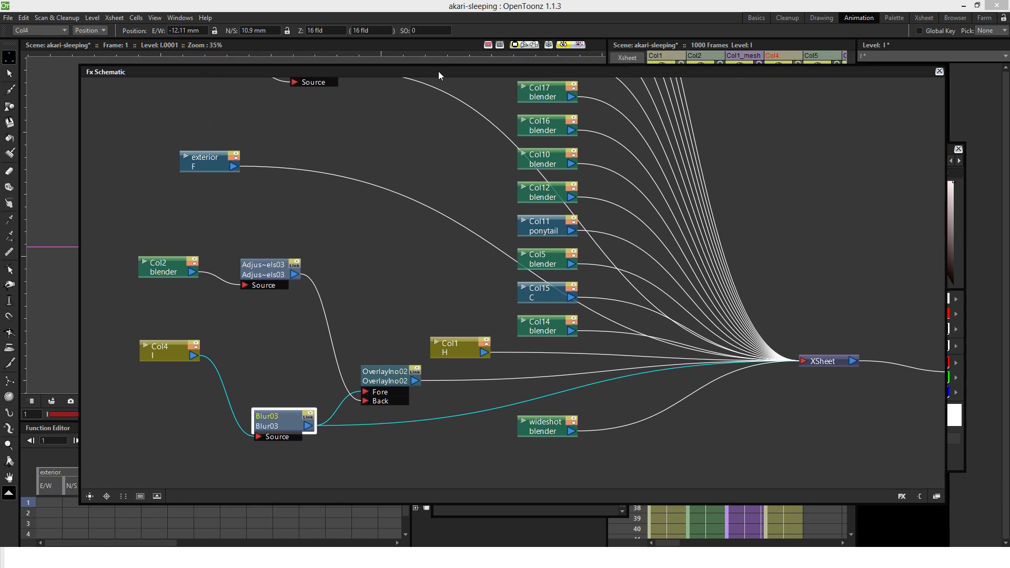
{"action": "left_click_drag", "start_coordinate": [438, 71], "coordinate": [174, 67]}
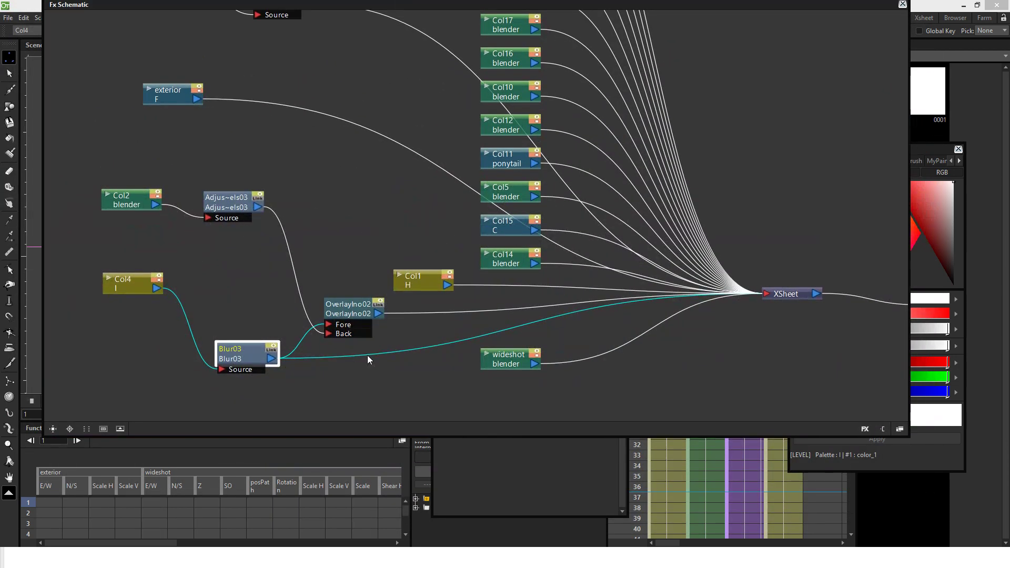
Insert an Adjust Levels effect on Blur03's XSheet link and position the new AdjustLevels04 node.
{"action": "left_click", "coordinate": [367, 356]}
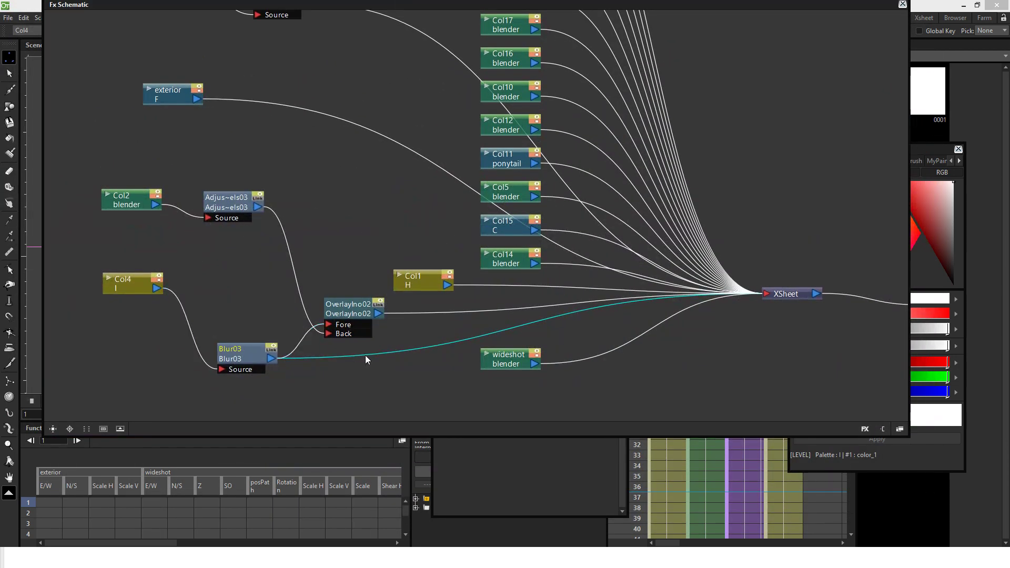
{"action": "right_click", "coordinate": [366, 357]}
{"action": "mouse_move", "coordinate": [377, 363]}
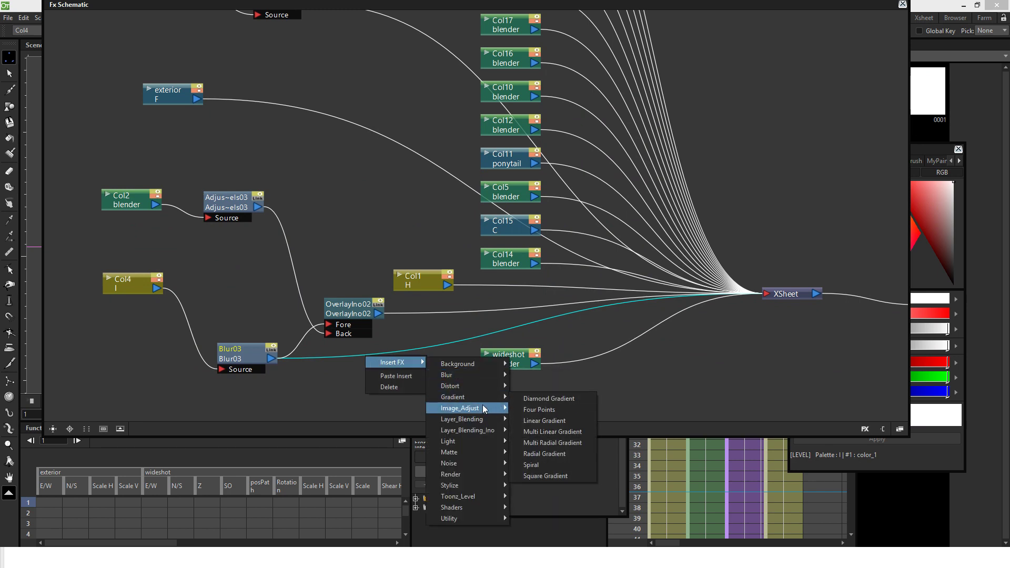
{"action": "mouse_move", "coordinate": [485, 408]}
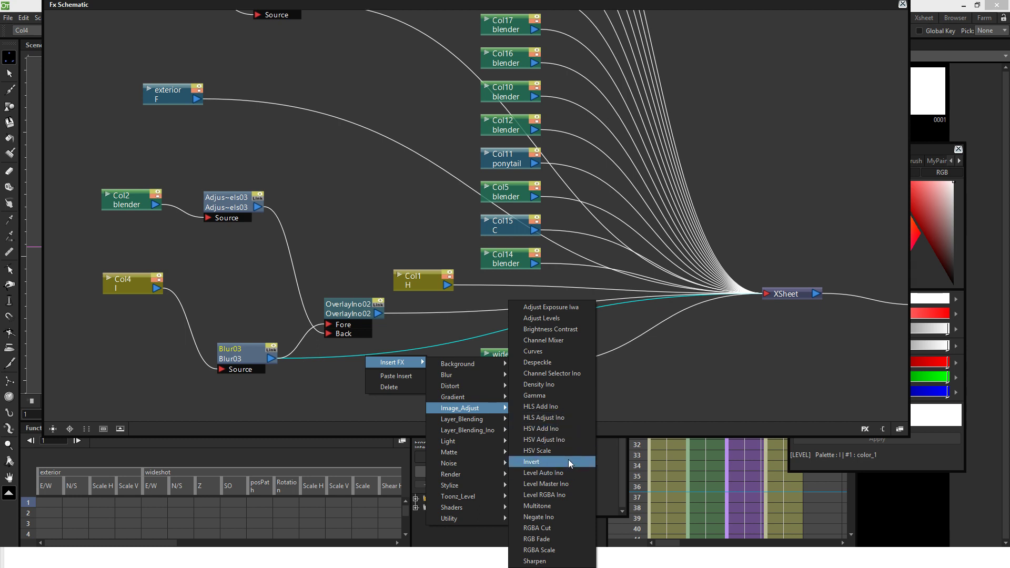
{"action": "left_click", "coordinate": [561, 318]}
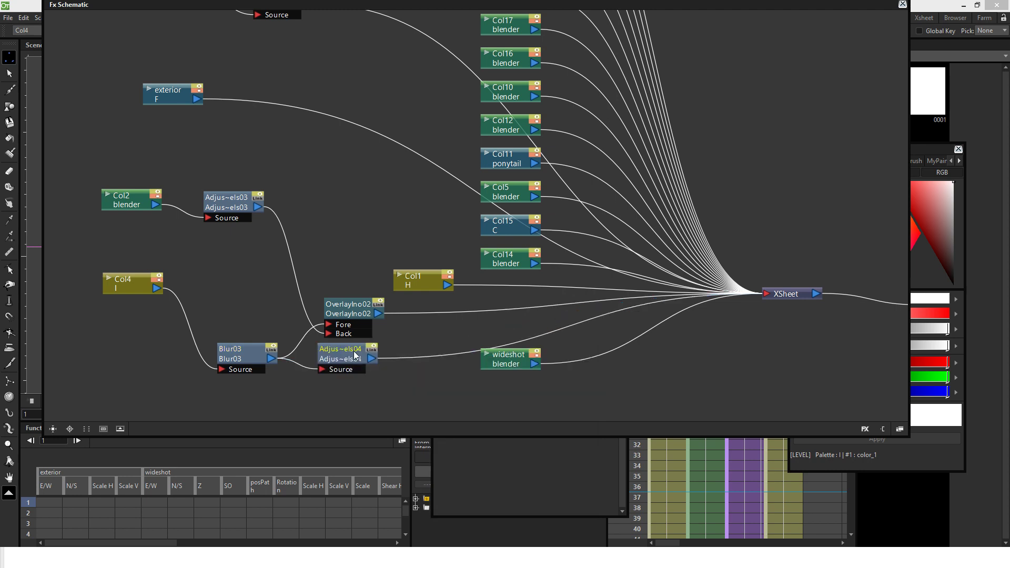
{"action": "left_click_drag", "start_coordinate": [355, 355], "coordinate": [363, 371]}
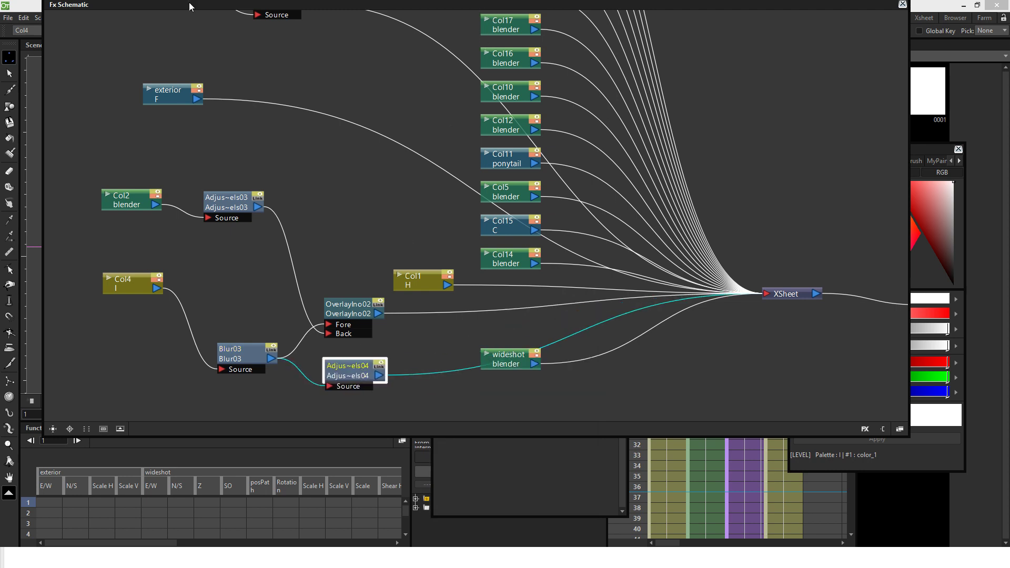
{"action": "left_click_drag", "start_coordinate": [174, 5], "coordinate": [237, 133]}
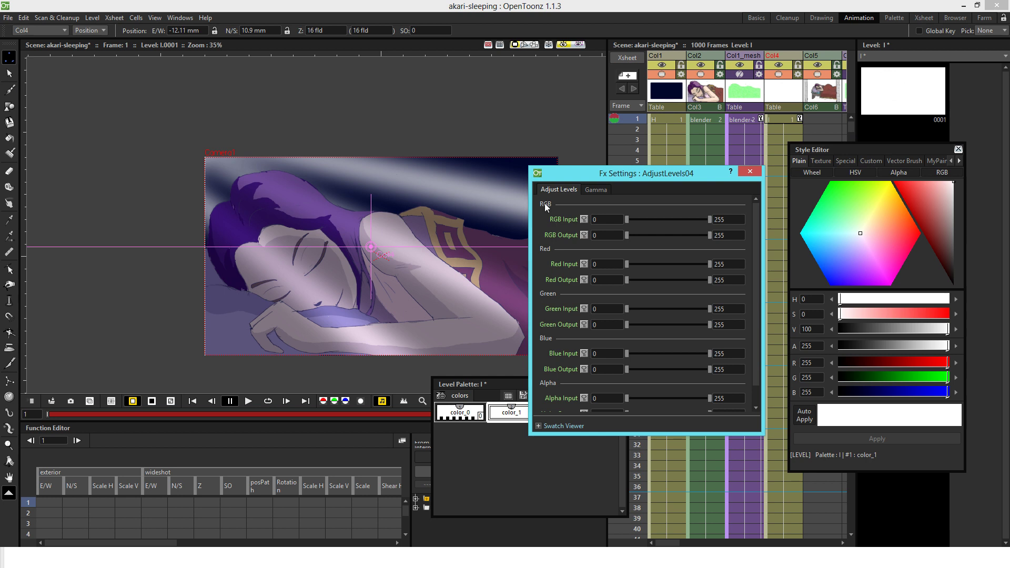
Set AdjustLevels04's RGB Output maximum to about 83.3 and close its settings.
{"action": "left_click_drag", "start_coordinate": [711, 235], "coordinate": [626, 237]}
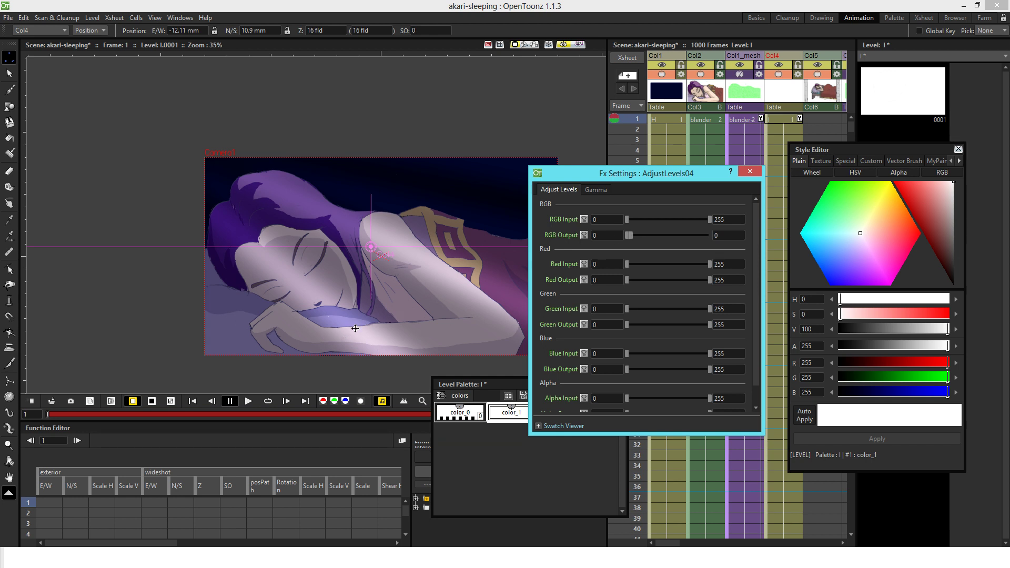
{"action": "left_click_drag", "start_coordinate": [633, 234], "coordinate": [639, 235]}
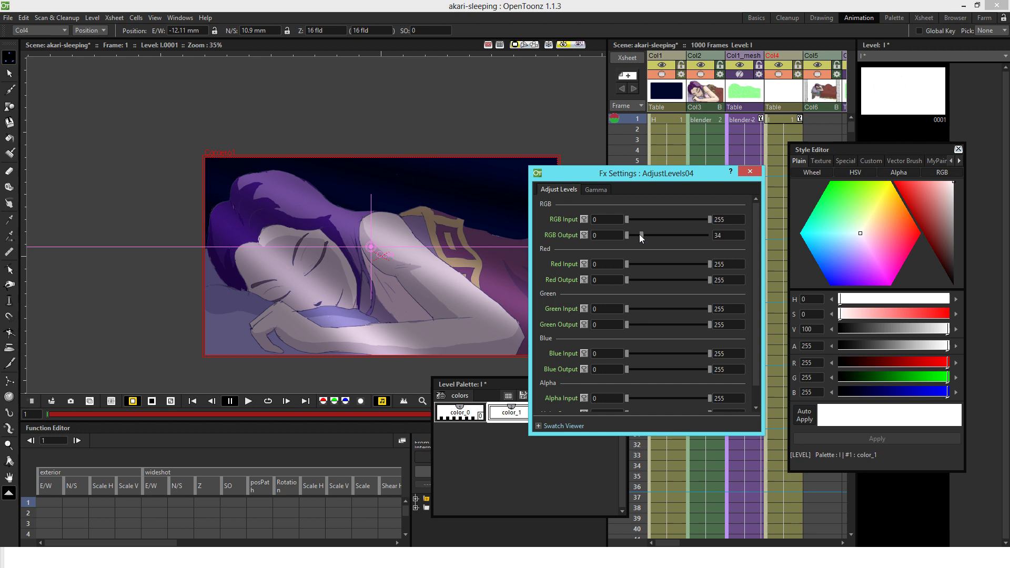
{"action": "left_click_drag", "start_coordinate": [641, 235], "coordinate": [657, 234]}
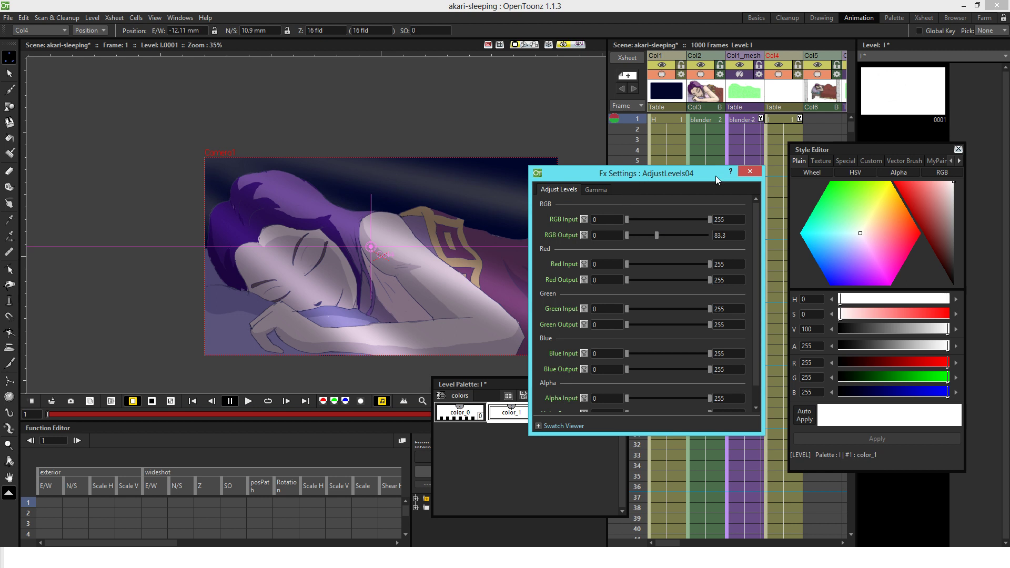
{"action": "left_click", "coordinate": [750, 172]}
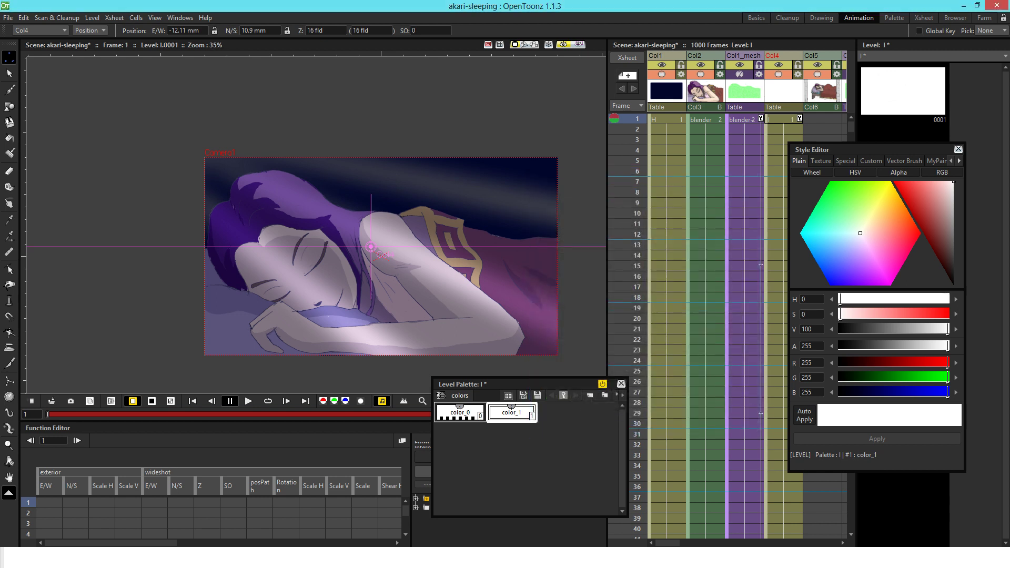
In the FX schematic, rearrange the Overlay, Blur03 and Adjust Levels nodes, placing Adjust Levels below Blur03.
{"action": "key", "text": "F8"}
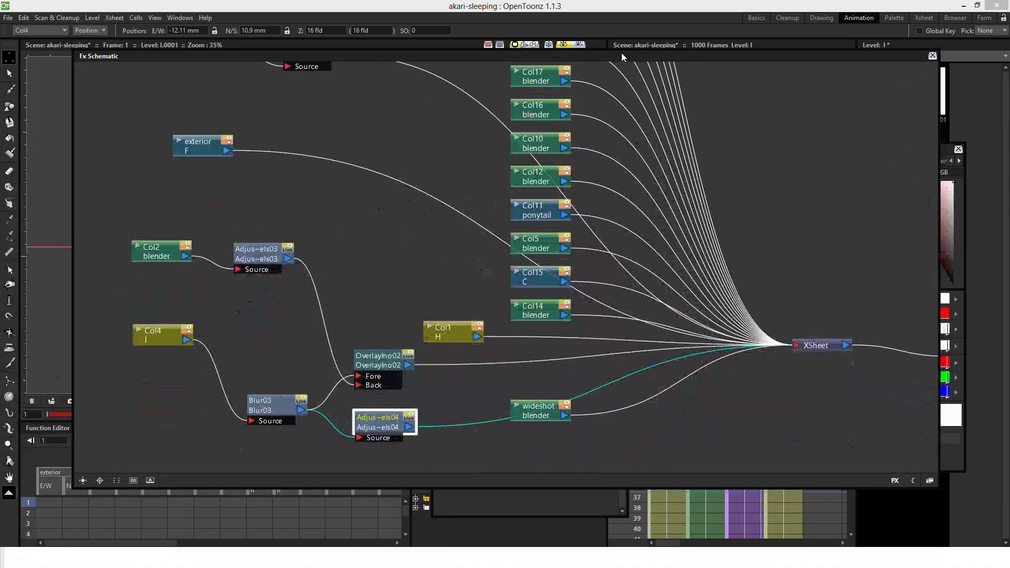
{"action": "left_click_drag", "start_coordinate": [621, 52], "coordinate": [617, 49]}
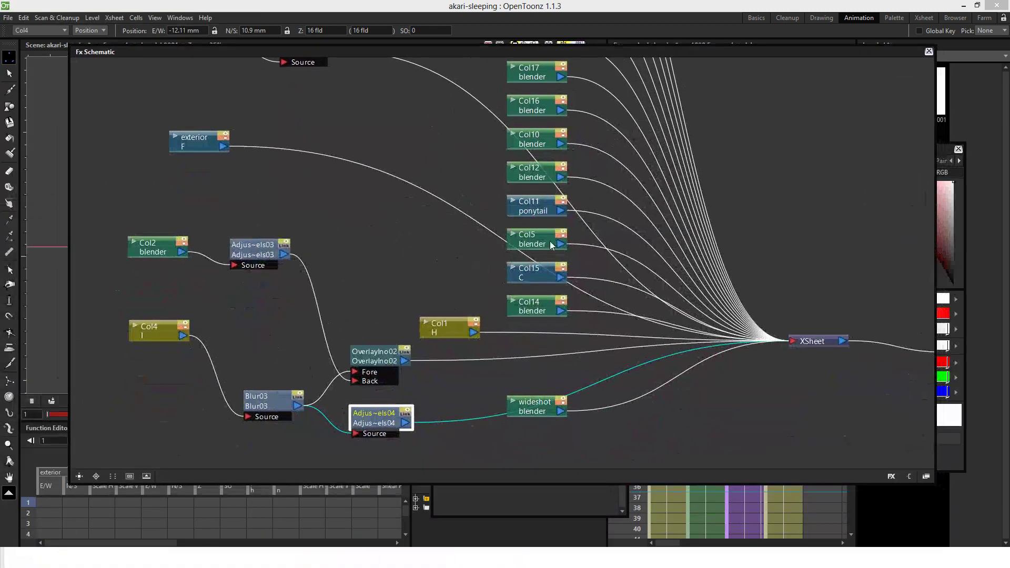
{"action": "left_click", "coordinate": [381, 351]}
{"action": "left_click_drag", "start_coordinate": [380, 351], "coordinate": [389, 363]}
{"action": "left_click_drag", "start_coordinate": [279, 403], "coordinate": [264, 387]}
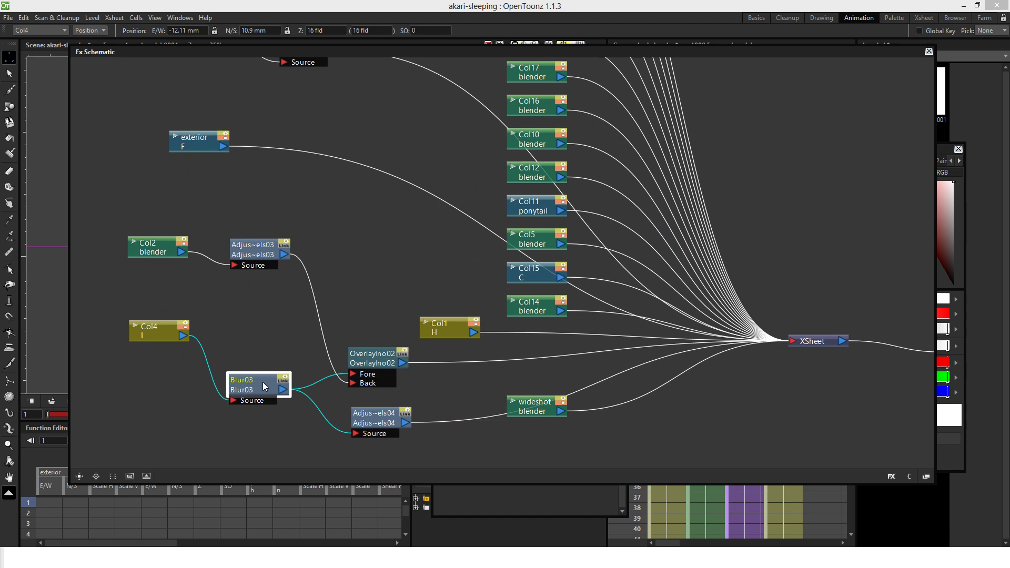
{"action": "left_click_drag", "start_coordinate": [370, 423], "coordinate": [351, 423]}
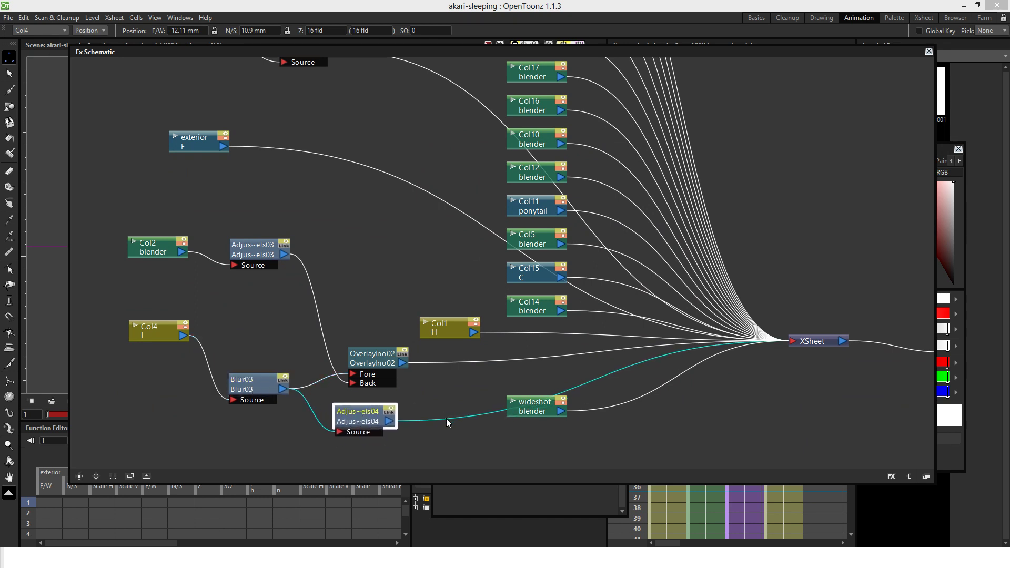
{"action": "left_click_drag", "start_coordinate": [376, 416], "coordinate": [363, 417]}
{"action": "left_click", "coordinate": [413, 424]}
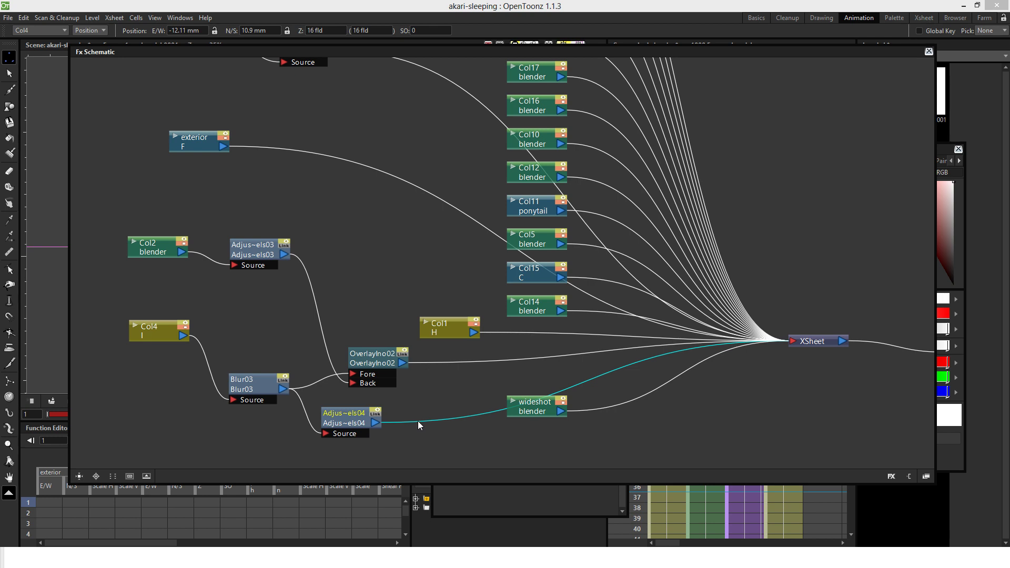
{"action": "left_click_drag", "start_coordinate": [354, 420], "coordinate": [374, 416]}
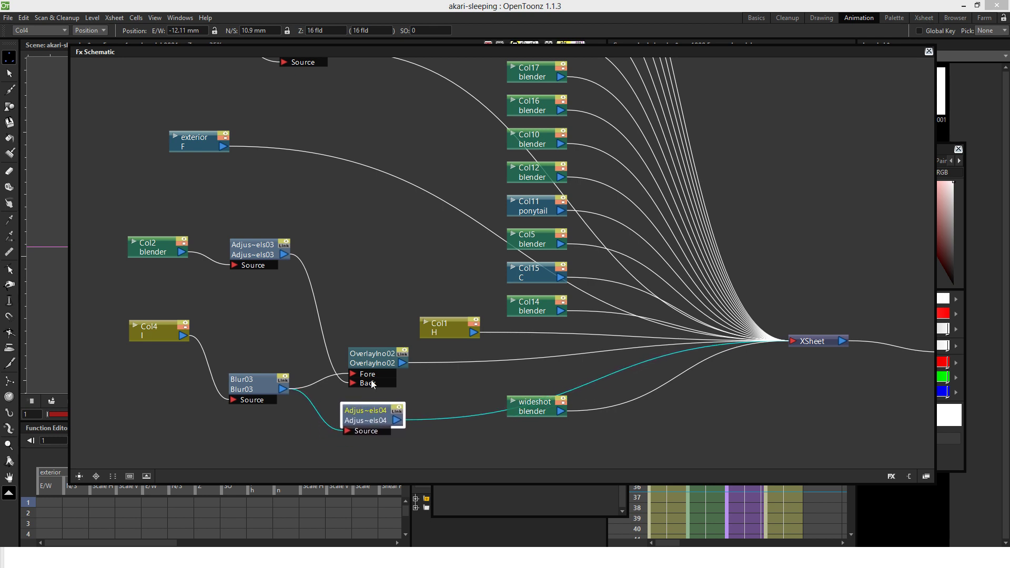
{"action": "left_click_drag", "start_coordinate": [374, 363], "coordinate": [366, 361]}
{"action": "left_click_drag", "start_coordinate": [252, 382], "coordinate": [247, 370]}
{"action": "left_click_drag", "start_coordinate": [363, 354], "coordinate": [356, 352]}
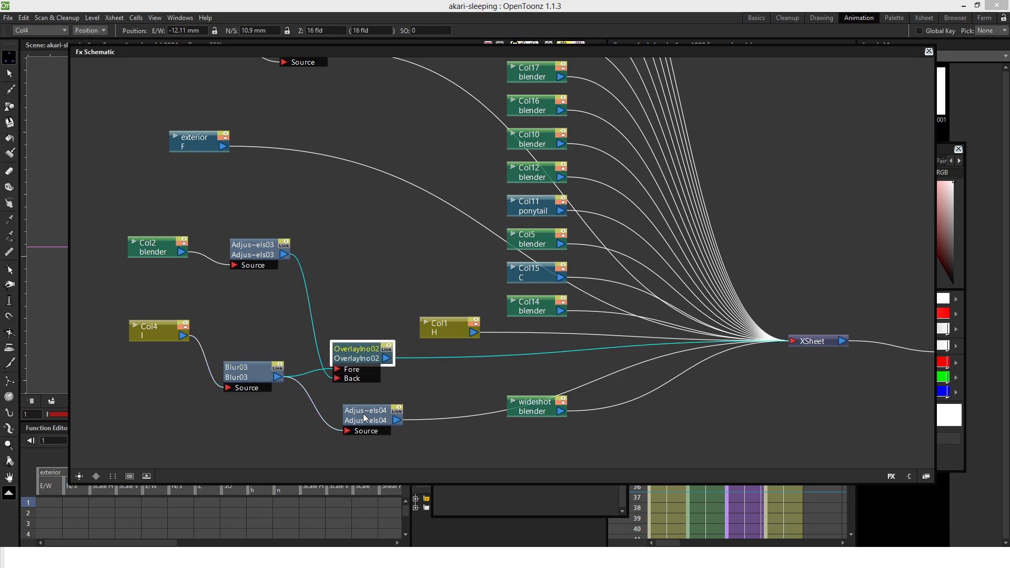
{"action": "left_click_drag", "start_coordinate": [365, 418], "coordinate": [361, 411]}
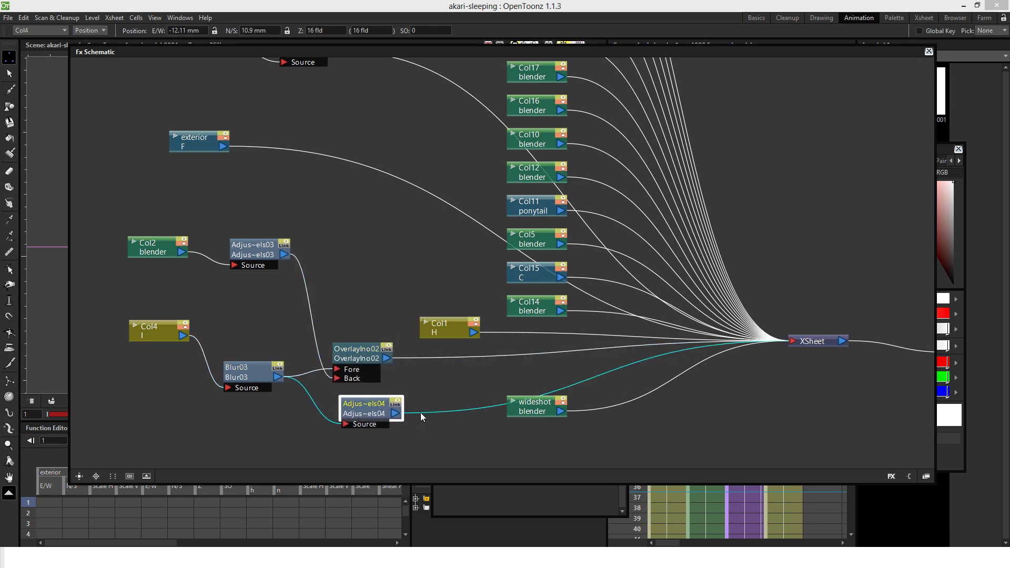
Insert a Blur effect on the link from AdjustLevels04 into wideshot.
{"action": "left_click", "coordinate": [421, 414]}
{"action": "right_click", "coordinate": [423, 412]}
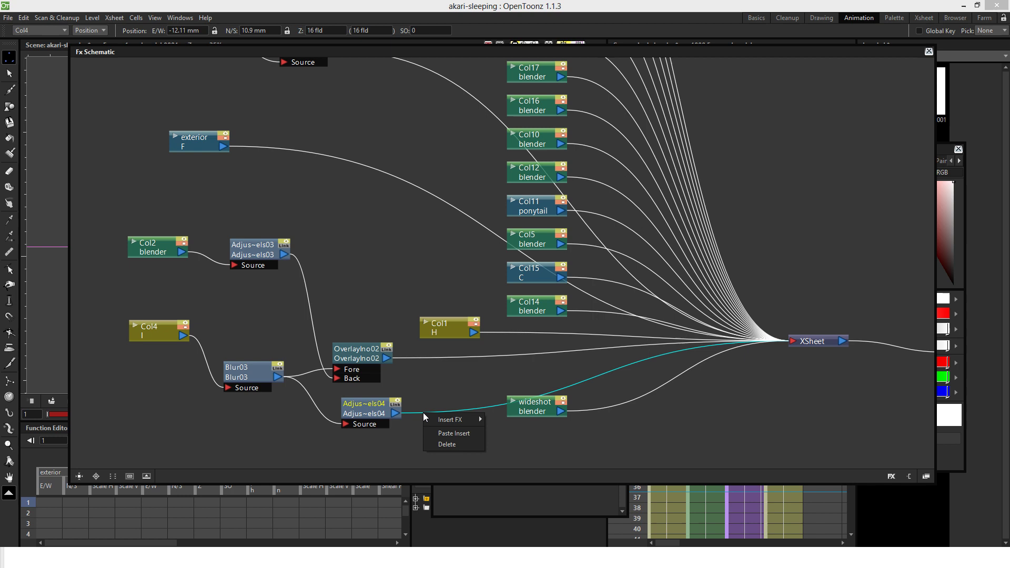
{"action": "mouse_move", "coordinate": [446, 420]}
{"action": "mouse_move", "coordinate": [505, 418]}
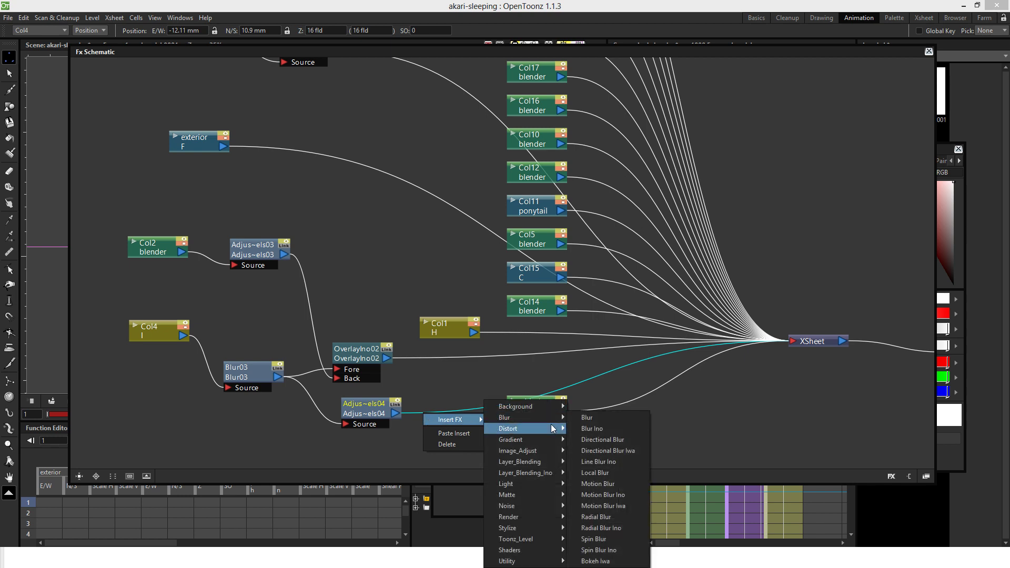
{"action": "left_click", "coordinate": [601, 422]}
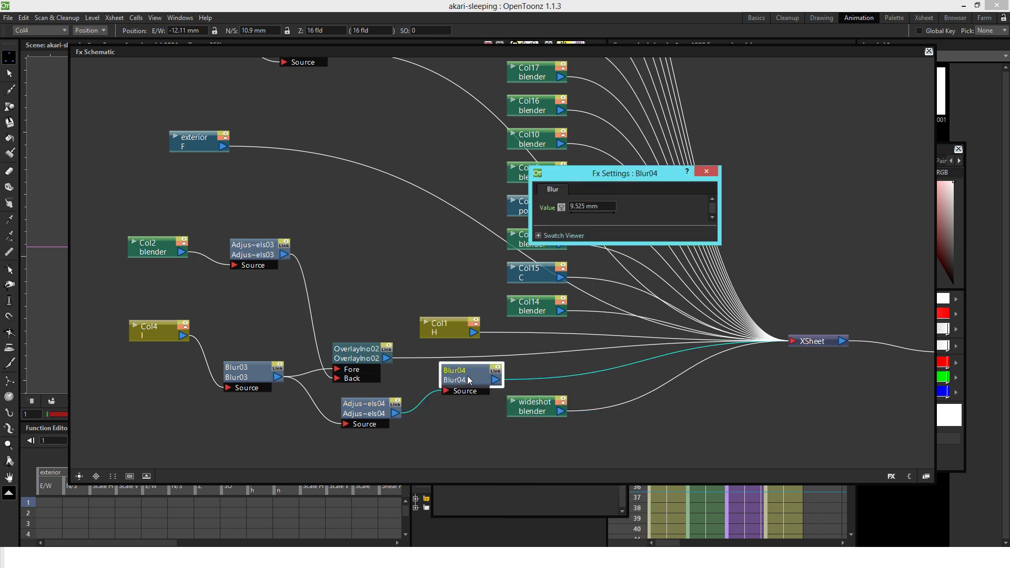
Set Blur04's value to 20 mm, then close its settings and the FX schematic.
{"action": "left_click", "coordinate": [607, 205]}
{"action": "type", "text": "20"}
{"action": "key", "text": "Return"}
{"action": "left_click", "coordinate": [706, 171]}
{"action": "left_click", "coordinate": [929, 51]}
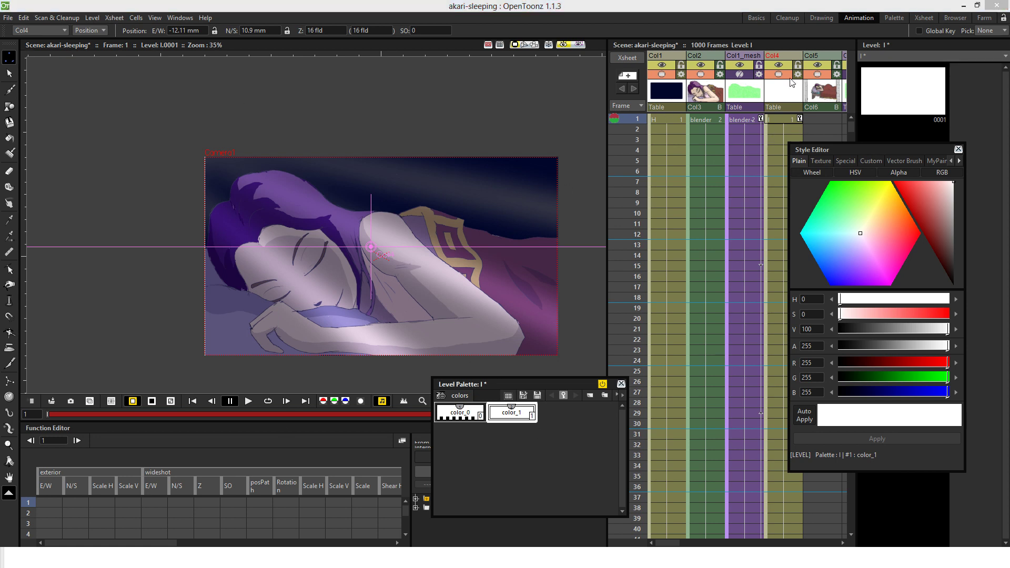
Toggle the rendered preview to check the blurred glow, and recentre the camera frame.
{"action": "left_click", "coordinate": [562, 45]}
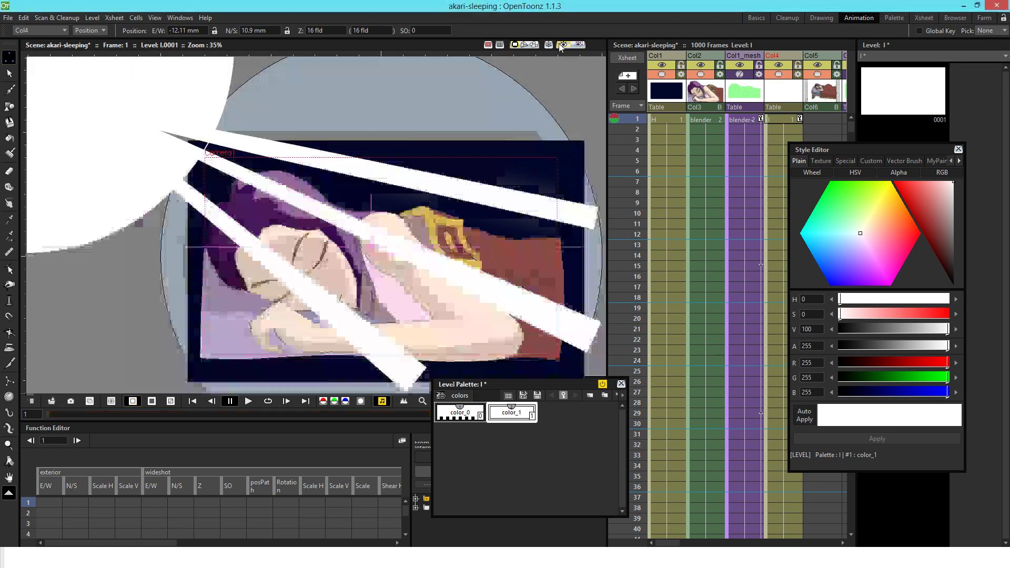
{"action": "left_click", "coordinate": [562, 45]}
{"action": "left_click", "coordinate": [562, 45]}
{"action": "left_click", "coordinate": [561, 46]}
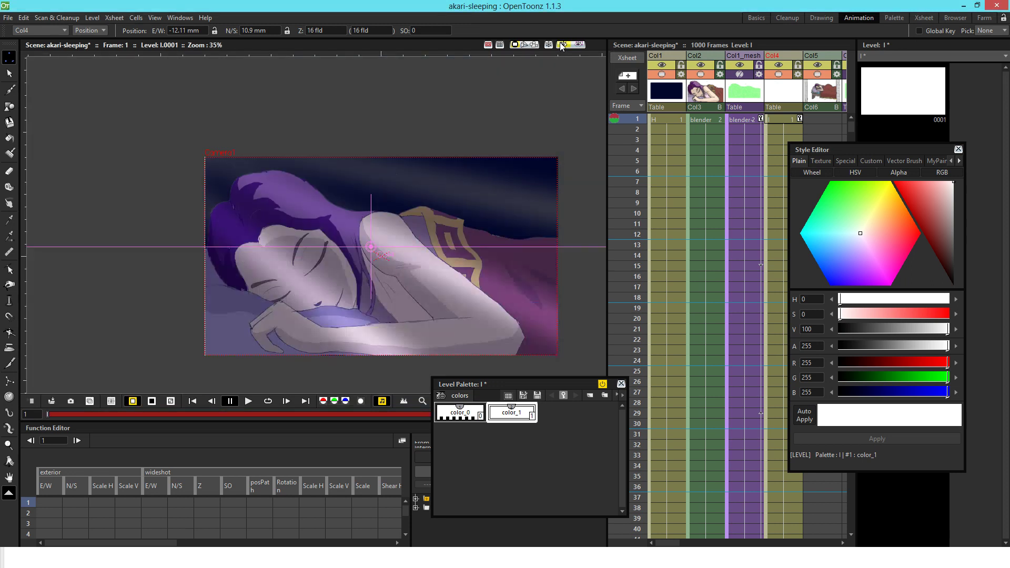
{"action": "left_click_drag", "start_coordinate": [399, 217], "coordinate": [358, 193]}
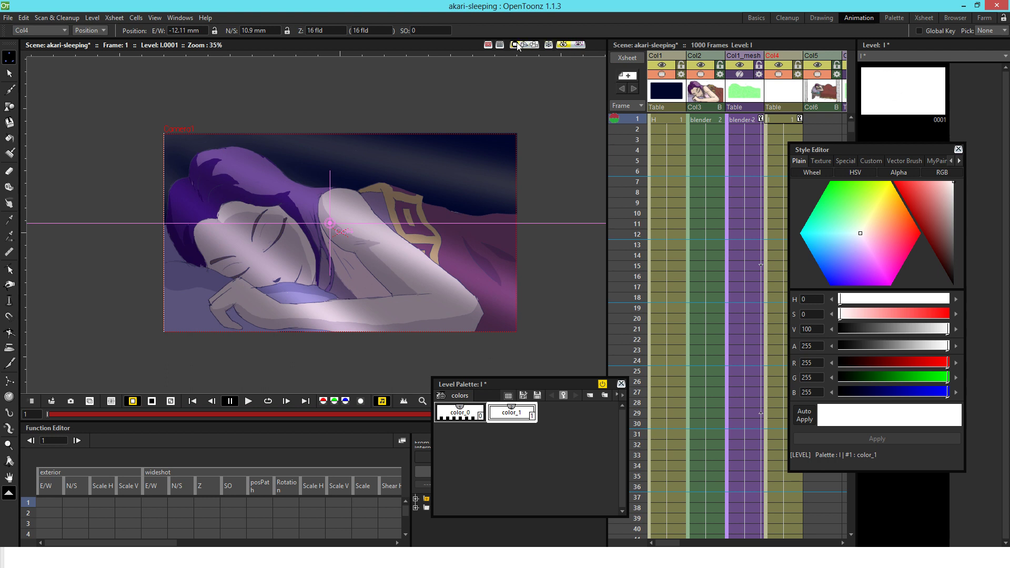
{"action": "left_click", "coordinate": [533, 47]}
{"action": "scroll", "coordinate": [470, 125], "scroll_direction": "down", "scroll_amount": 1}
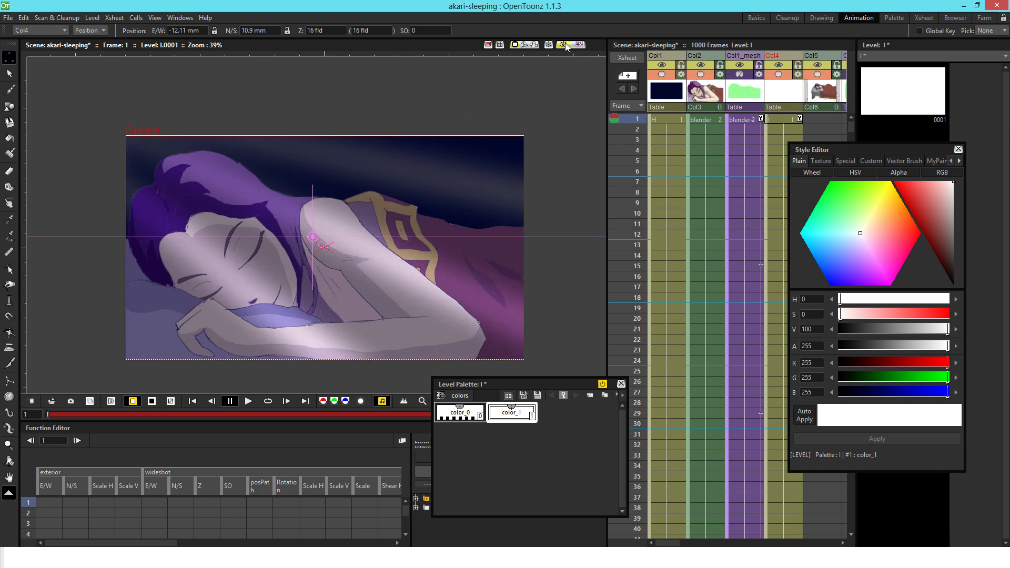
Turn the preview off and select columns Col1 through Col4.
{"action": "left_click", "coordinate": [565, 45]}
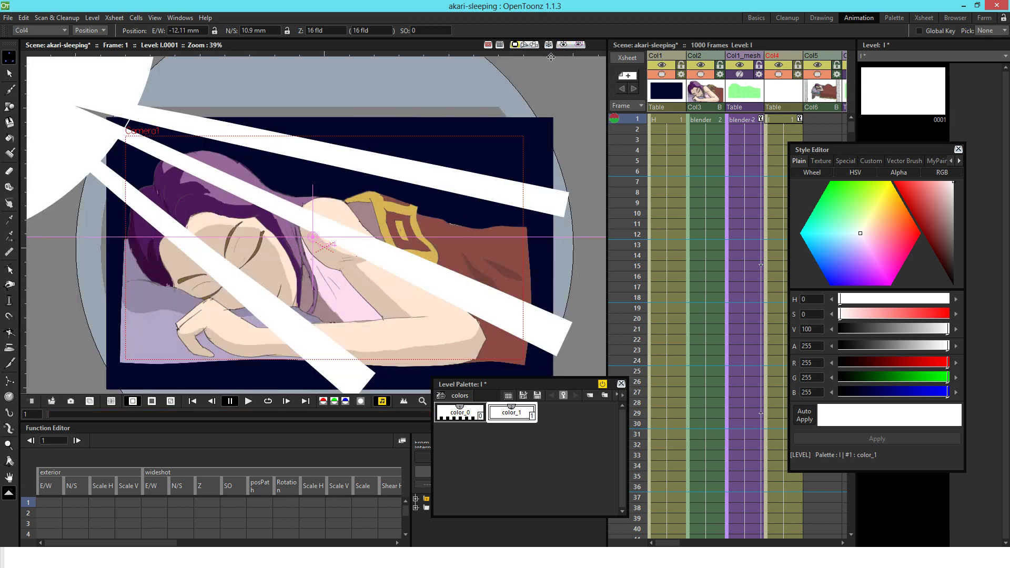
{"action": "left_click", "coordinate": [563, 45]}
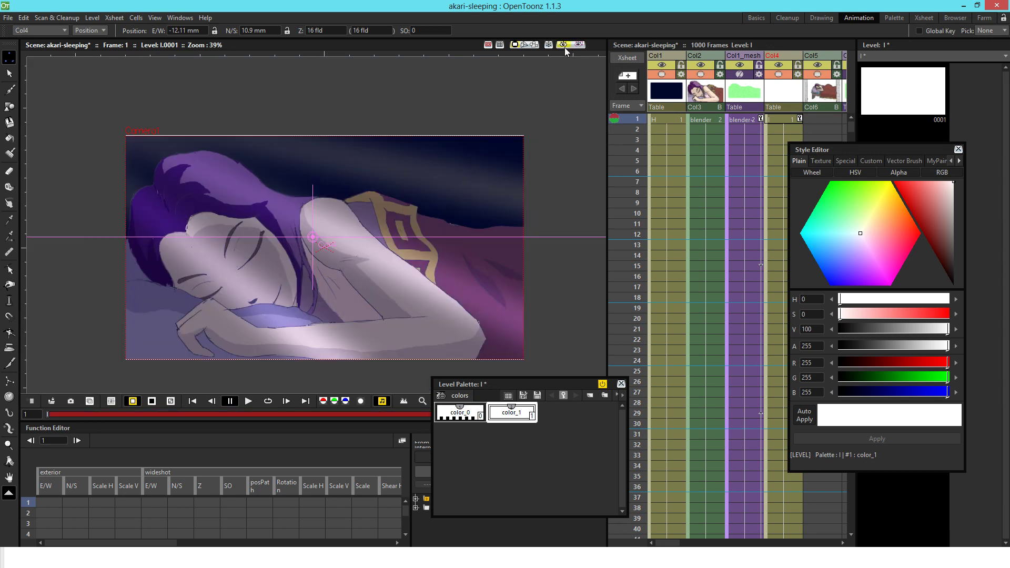
{"action": "left_click", "coordinate": [564, 44]}
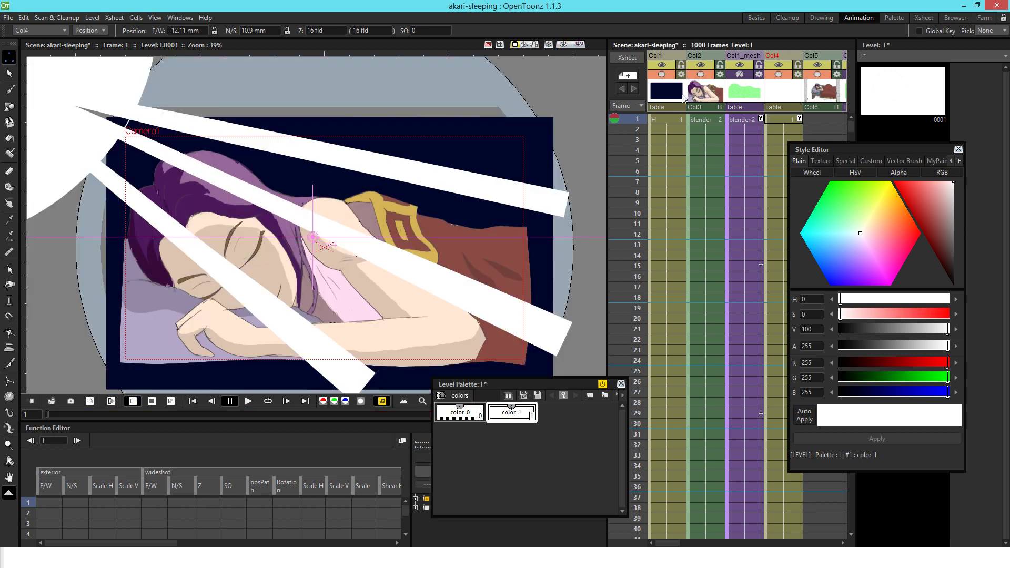
{"action": "left_click_drag", "start_coordinate": [656, 90], "coordinate": [780, 92]}
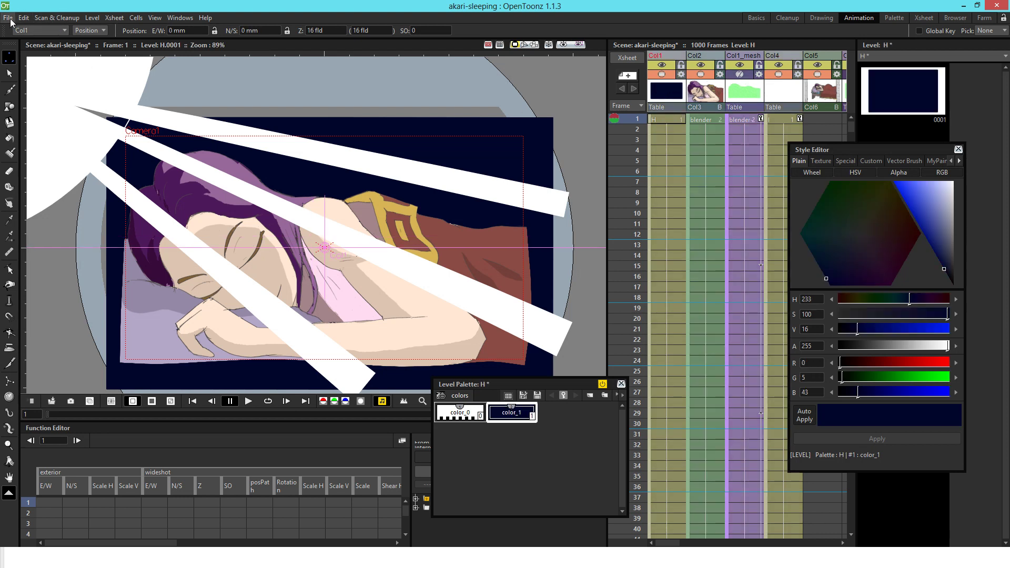
Look through the Level menu commands, then dismiss the menu.
{"action": "left_click", "coordinate": [92, 21]}
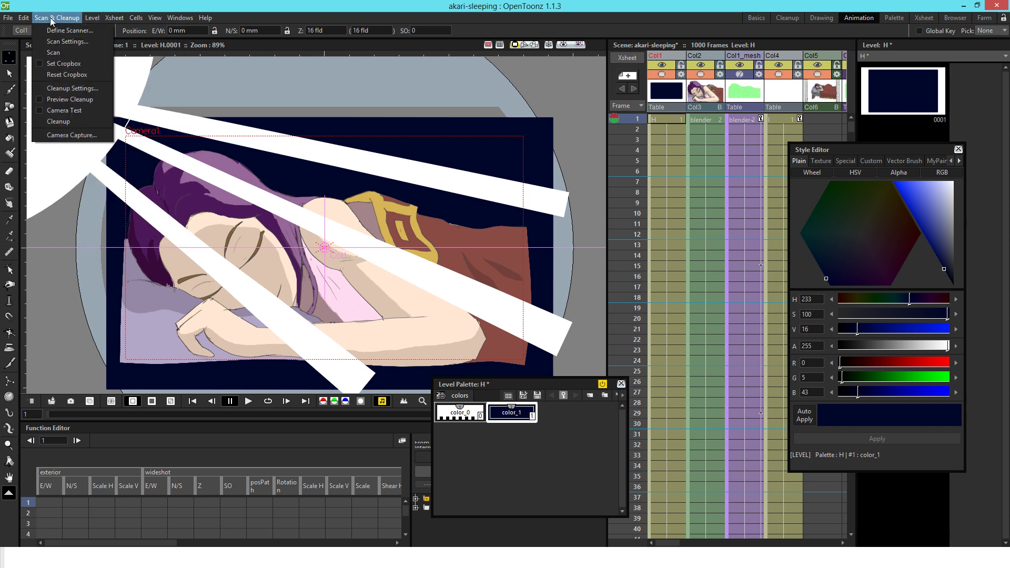
{"action": "mouse_move", "coordinate": [9, 19]}
{"action": "mouse_move", "coordinate": [86, 20]}
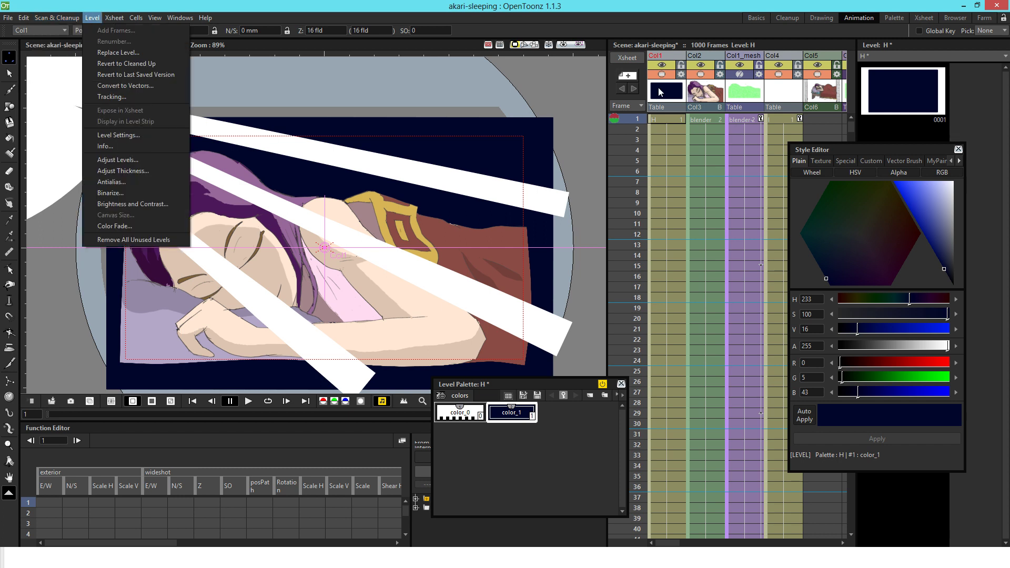
{"action": "left_click", "coordinate": [733, 99]}
Choose Collapse from the Col4 column menu for the selected columns.
{"action": "left_click", "coordinate": [785, 90]}
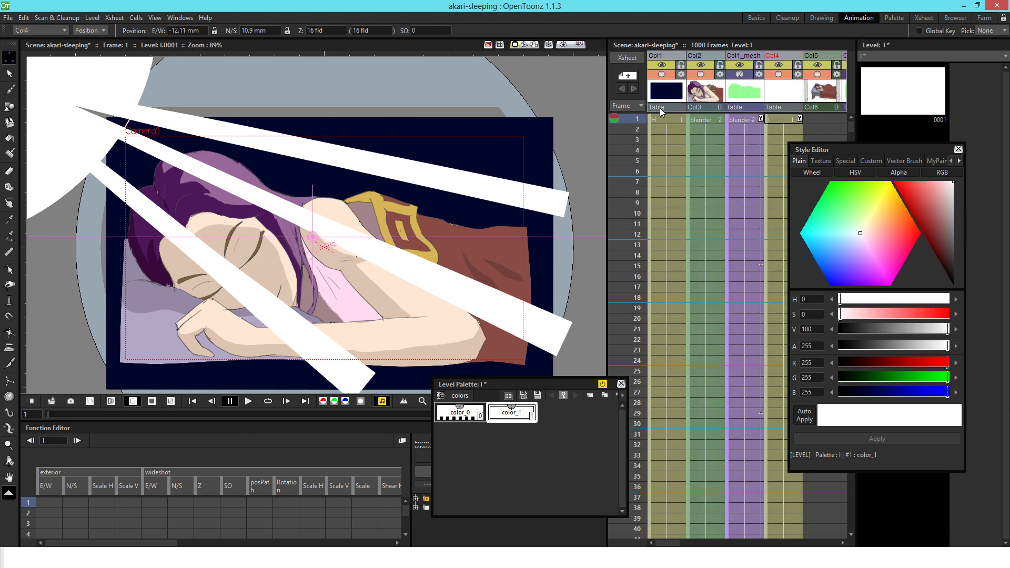
{"action": "right_click", "coordinate": [778, 94]}
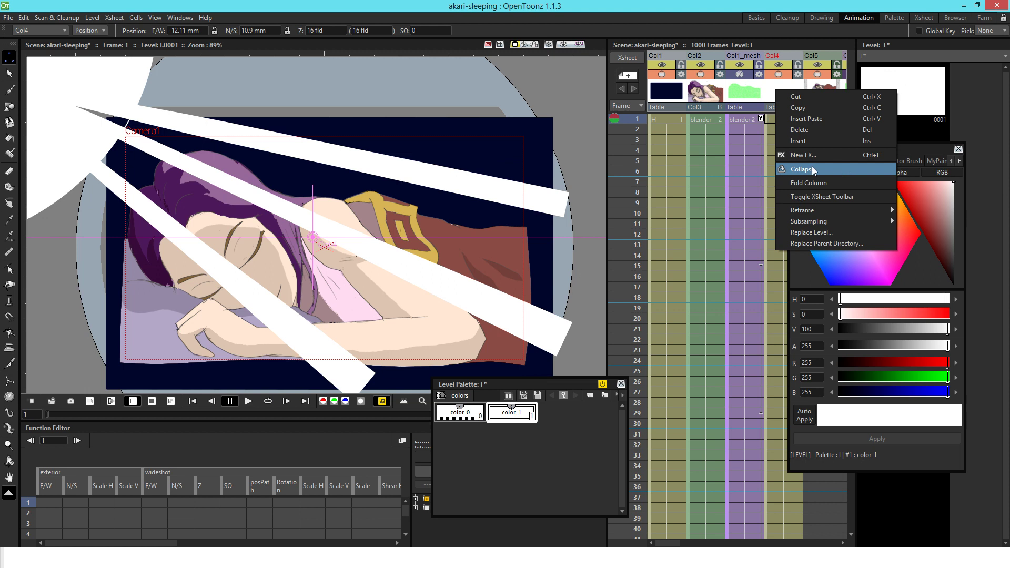
{"action": "left_click", "coordinate": [800, 169]}
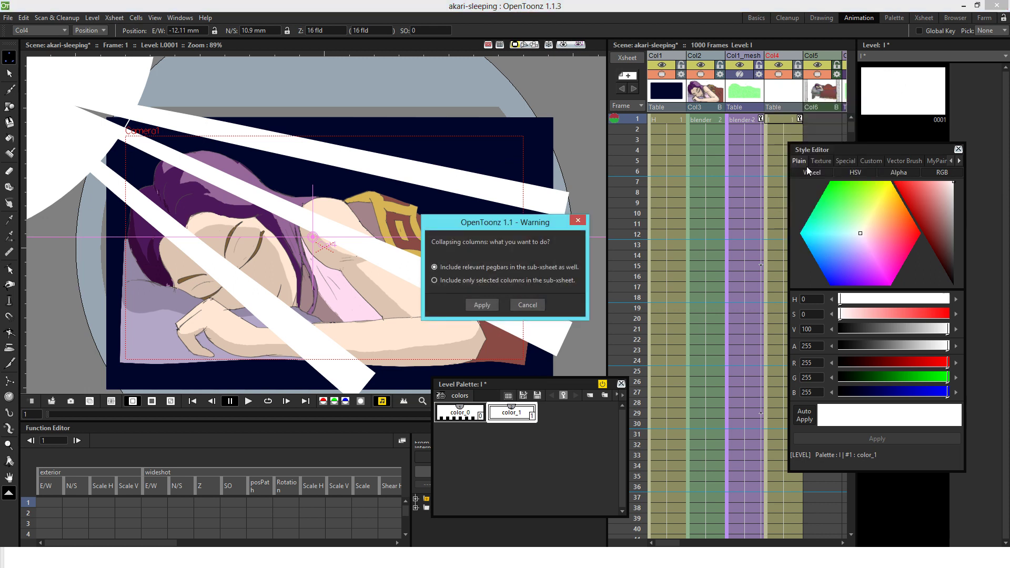
Apply the collapse with relevant pegbars included, then select the new sub_3 column.
{"action": "left_click", "coordinate": [482, 305]}
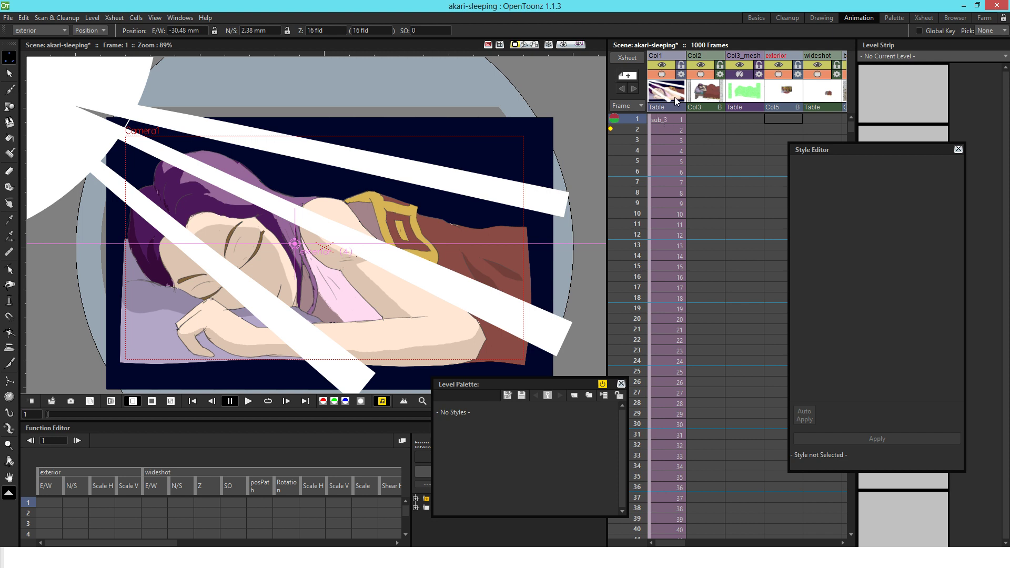
{"action": "scroll", "coordinate": [698, 298], "scroll_direction": "down", "scroll_amount": 10}
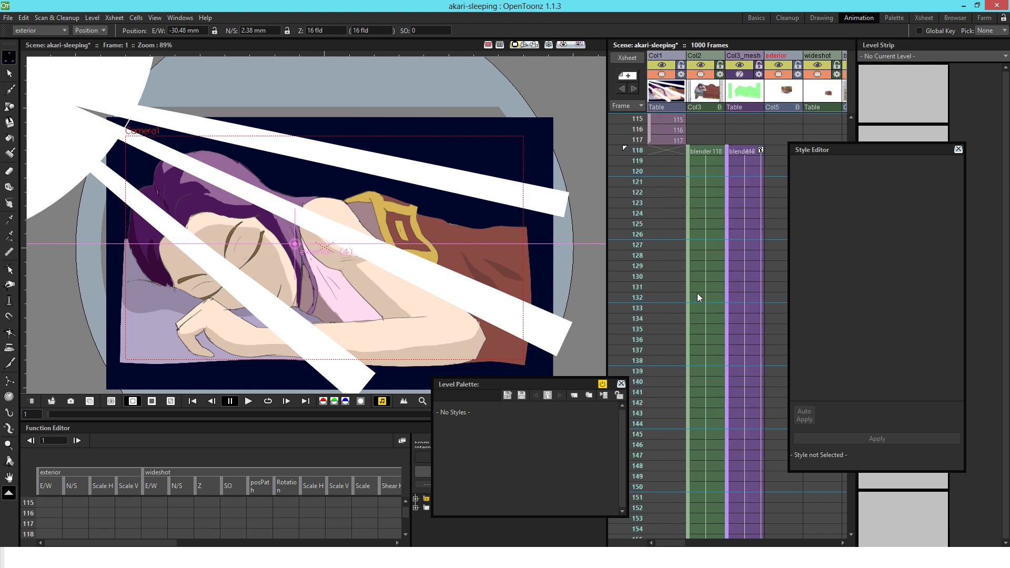
{"action": "scroll", "coordinate": [697, 293], "scroll_direction": "up", "scroll_amount": 10}
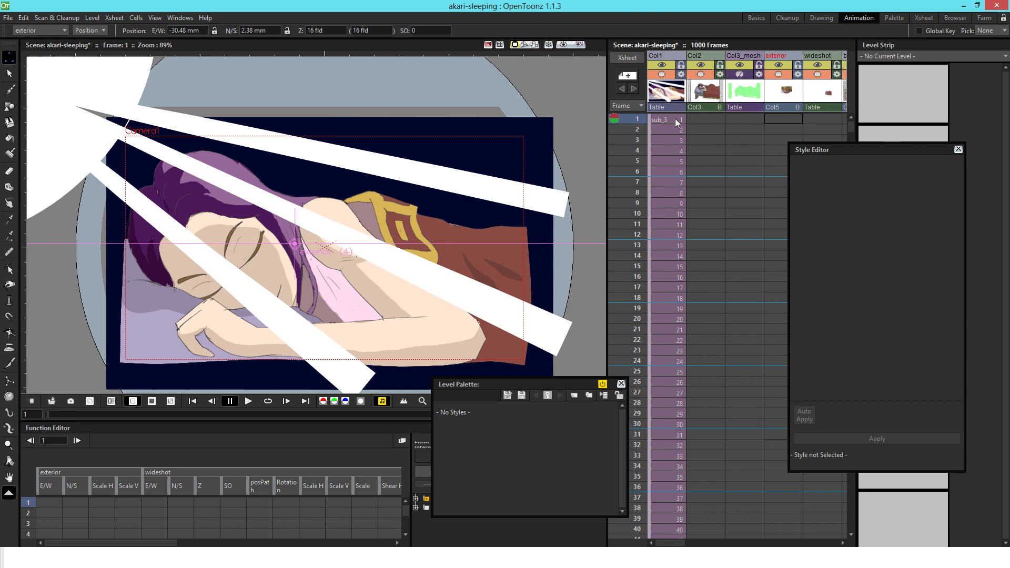
{"action": "left_click", "coordinate": [664, 91]}
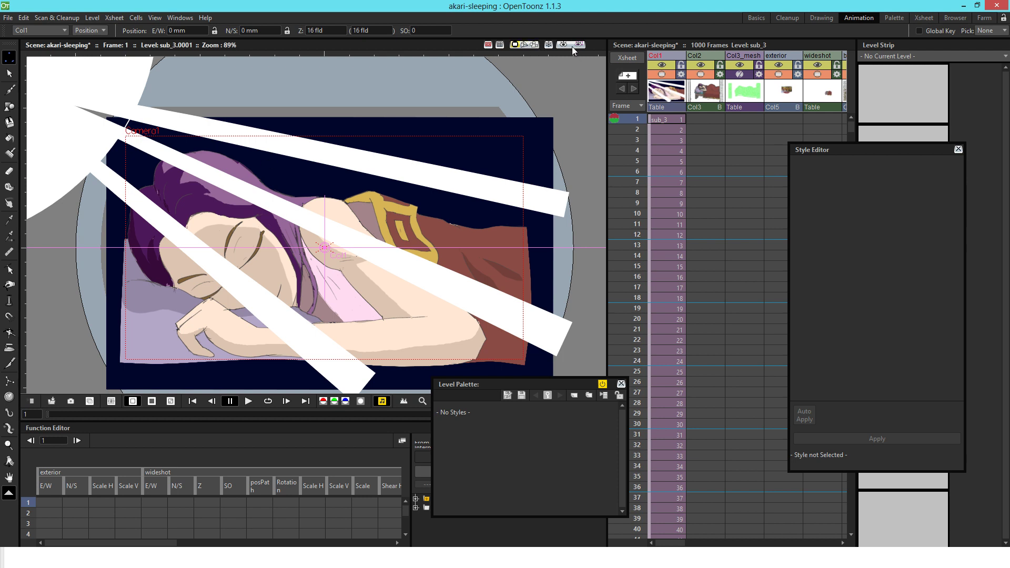
{"action": "right_click", "coordinate": [666, 91]}
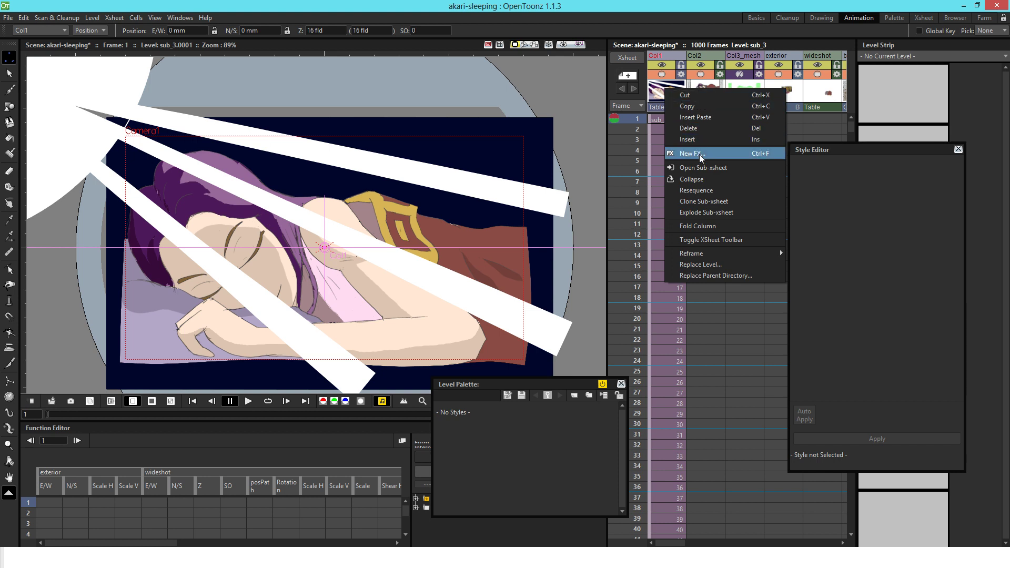
{"action": "left_click", "coordinate": [700, 167]}
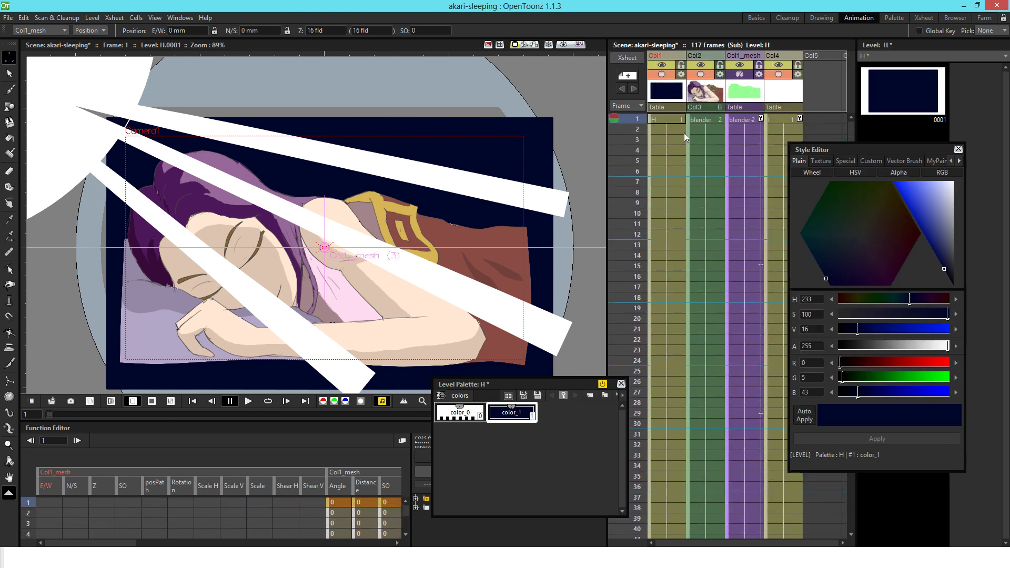
{"action": "right_click", "coordinate": [669, 94]}
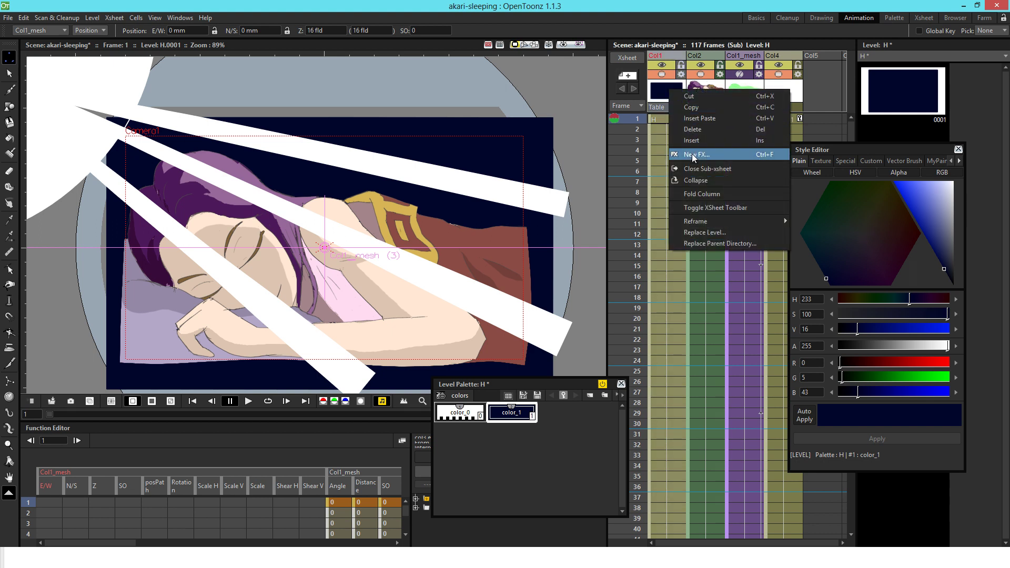
{"action": "left_click", "coordinate": [690, 168]}
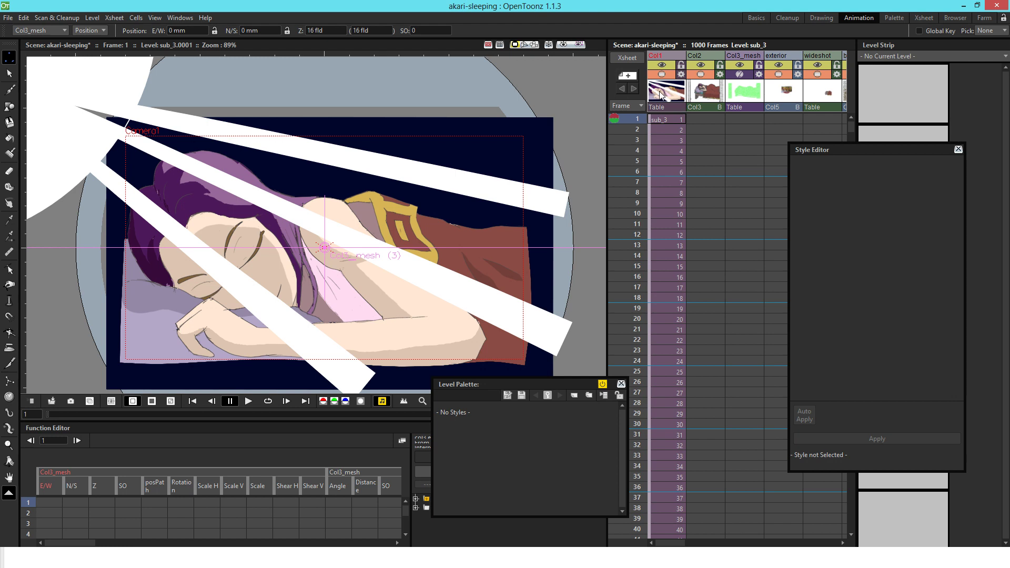
{"action": "left_click", "coordinate": [564, 44]}
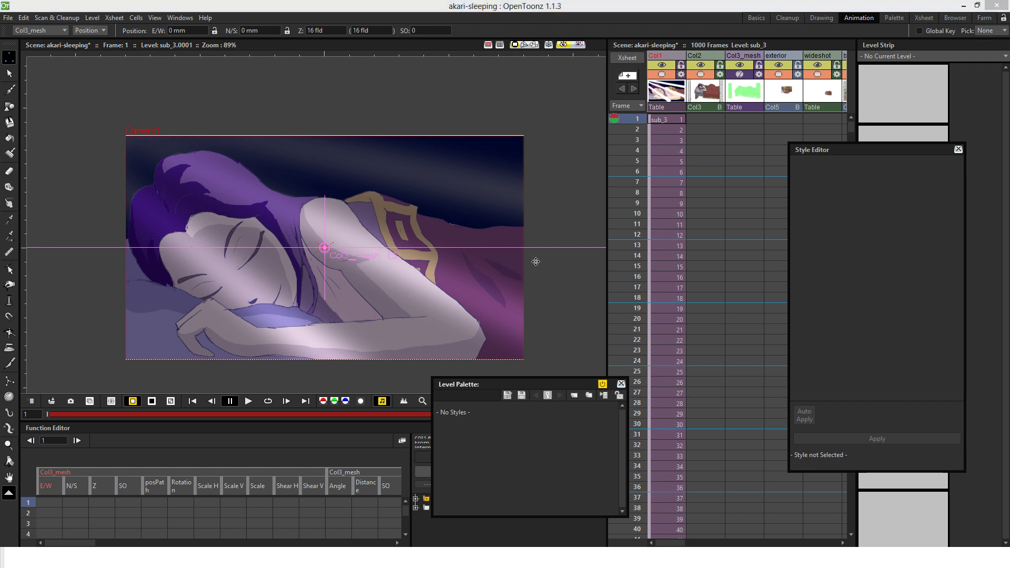
{"action": "left_click", "coordinate": [563, 45]}
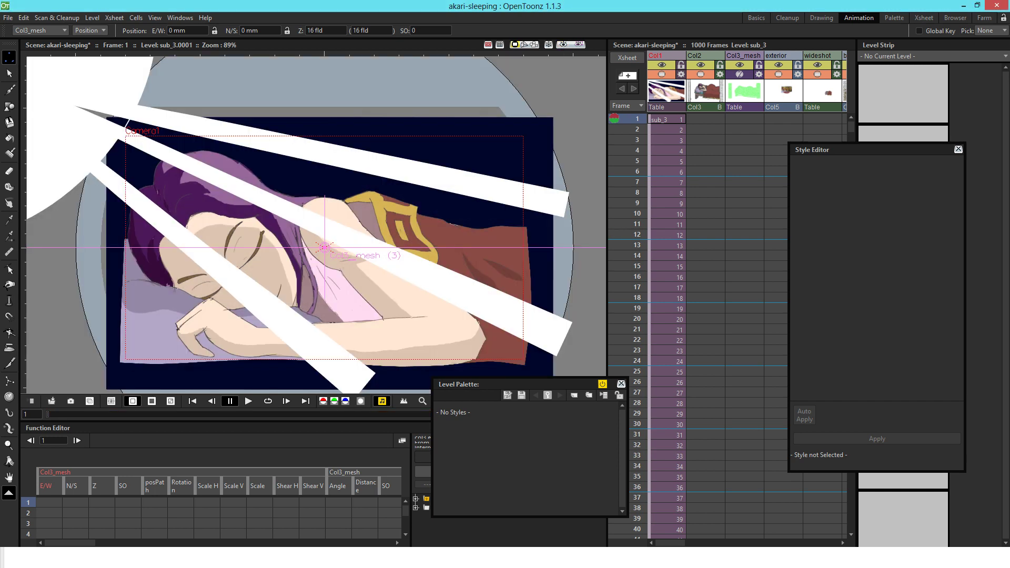